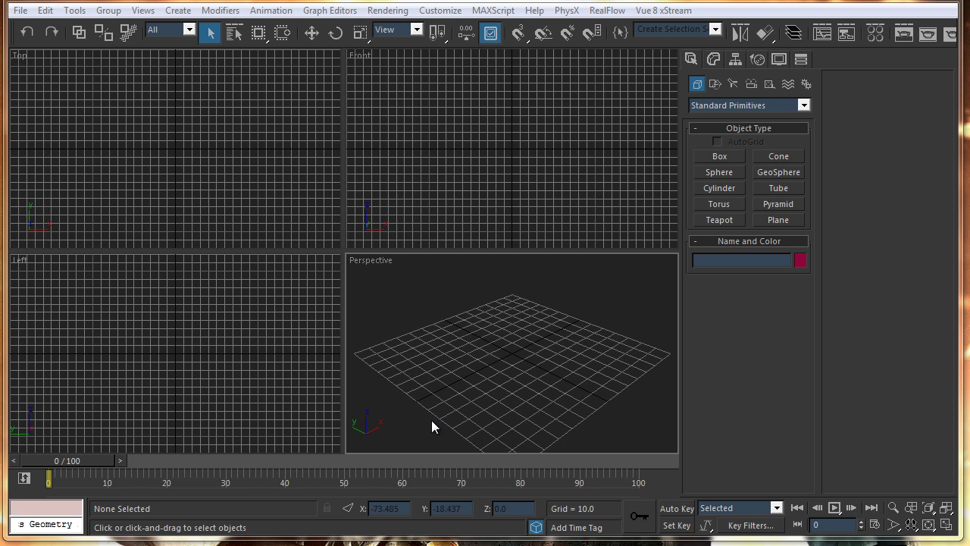
Step: Switch the Create panel's object category to PhoenixFD
{"action": "left_click", "coordinate": [745, 107]}
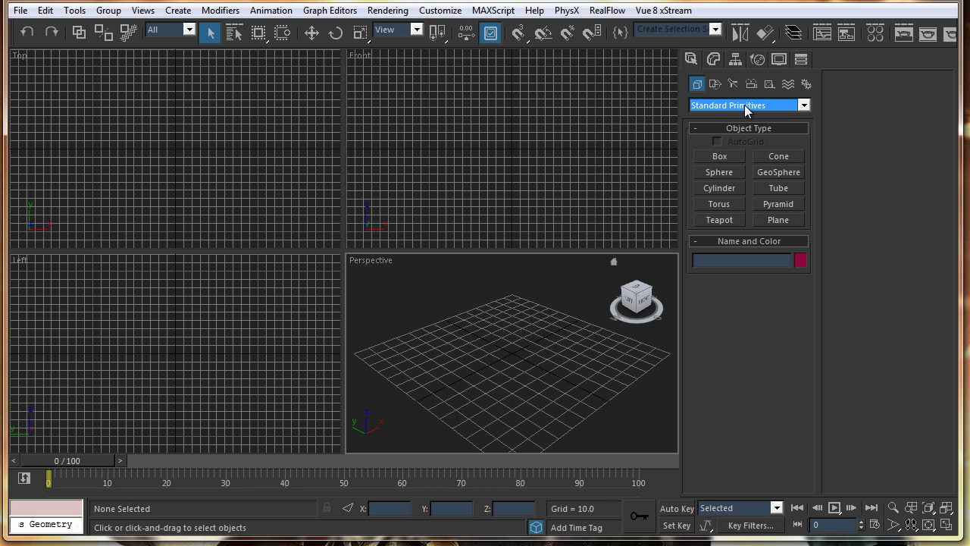
{"action": "left_click", "coordinate": [744, 106]}
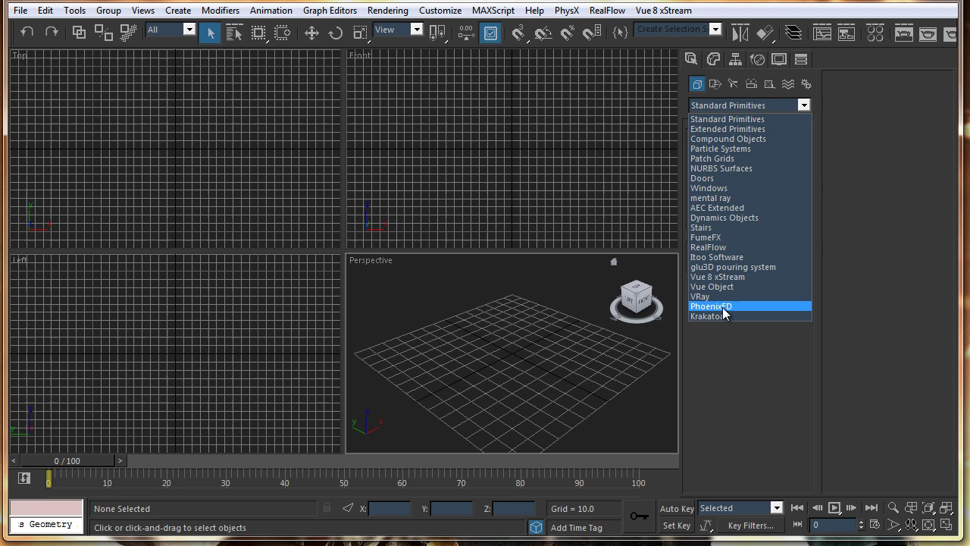
{"action": "left_click", "coordinate": [712, 306]}
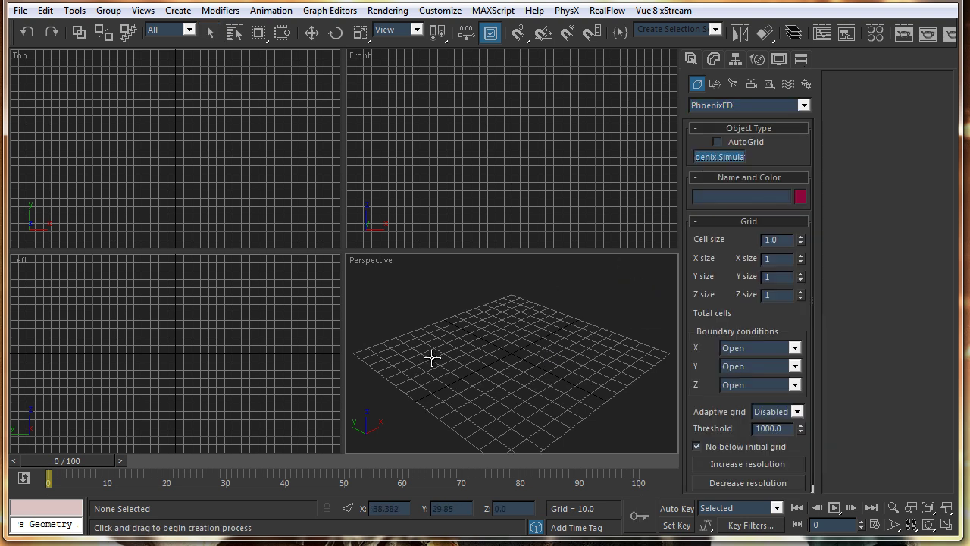
Step: Drag out a tall PhoenixFD01 simulator in Perspective, then maximize and frame that view
{"action": "left_click_drag", "start_coordinate": [433, 355], "coordinate": [601, 356]}
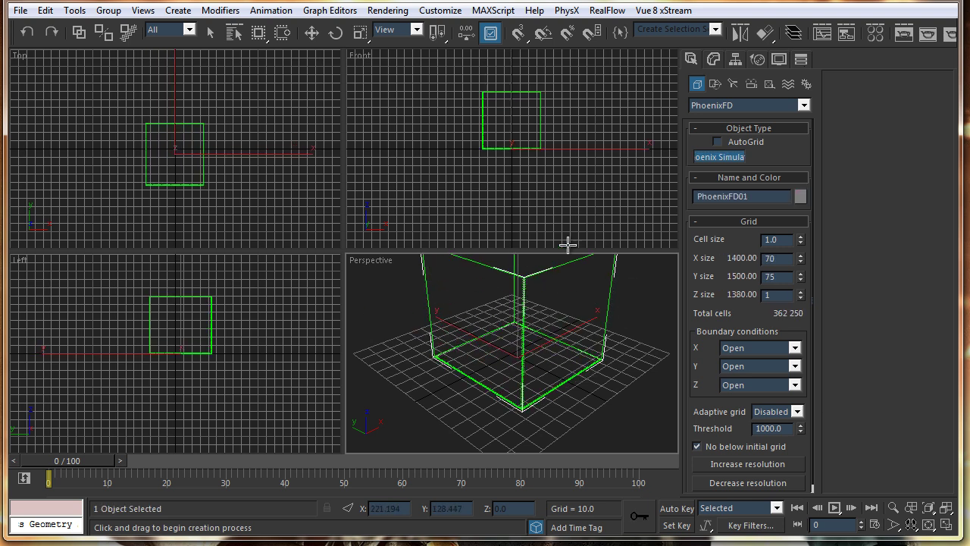
{"action": "left_click", "coordinate": [572, 252]}
{"action": "right_click", "coordinate": [572, 253]}
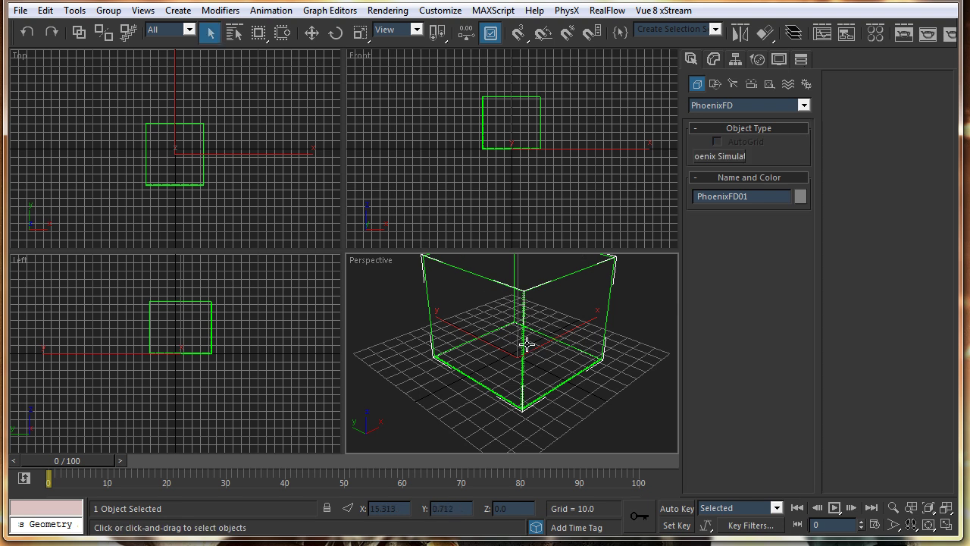
{"action": "key", "text": "alt+w"}
{"action": "middle_click_drag", "start_coordinate": [522, 346], "coordinate": [476, 326]}
Step: Place a PhoenixSource01 emitter from the PhoenixFD helpers beside the simulator box
{"action": "left_click", "coordinate": [769, 84]}
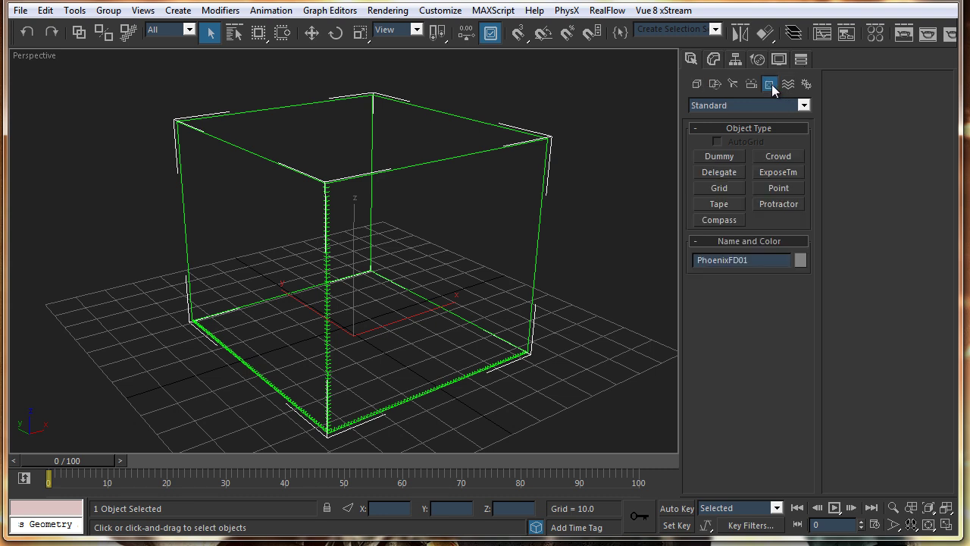
{"action": "left_click", "coordinate": [761, 102]}
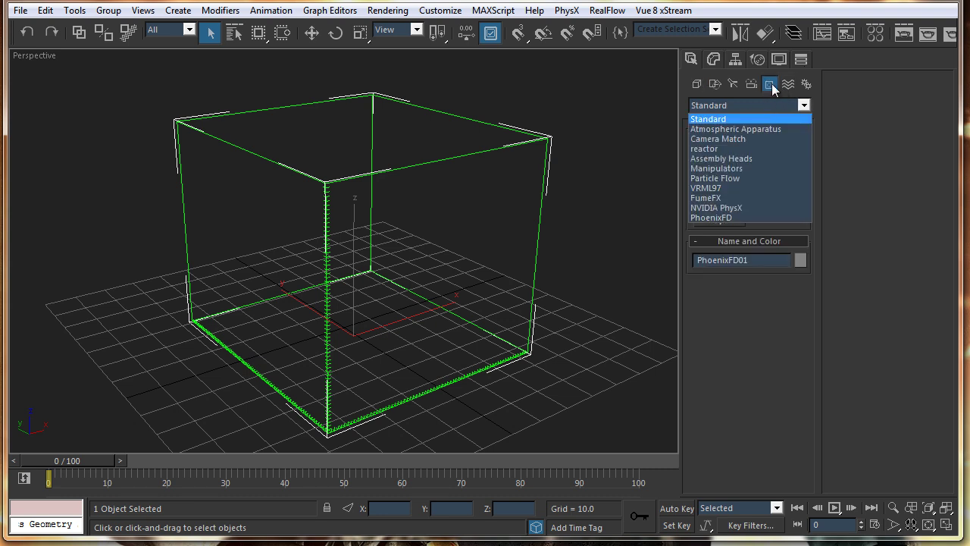
{"action": "left_click", "coordinate": [712, 218]}
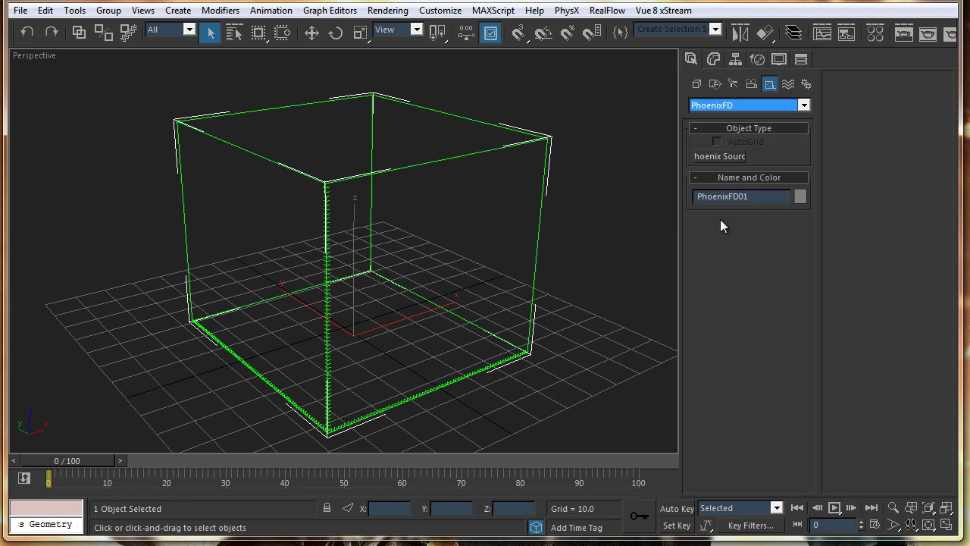
{"action": "left_click", "coordinate": [712, 157]}
{"action": "left_click_drag", "start_coordinate": [551, 285], "coordinate": [572, 289]}
{"action": "right_click", "coordinate": [572, 288]}
Step: Turn off Smoke emission in PhoenixSource01's Modify parameters
{"action": "middle_click_drag", "start_coordinate": [576, 253], "coordinate": [563, 275], "text": "alt"}
{"action": "key", "text": "w"}
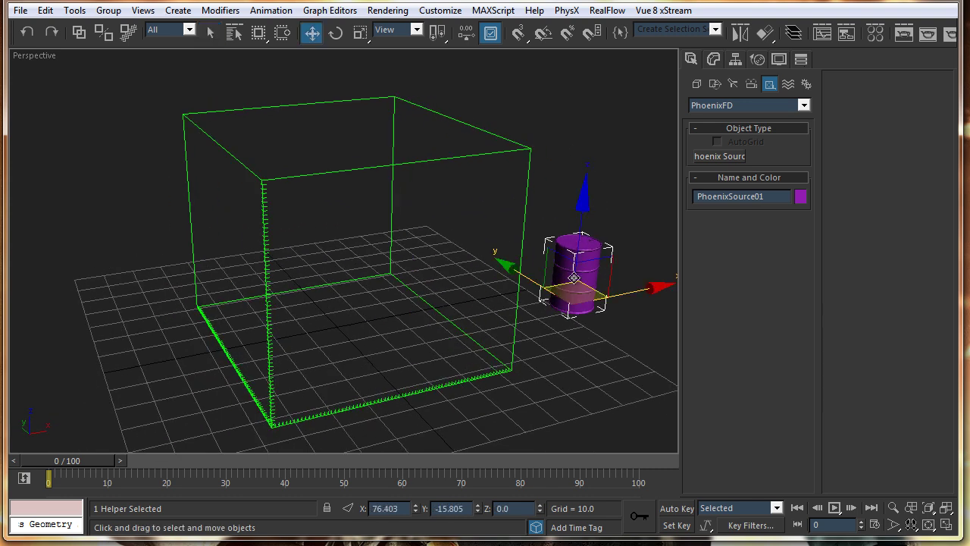
{"action": "left_click", "coordinate": [714, 83]}
{"action": "middle_click_drag", "start_coordinate": [657, 117], "coordinate": [666, 348], "text": "alt"}
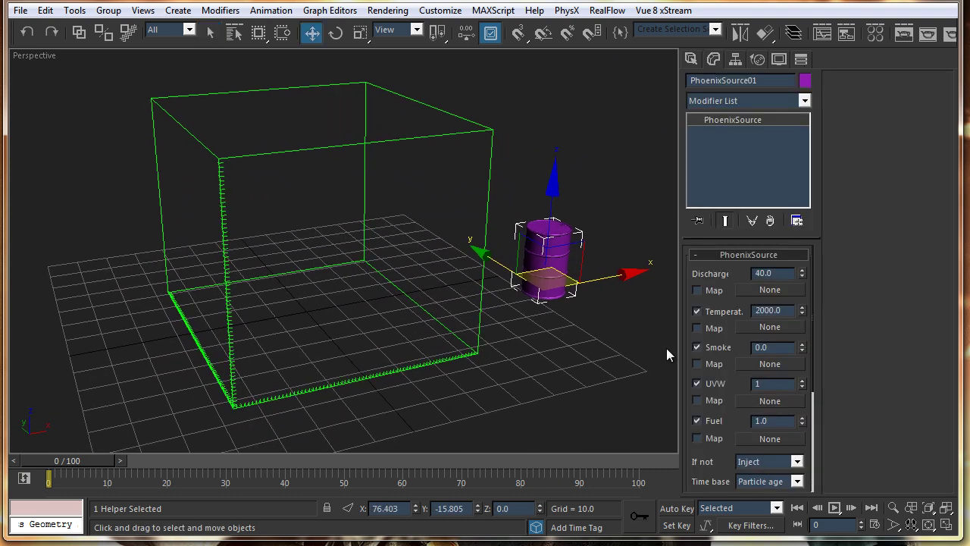
{"action": "left_click", "coordinate": [697, 347]}
{"action": "left_click_drag", "start_coordinate": [690, 328], "coordinate": [682, 169]}
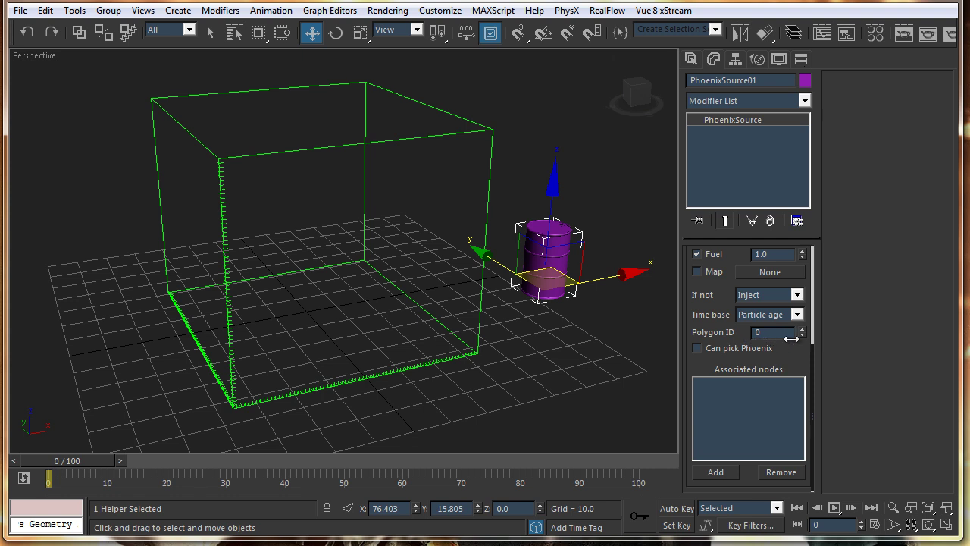
{"action": "left_click_drag", "start_coordinate": [790, 339], "coordinate": [860, 347]}
Step: Create a Standard Primitives sphere, Sphere01, inside the simulator box
{"action": "left_click", "coordinate": [837, 60]}
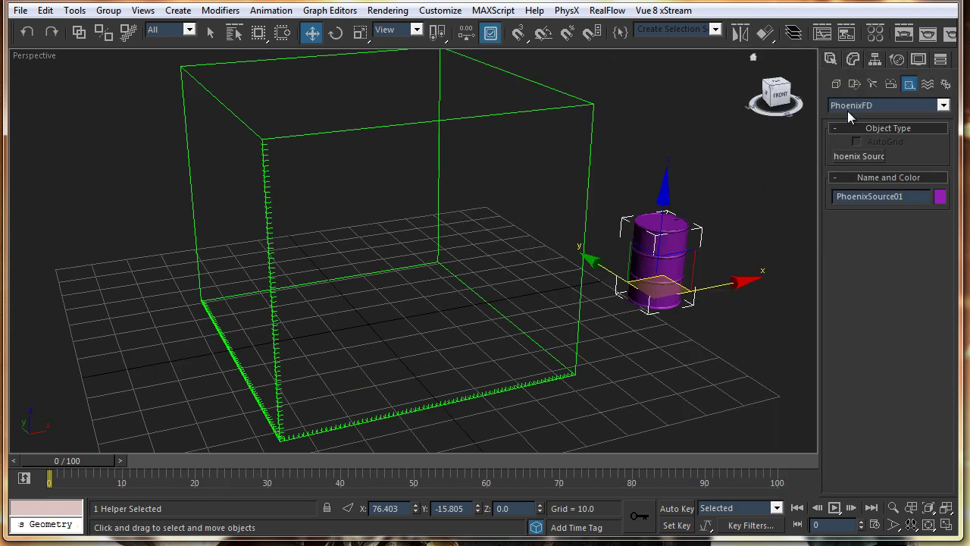
{"action": "left_click", "coordinate": [846, 107]}
{"action": "left_click", "coordinate": [846, 119]}
{"action": "left_click", "coordinate": [858, 172]}
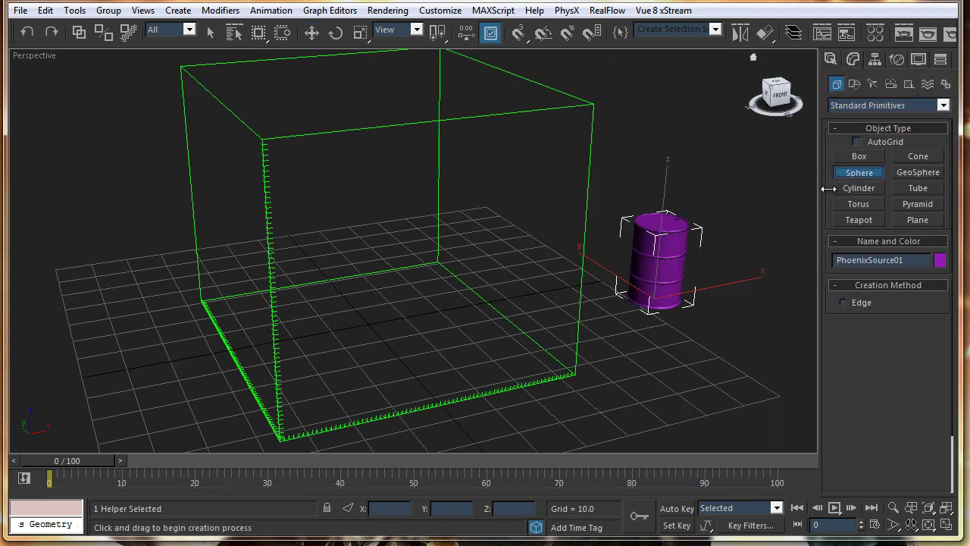
{"action": "left_click_drag", "start_coordinate": [377, 334], "coordinate": [420, 220]}
{"action": "key", "text": "w"}
Step: Add Sphere01 to PhoenixSource01's Associated nodes as its emitter
{"action": "left_click", "coordinate": [657, 256]}
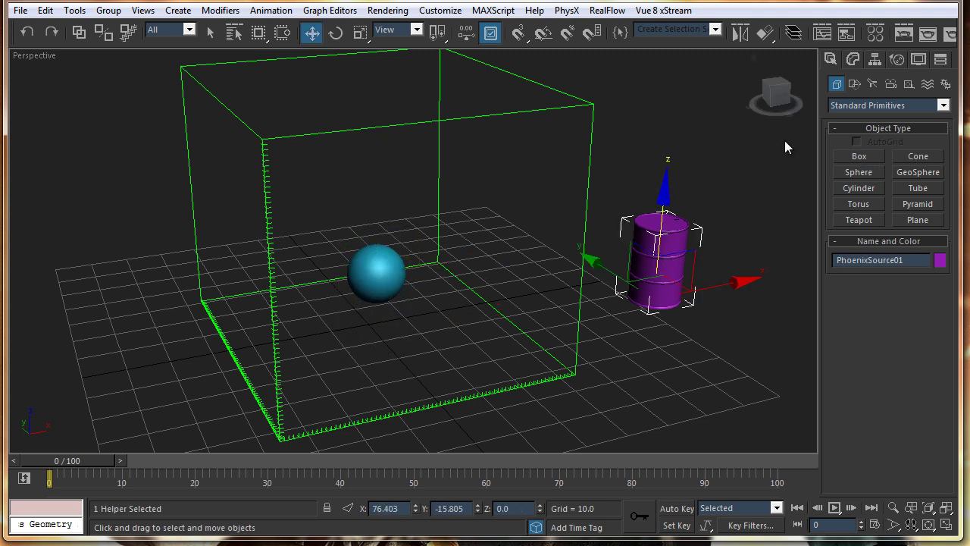
{"action": "left_click", "coordinate": [853, 61]}
{"action": "left_click_drag", "start_coordinate": [830, 415], "coordinate": [814, 217]}
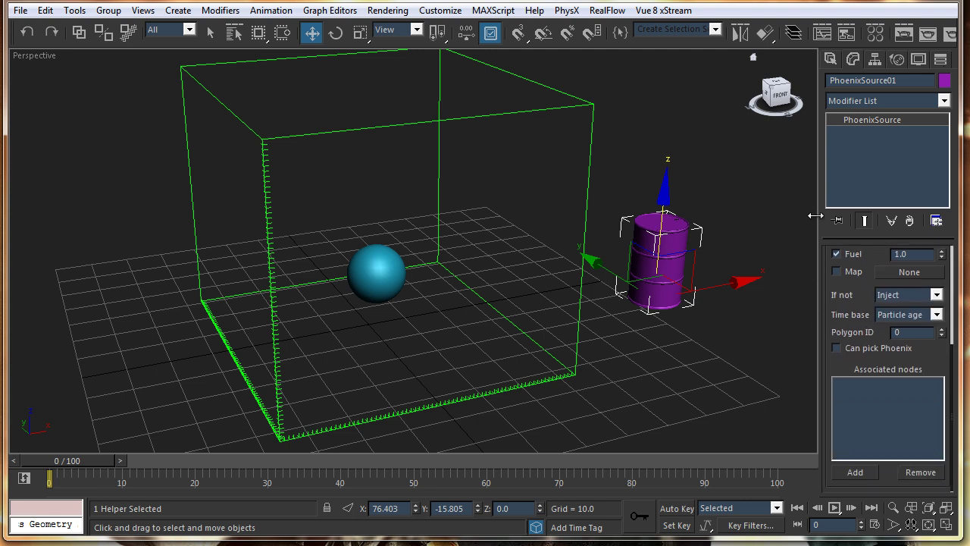
{"action": "left_click", "coordinate": [854, 470]}
{"action": "left_click", "coordinate": [386, 254]}
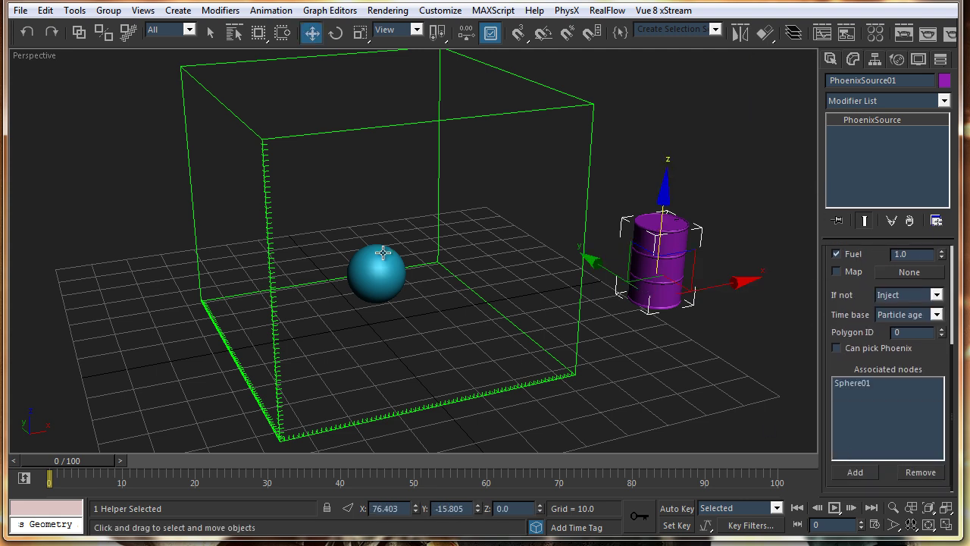
{"action": "middle_click_drag", "start_coordinate": [389, 261], "coordinate": [416, 197], "text": "alt"}
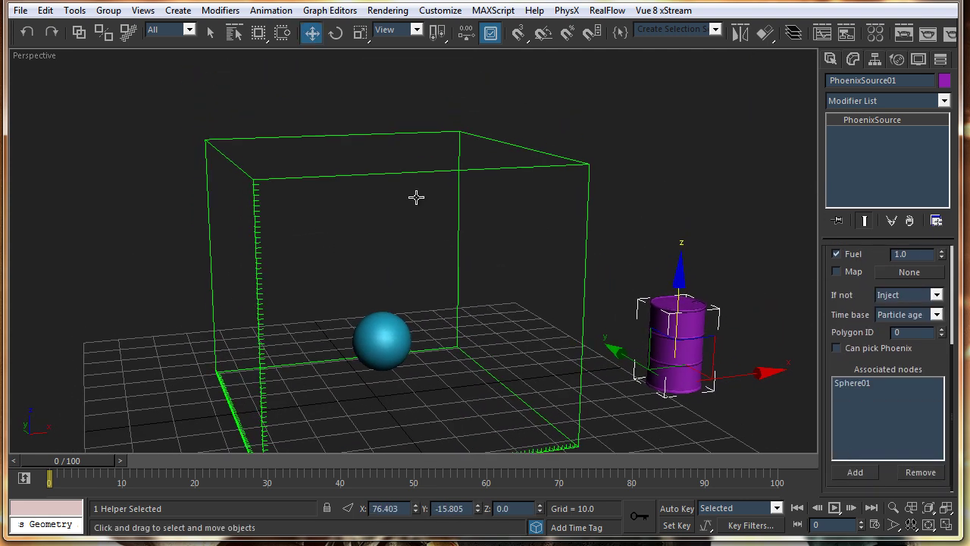
{"action": "left_click", "coordinate": [432, 161]}
Step: Raise PhoenixFD01's grid Cell size to 1.953, giving 36×38×32 cells
{"action": "left_click", "coordinate": [417, 167]}
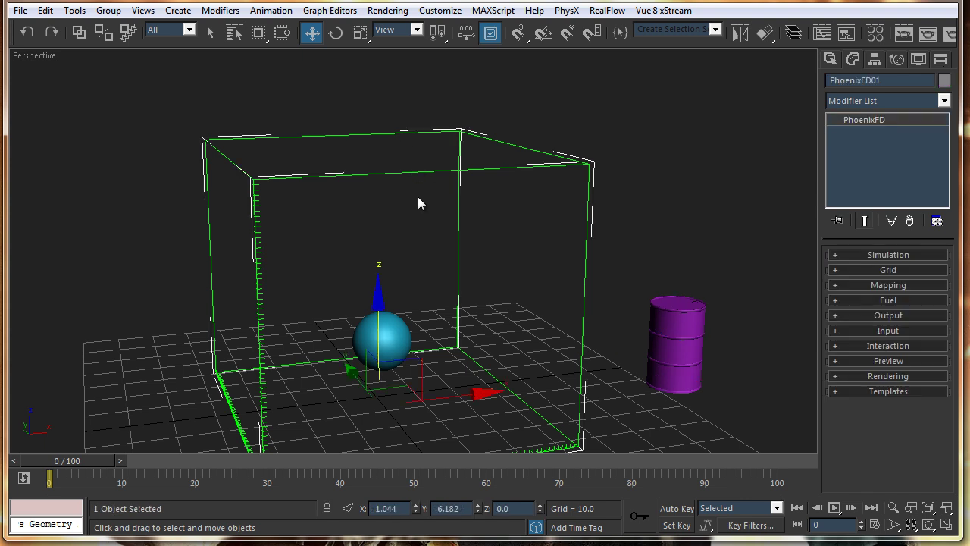
{"action": "middle_click_drag", "start_coordinate": [418, 232], "coordinate": [396, 184], "text": "alt"}
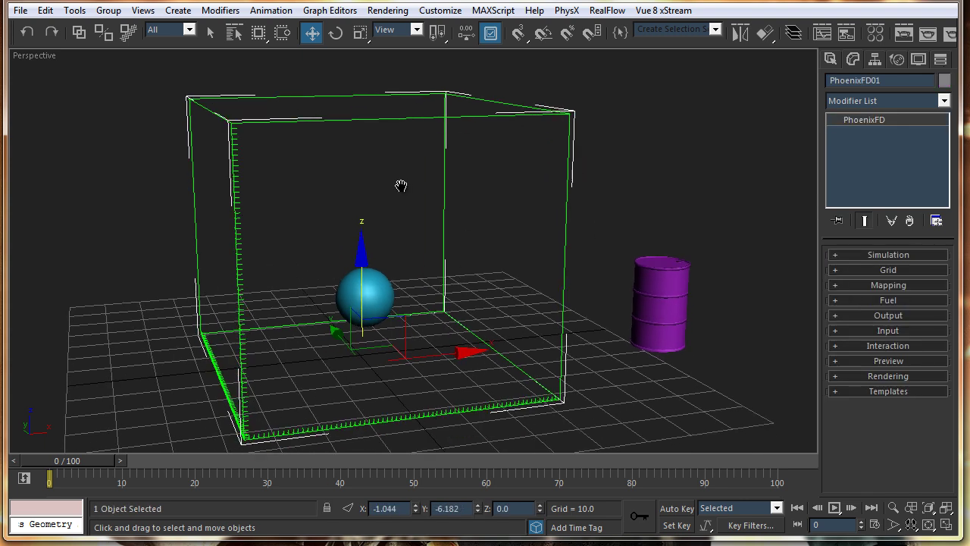
{"action": "left_click", "coordinate": [860, 255]}
{"action": "left_click_drag", "start_coordinate": [836, 289], "coordinate": [839, 170]}
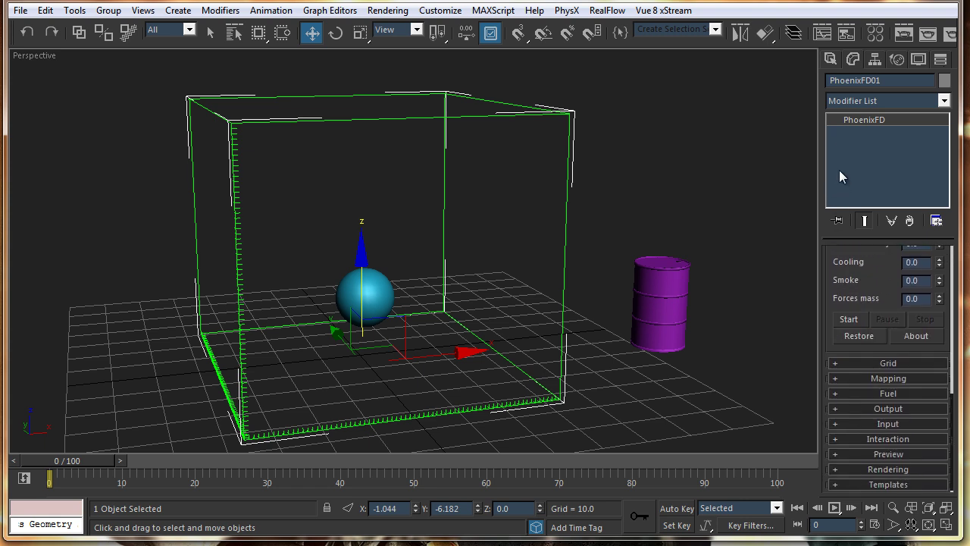
{"action": "left_click", "coordinate": [850, 364]}
{"action": "left_click_drag", "start_coordinate": [806, 325], "coordinate": [738, 325]}
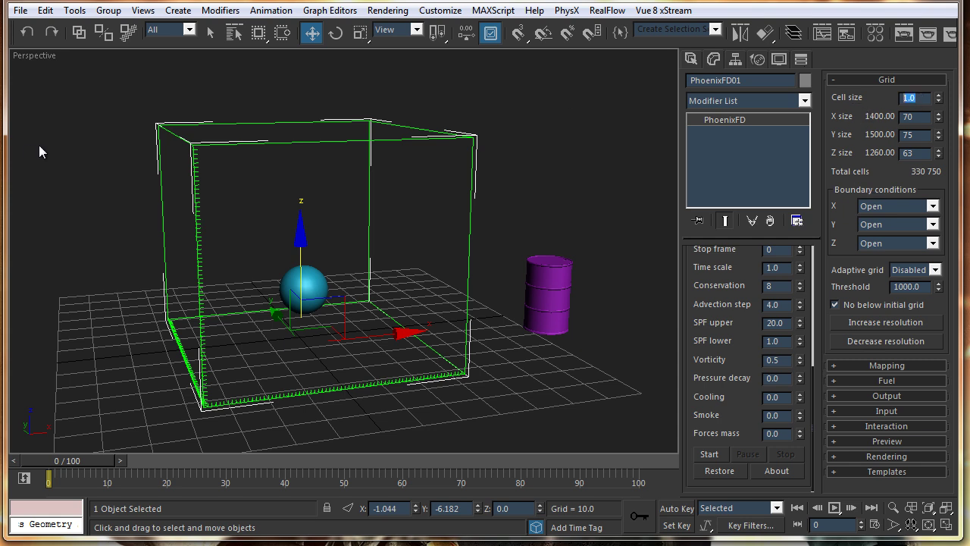
{"action": "middle_click_drag", "start_coordinate": [257, 243], "coordinate": [267, 225], "text": "alt"}
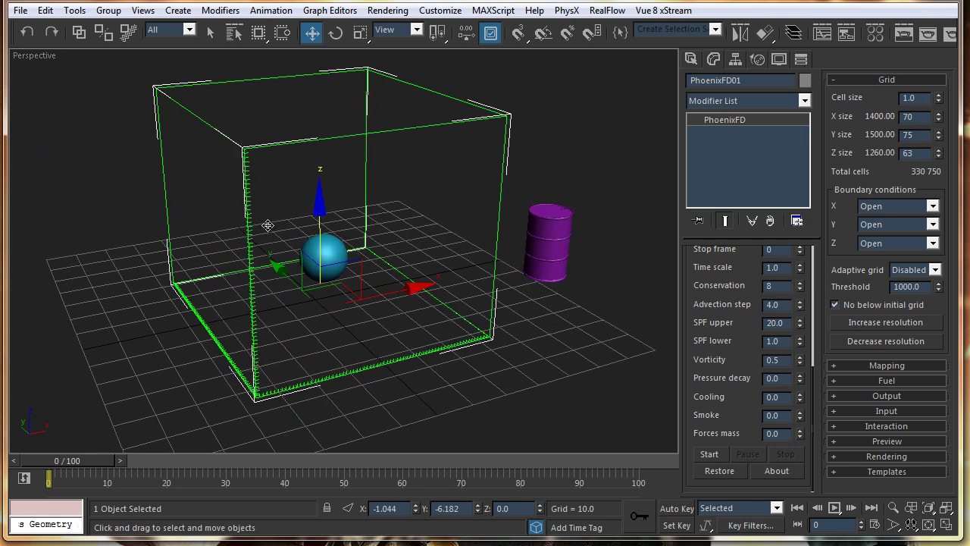
{"action": "left_click", "coordinate": [877, 341]}
{"action": "left_click", "coordinate": [877, 341]}
{"action": "left_click", "coordinate": [876, 341]}
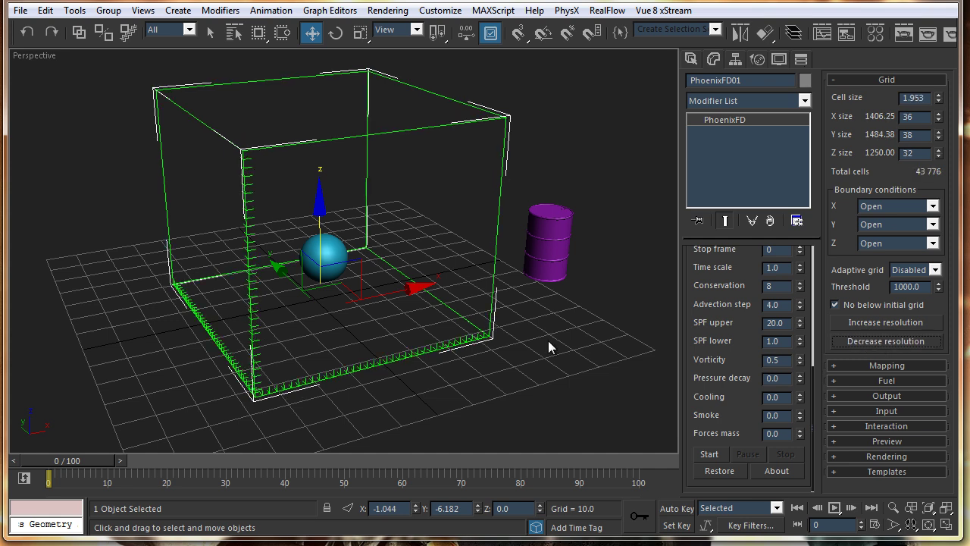
{"action": "middle_click_drag", "start_coordinate": [548, 346], "coordinate": [419, 314], "text": "alt"}
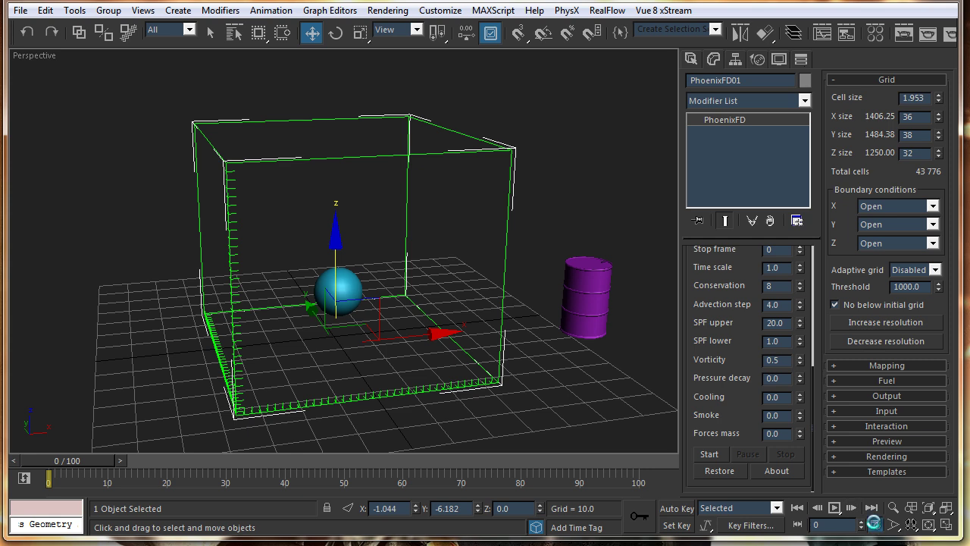
Step: Set the animation End Time to 1000 frames in Time Configuration
{"action": "left_click", "coordinate": [874, 524]}
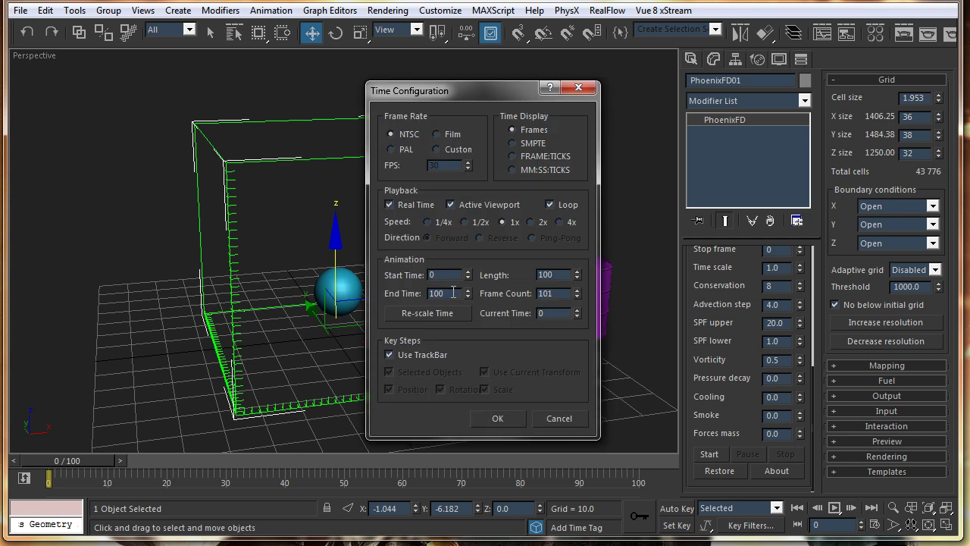
{"action": "type", "text": "0"}
{"action": "key", "text": "Return"}
{"action": "left_click", "coordinate": [494, 419]}
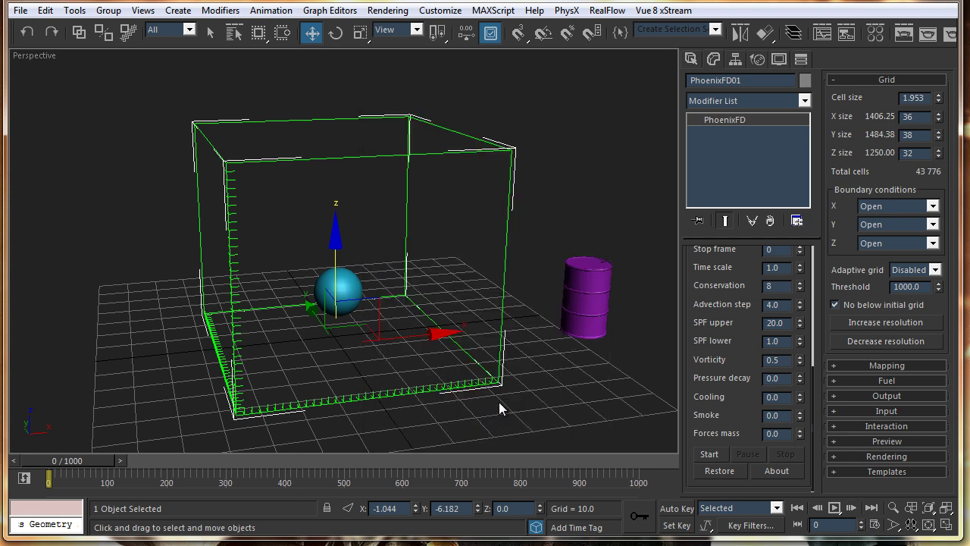
Step: Start the fire simulation and resize the grid to 29 × 26 × 49 cells
{"action": "left_click", "coordinate": [712, 454]}
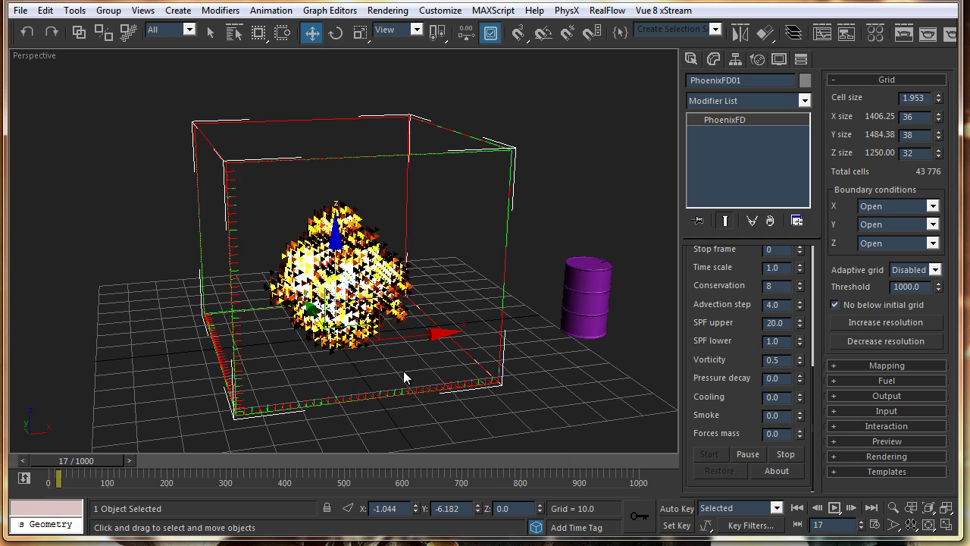
{"action": "mouse_move", "coordinate": [403, 371]}
{"action": "middle_mouse_down"}
{"action": "mouse_move", "coordinate": [475, 381]}
{"action": "mouse_move", "coordinate": [412, 374]}
{"action": "middle_mouse_up"}
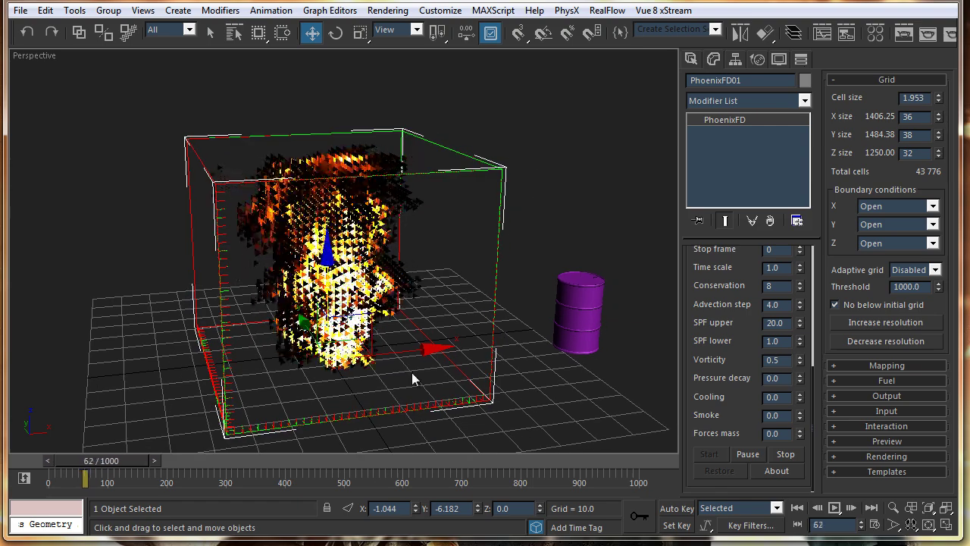
{"action": "left_click_drag", "start_coordinate": [938, 116], "coordinate": [915, 156]}
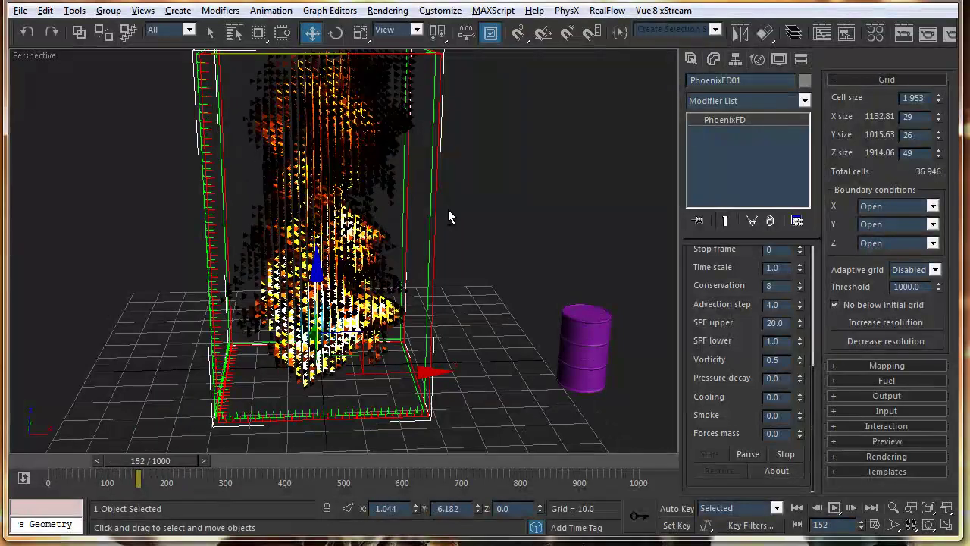
{"action": "scroll", "coordinate": [457, 230], "scroll_direction": "down", "scroll_amount": 5}
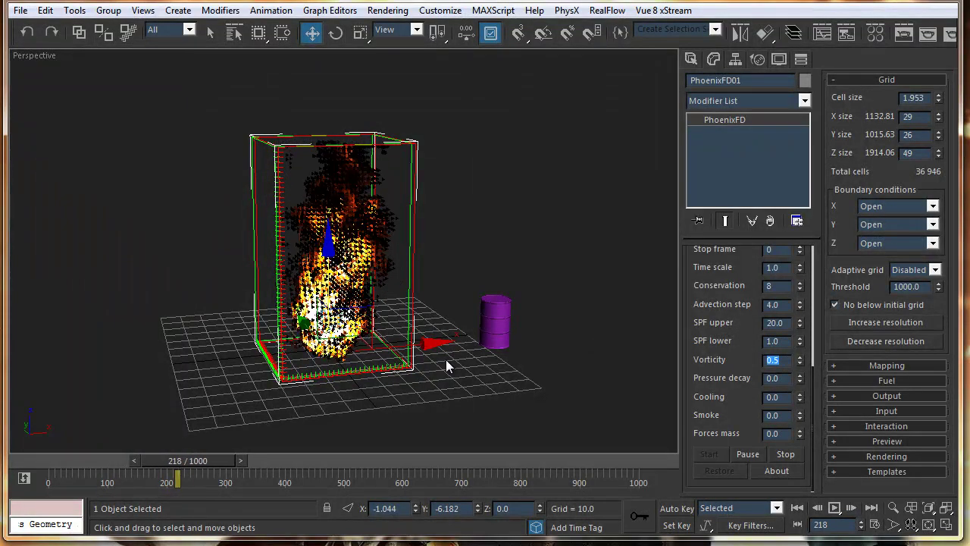
{"action": "type", "text": "1"}
{"action": "key", "text": "Return"}
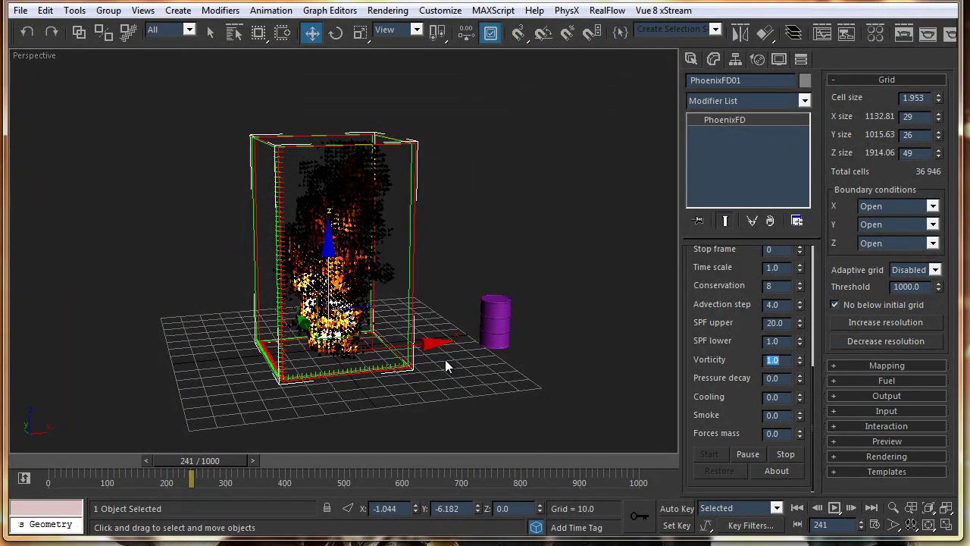
{"action": "type", "text": "0.1"}
{"action": "key", "text": "Return"}
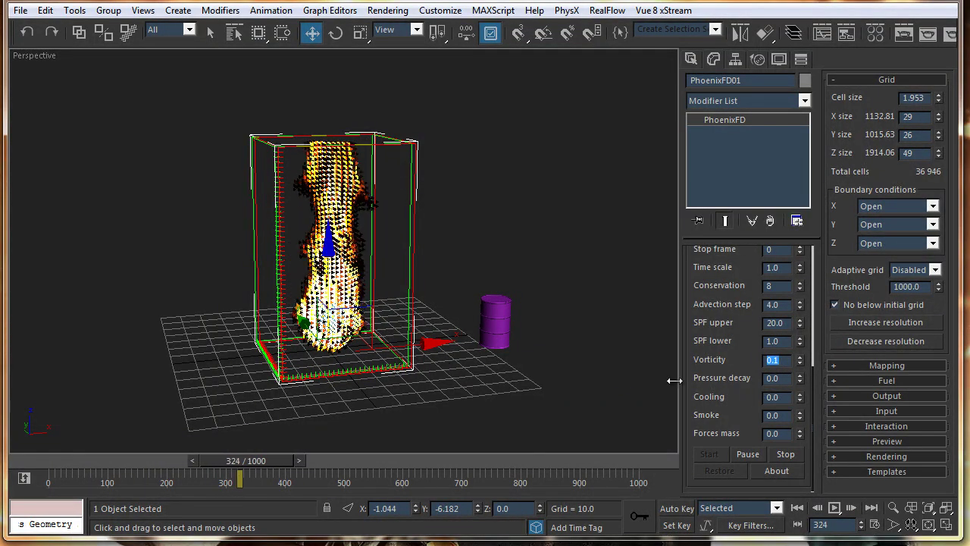
{"action": "left_click_drag", "start_coordinate": [704, 316], "coordinate": [713, 347]}
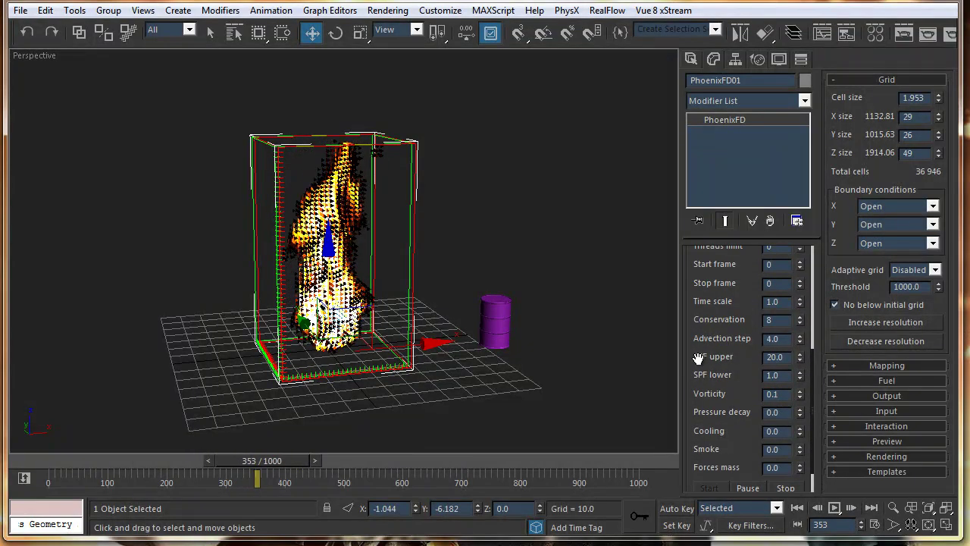
{"action": "left_click_drag", "start_coordinate": [777, 394], "coordinate": [751, 405]}
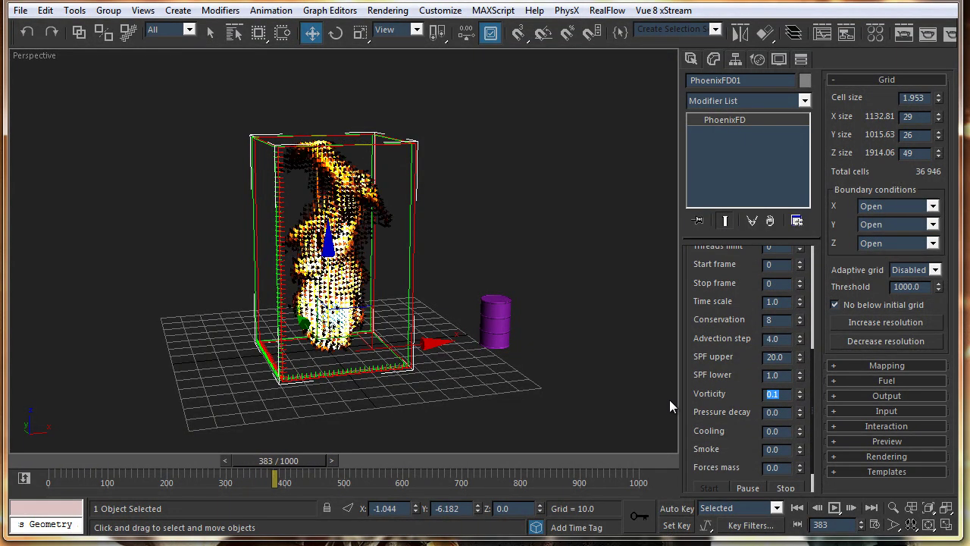
{"action": "type", "text": "0.5"}
{"action": "key", "text": "Return"}
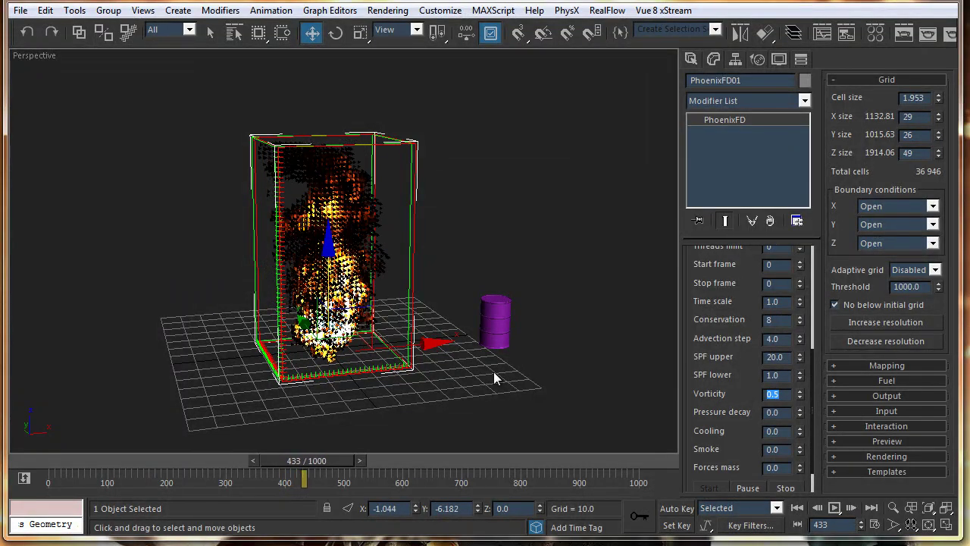
Step: Set the simulation Time scale to 0.5, then try 0.1
{"action": "scroll", "coordinate": [774, 343], "scroll_direction": "up", "scroll_amount": 3}
{"action": "double_click", "coordinate": [772, 347]}
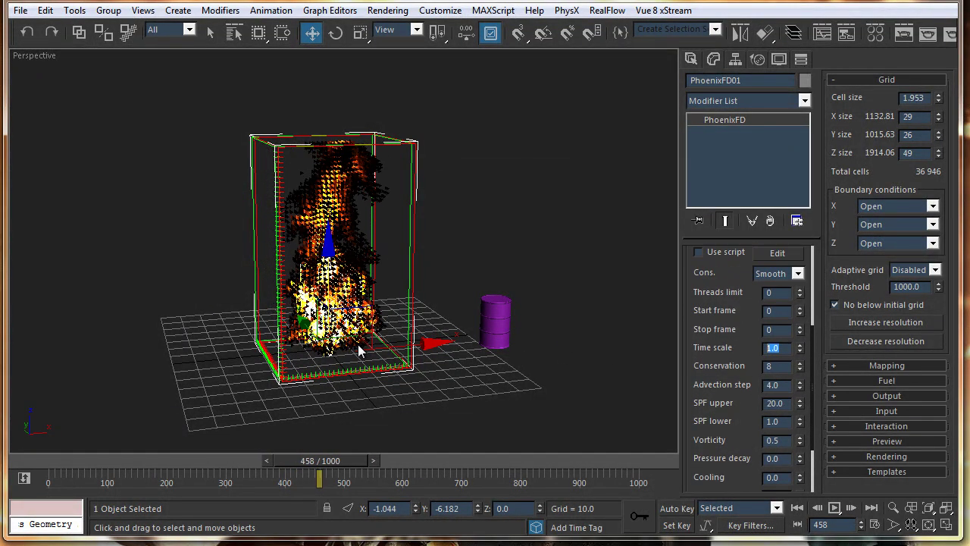
{"action": "type", "text": "0.5"}
{"action": "key", "text": "Return"}
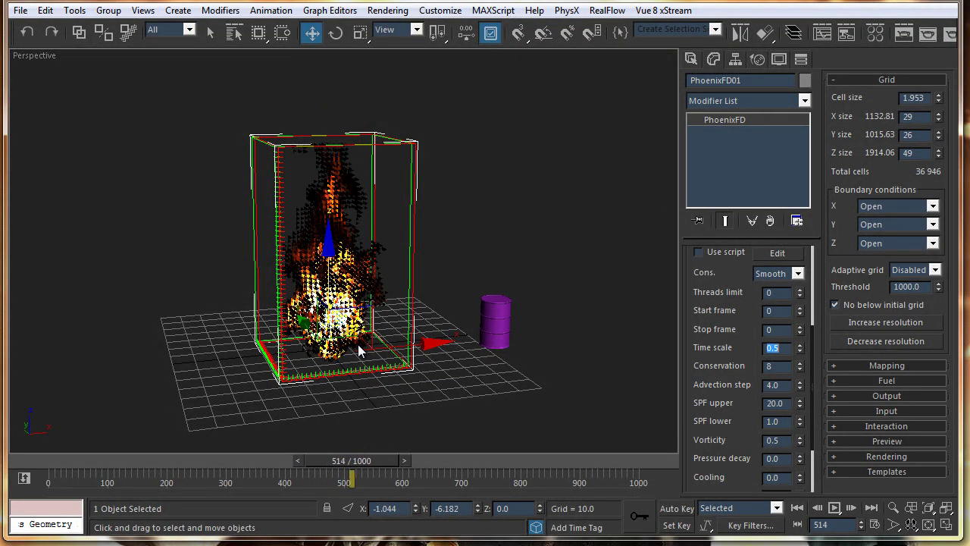
{"action": "type", "text": ".1"}
{"action": "key", "text": "Return"}
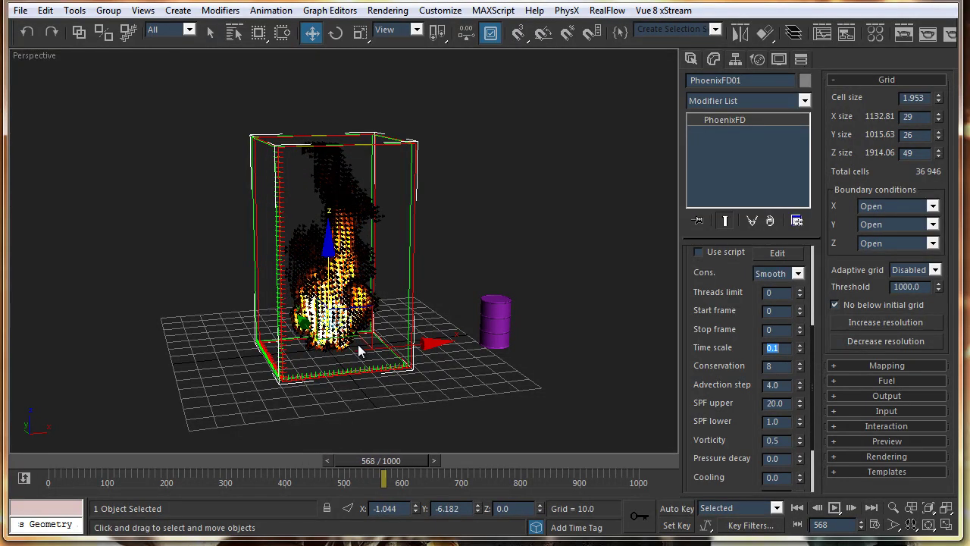
Step: Restore the Time scale to 0.5, abandoning a box creation along the way
{"action": "type", "text": "0.5"}
{"action": "key", "text": "Return"}
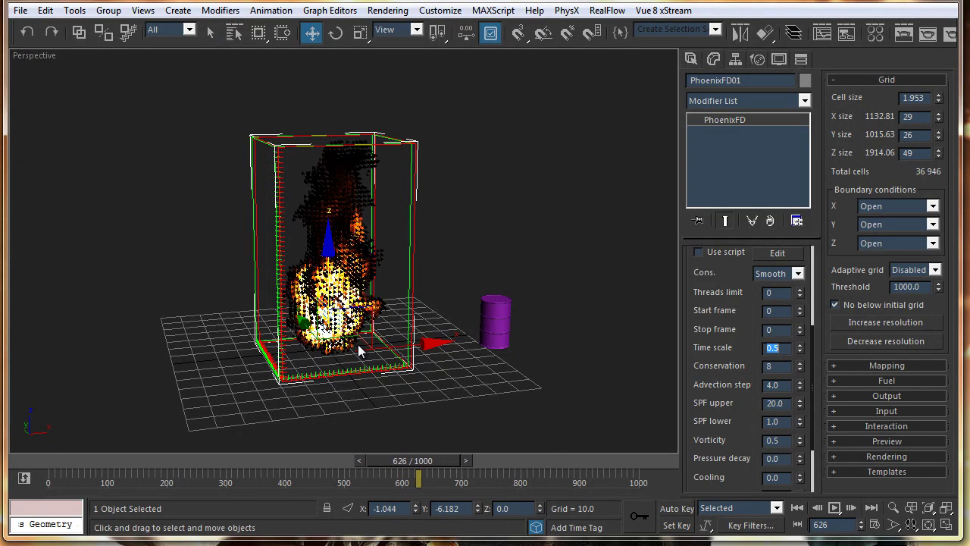
{"action": "left_click", "coordinate": [690, 60]}
{"action": "left_click", "coordinate": [716, 157]}
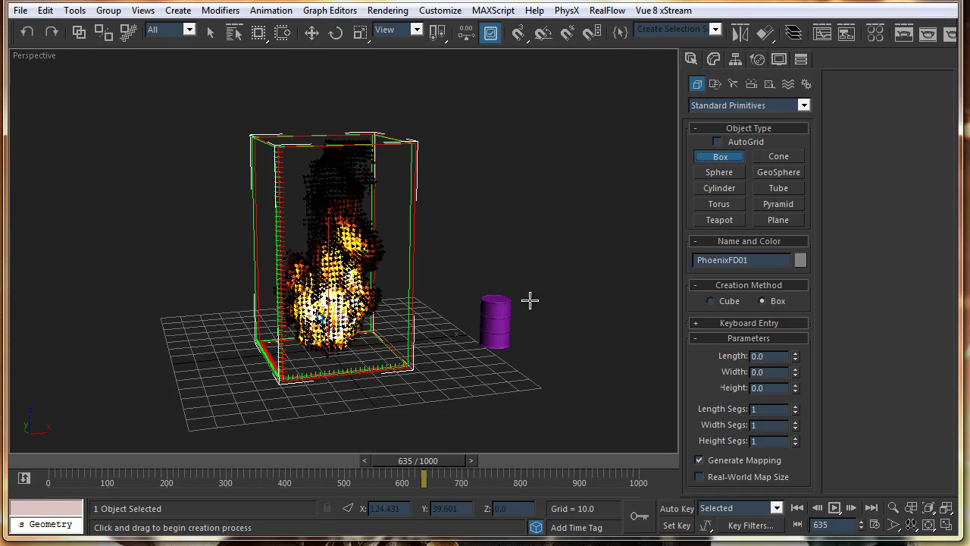
{"action": "key", "text": "w"}
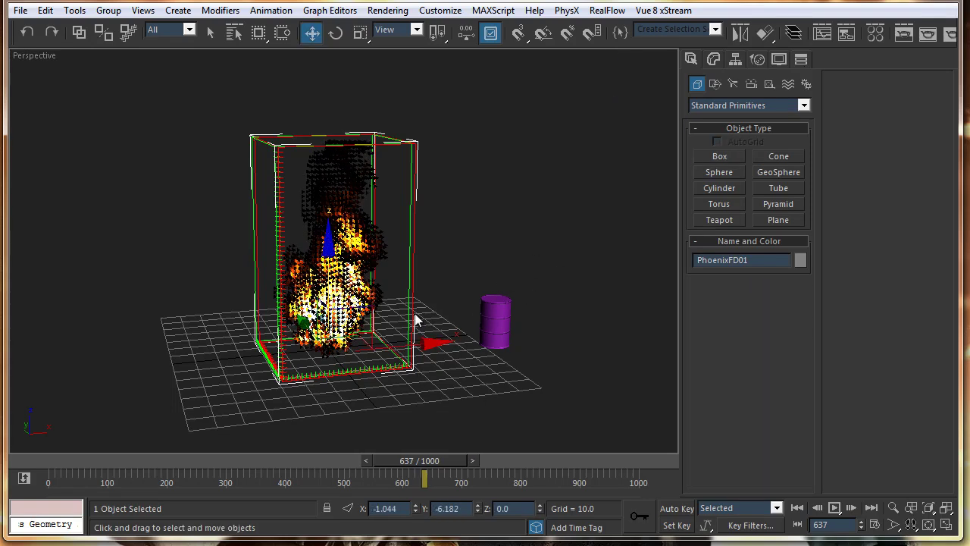
{"action": "left_click", "coordinate": [713, 59]}
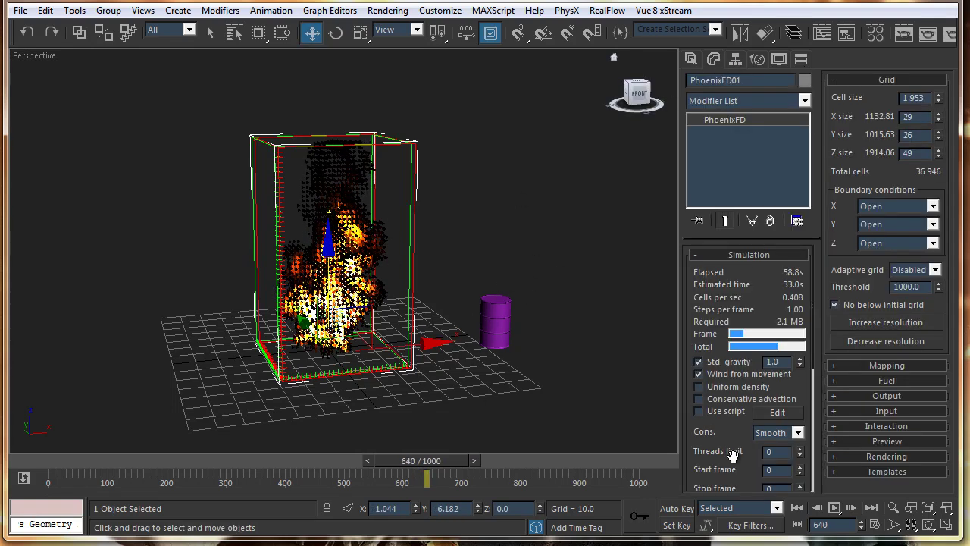
{"action": "scroll", "coordinate": [712, 379], "scroll_direction": "down", "scroll_amount": 3}
{"action": "scroll", "coordinate": [713, 379], "scroll_direction": "down", "scroll_amount": 5}
Step: Stop the simulation, dismiss the demo-mode notice, rewind to frame 0 and play back
{"action": "left_click", "coordinate": [708, 453]}
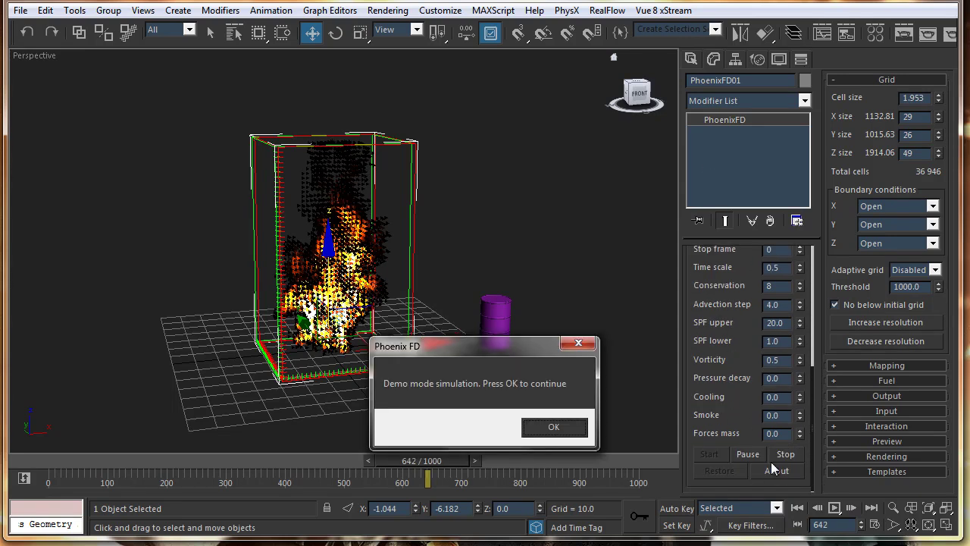
{"action": "left_click", "coordinate": [786, 452]}
{"action": "left_click_drag", "start_coordinate": [493, 346], "coordinate": [543, 166]}
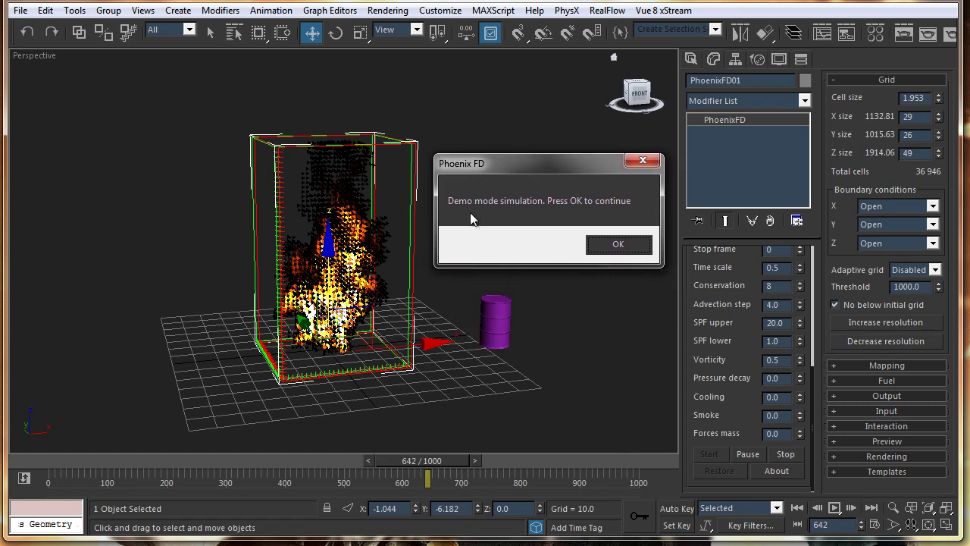
{"action": "left_click", "coordinate": [596, 245]}
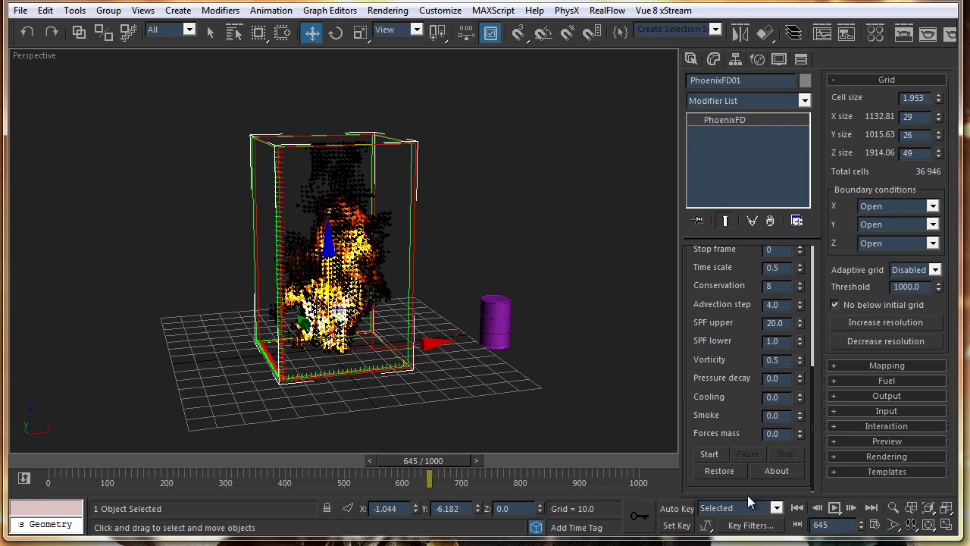
{"action": "left_click", "coordinate": [797, 508]}
{"action": "left_click", "coordinate": [833, 508]}
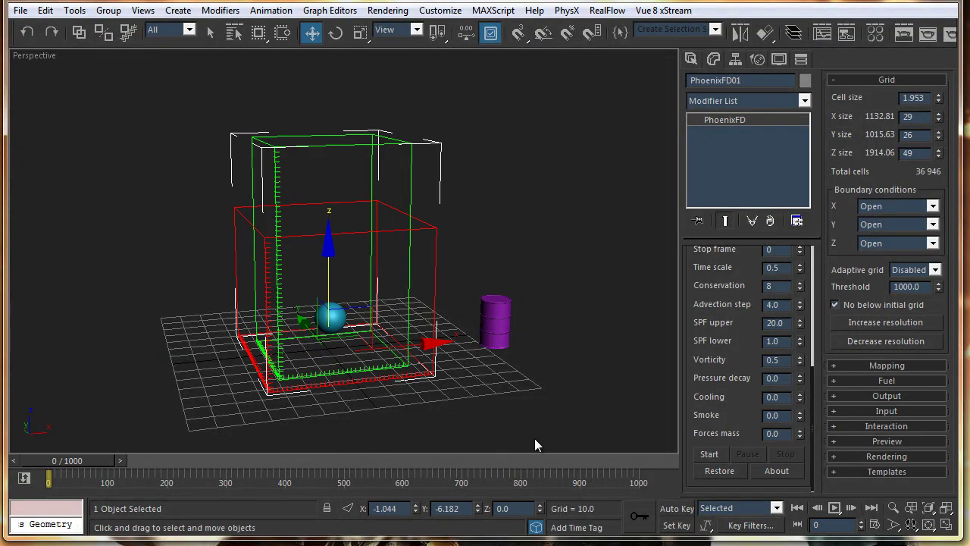
Step: Restart the simulation and add Box01, moved into the grid above the fire
{"action": "middle_click_drag", "start_coordinate": [534, 446], "coordinate": [536, 468]}
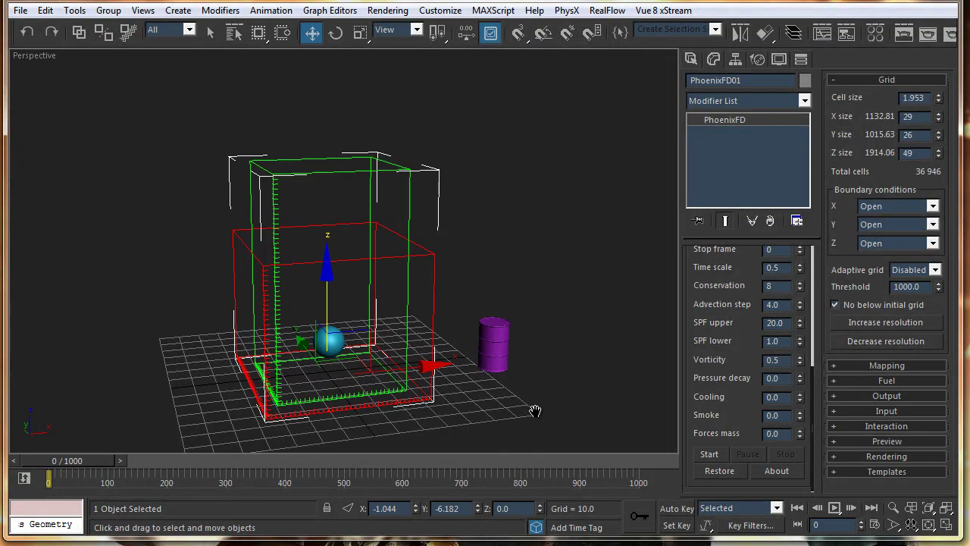
{"action": "left_click", "coordinate": [709, 454]}
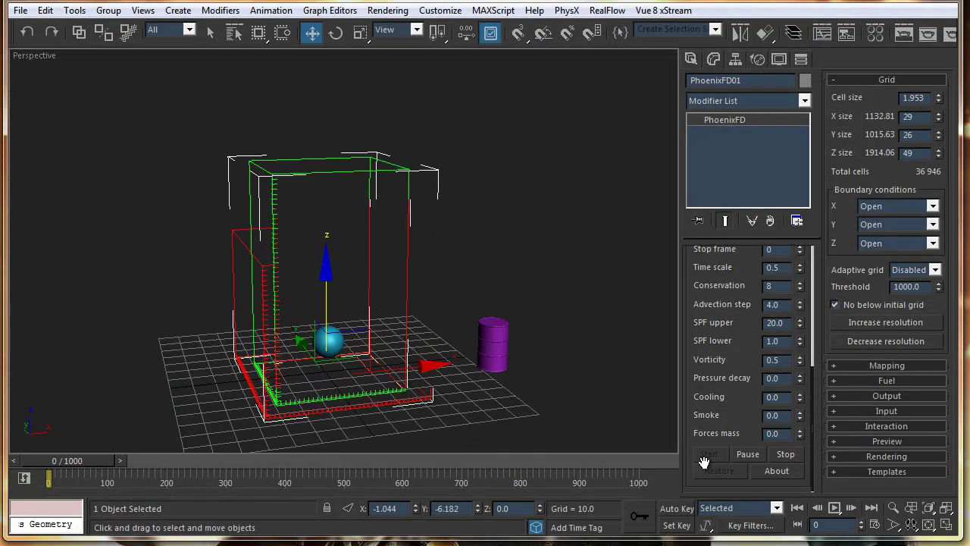
{"action": "left_click", "coordinate": [673, 190]}
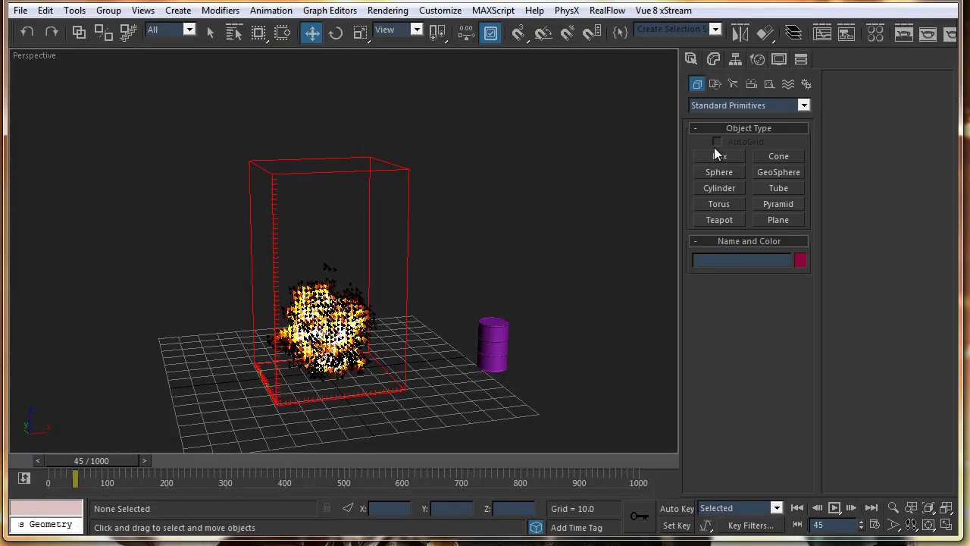
{"action": "left_click", "coordinate": [719, 156]}
{"action": "left_click_drag", "start_coordinate": [438, 353], "coordinate": [530, 368]}
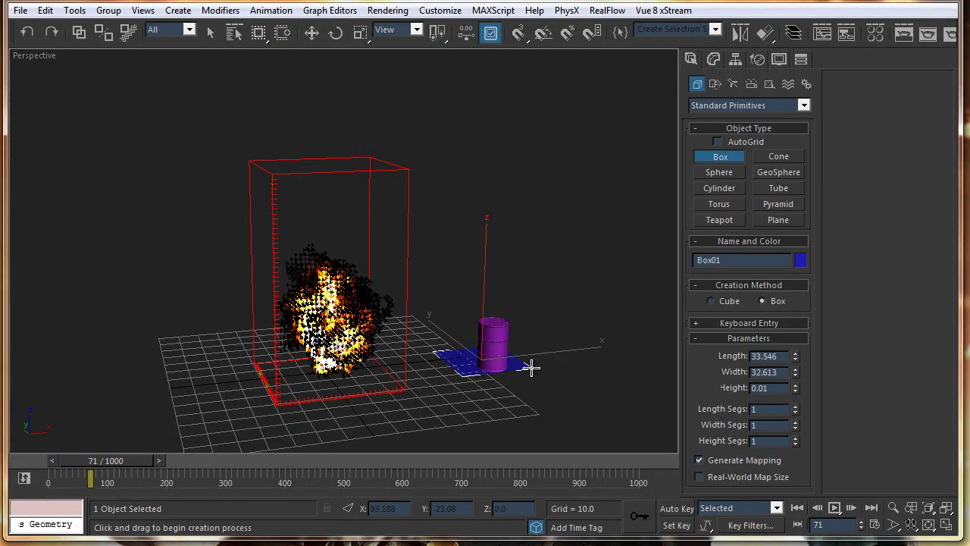
{"action": "left_click", "coordinate": [529, 307]}
{"action": "key", "text": "w"}
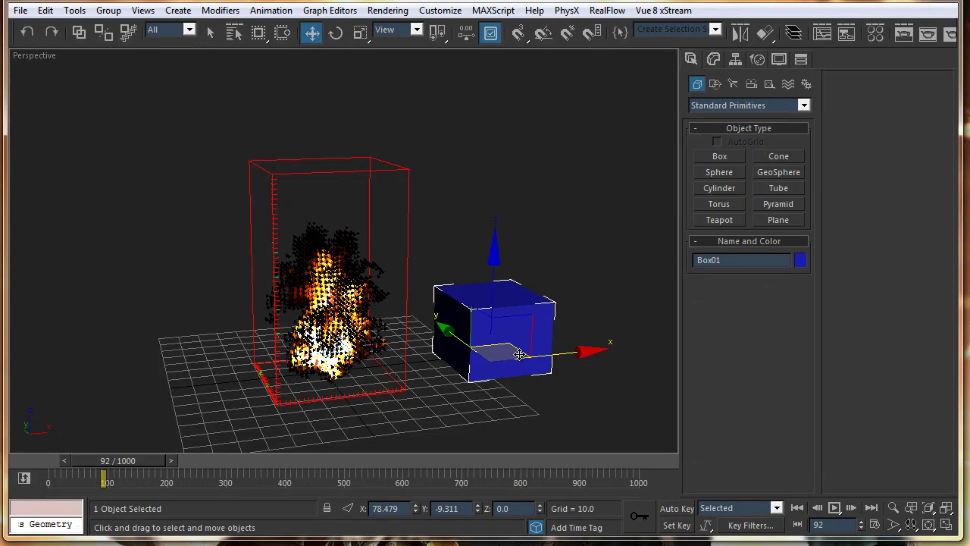
{"action": "left_click_drag", "start_coordinate": [519, 354], "coordinate": [364, 355]}
{"action": "left_click_drag", "start_coordinate": [318, 287], "coordinate": [318, 225]}
{"action": "left_click_drag", "start_coordinate": [300, 276], "coordinate": [308, 280]}
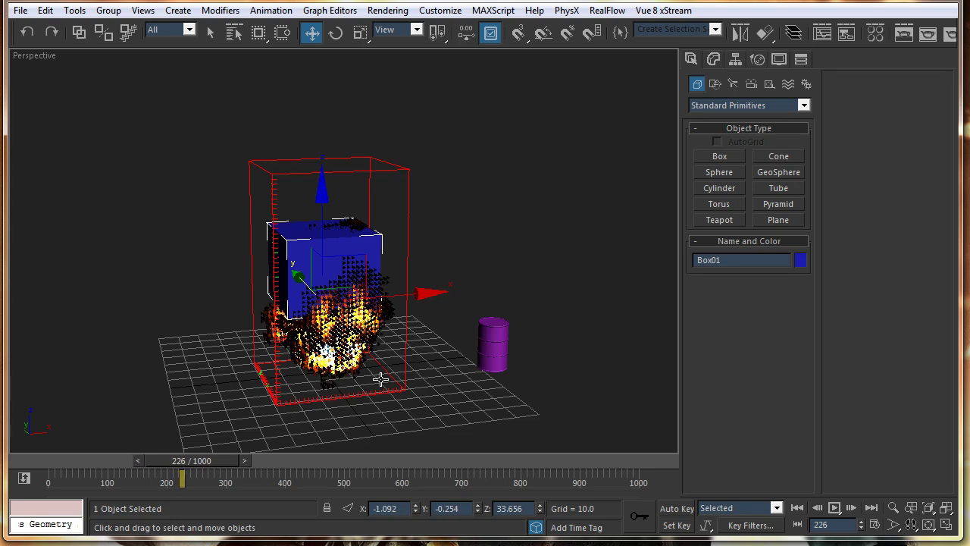
Step: Reselect the PhoenixFD simulation grid and show its settings
{"action": "left_click", "coordinate": [410, 288]}
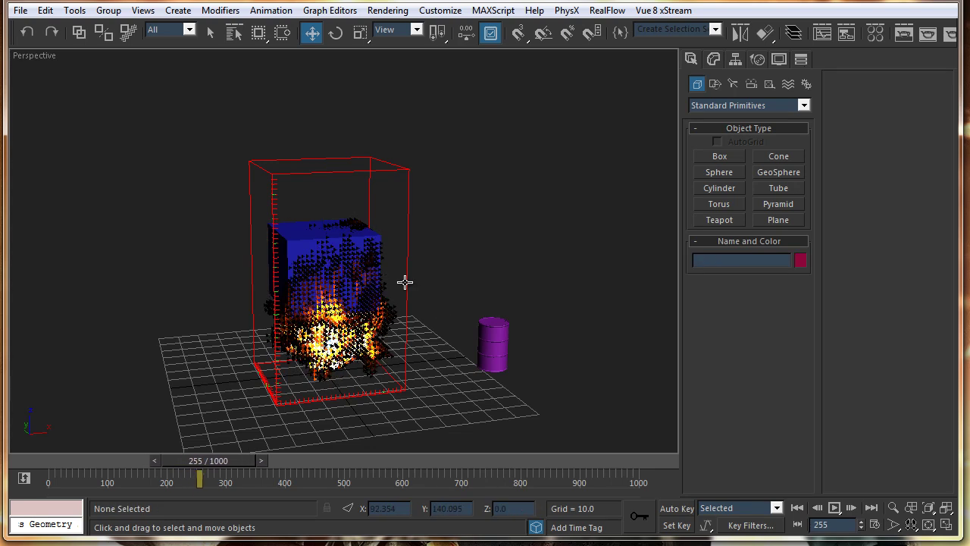
{"action": "left_click", "coordinate": [405, 282]}
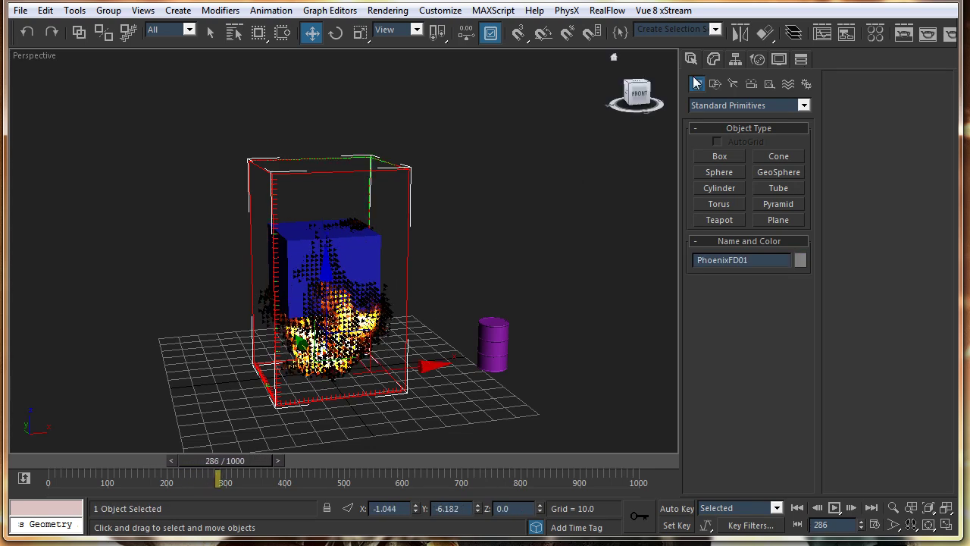
{"action": "left_click", "coordinate": [714, 58]}
{"action": "scroll", "coordinate": [713, 348], "scroll_direction": "down", "scroll_amount": 5}
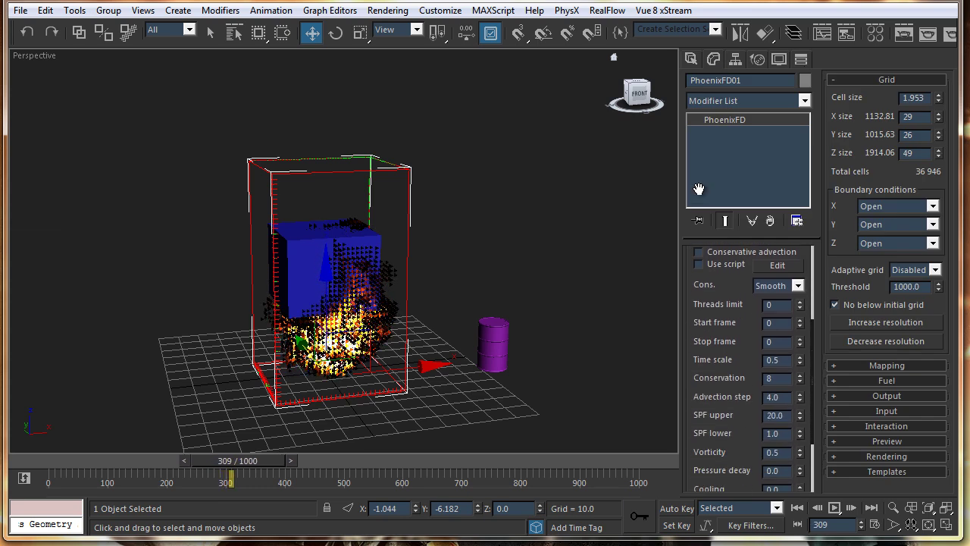
{"action": "left_click_drag", "start_coordinate": [710, 353], "coordinate": [710, 348]}
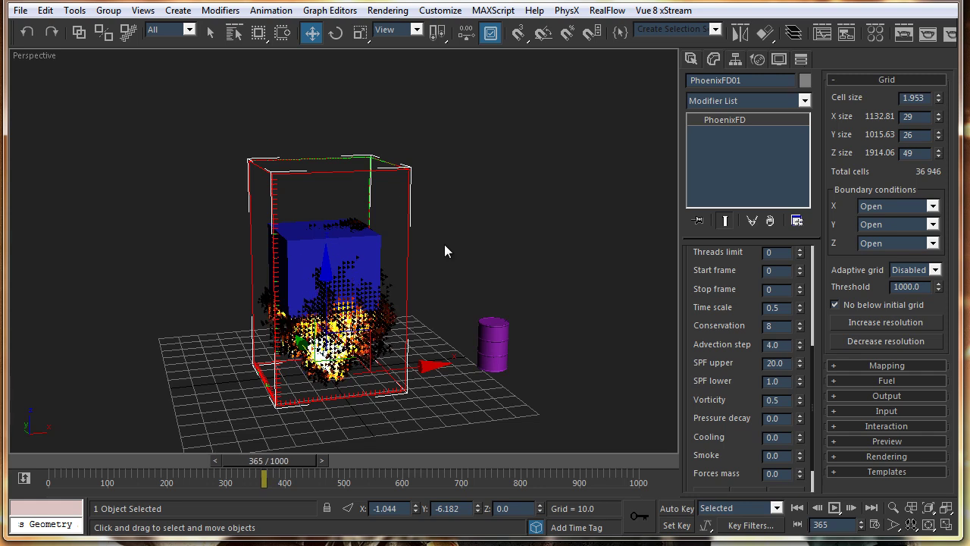
Step: Select PhoenixSource01 and set its Discharge to 80
{"action": "left_click", "coordinate": [487, 316]}
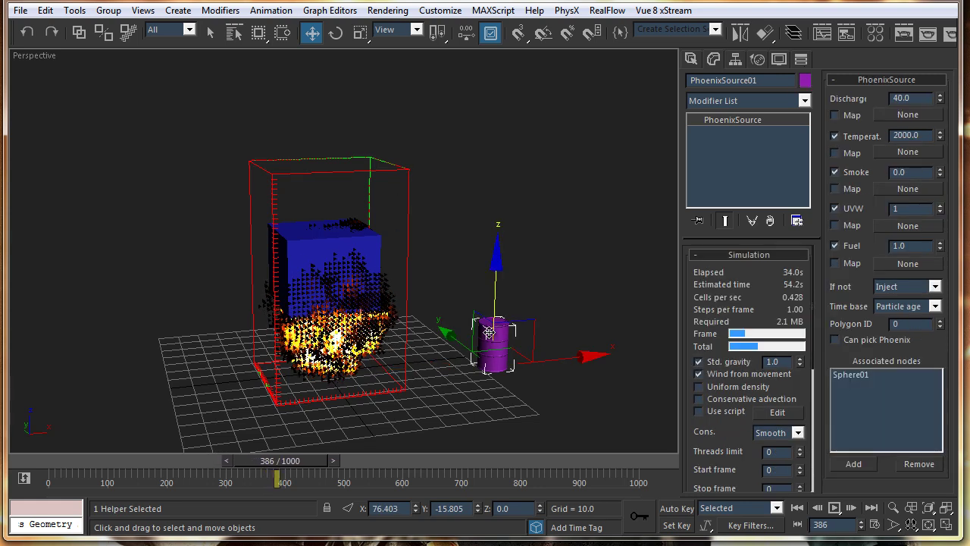
{"action": "left_click", "coordinate": [906, 97]}
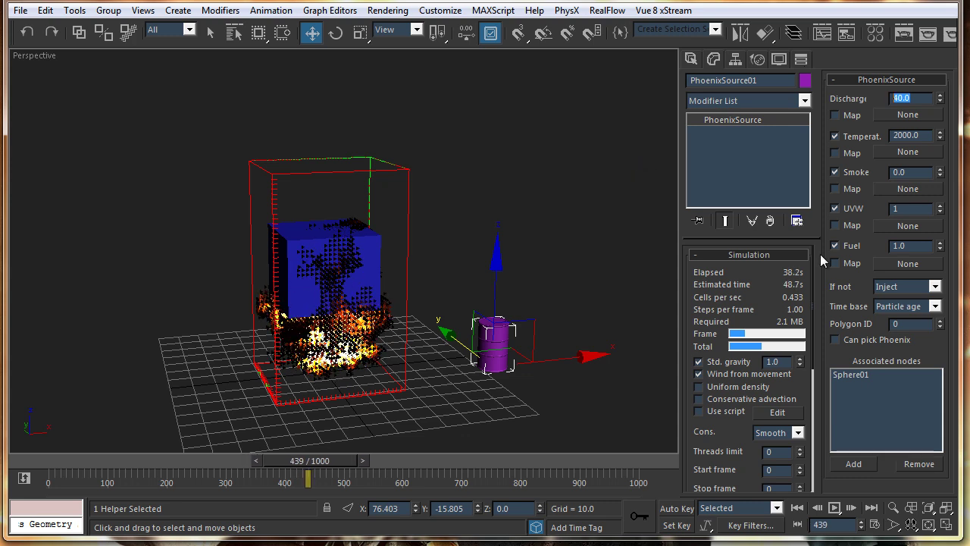
{"action": "type", "text": "80"}
{"action": "key", "text": "Return"}
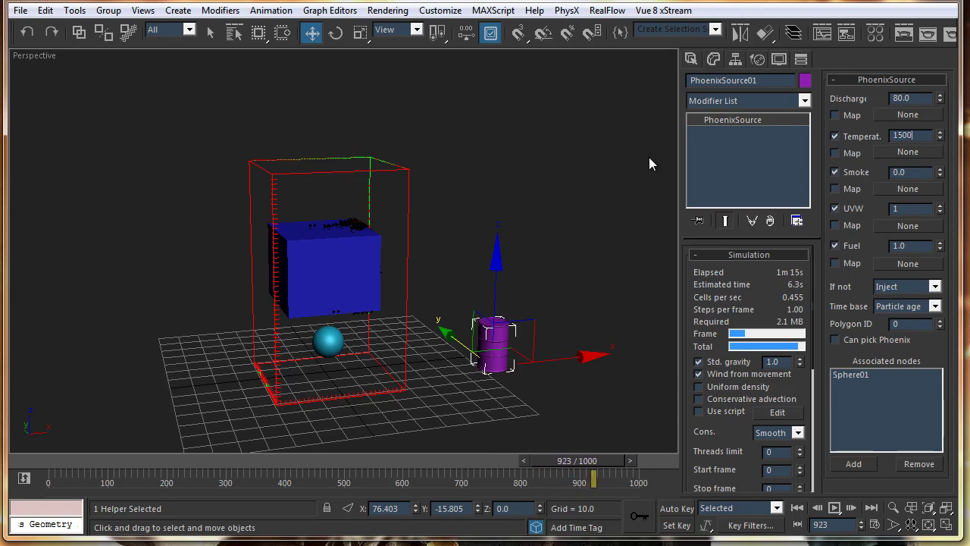
Step: Commit Temperature 1500, rewind to frame 0 and restart the PhoenixFD01 simulation
{"action": "key", "text": "Return"}
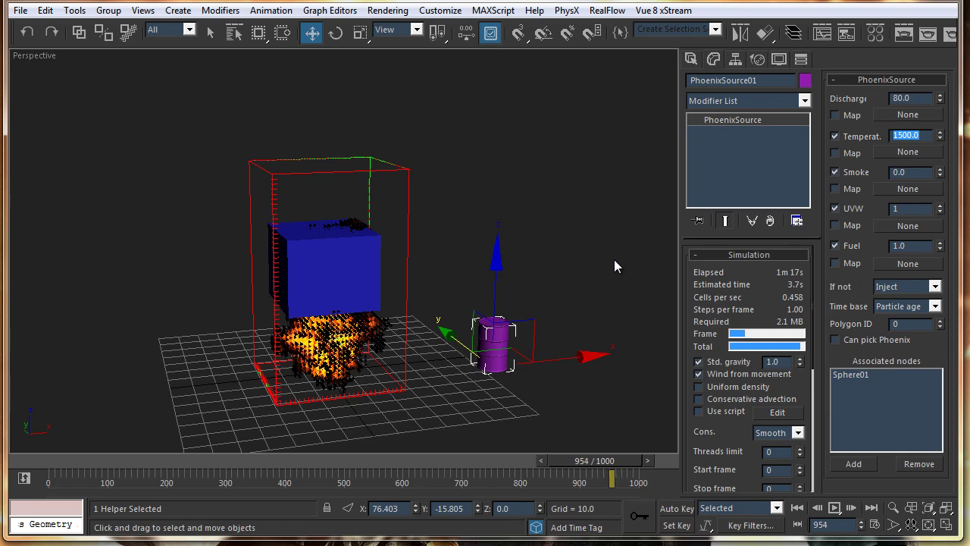
{"action": "scroll", "coordinate": [695, 442], "scroll_direction": "down", "scroll_amount": 5}
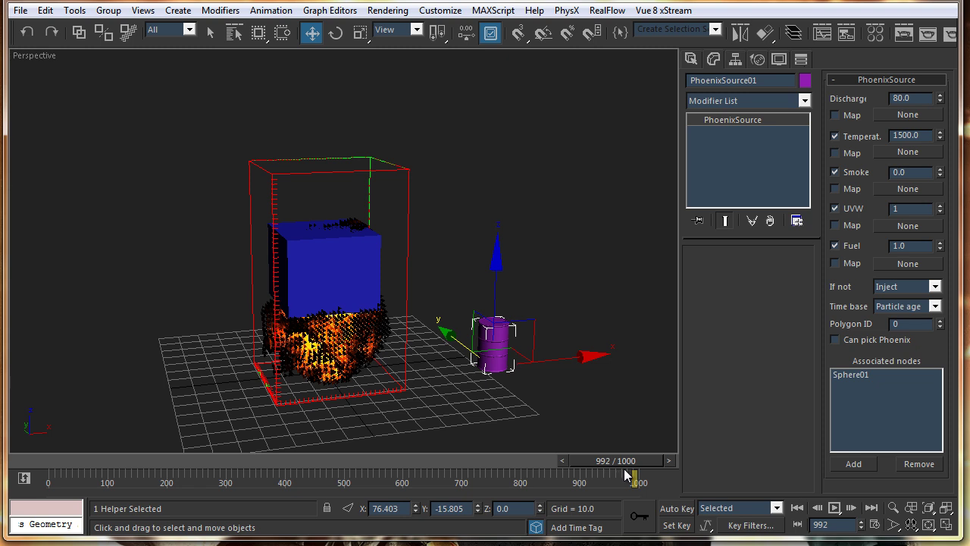
{"action": "left_click_drag", "start_coordinate": [622, 463], "coordinate": [36, 459]}
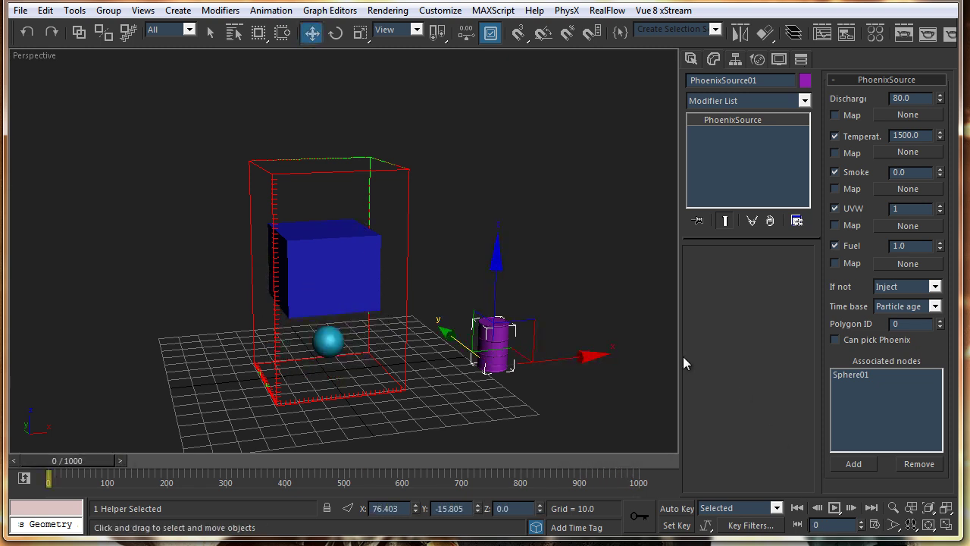
{"action": "left_click", "coordinate": [472, 276]}
{"action": "left_click", "coordinate": [399, 245]}
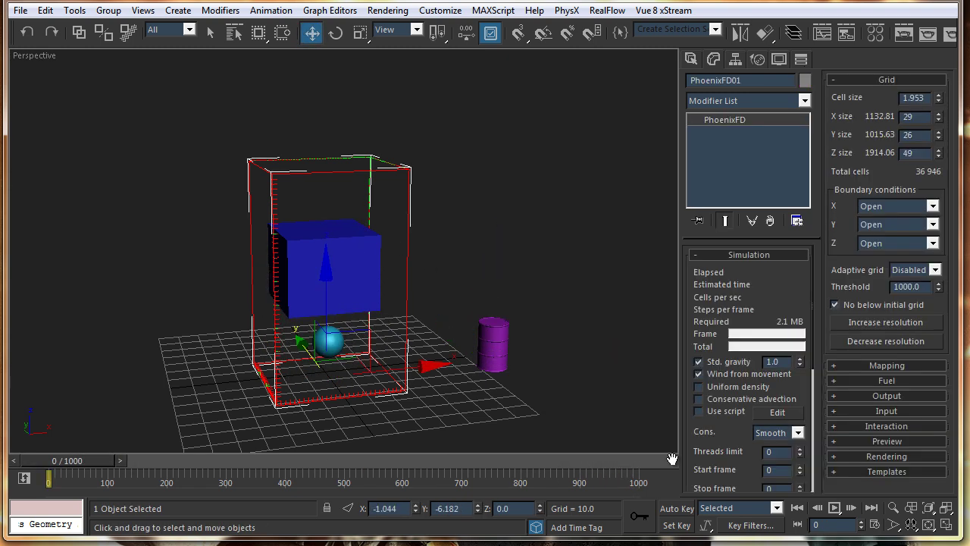
{"action": "scroll", "coordinate": [715, 419], "scroll_direction": "down", "scroll_amount": 5}
{"action": "left_click", "coordinate": [710, 454]}
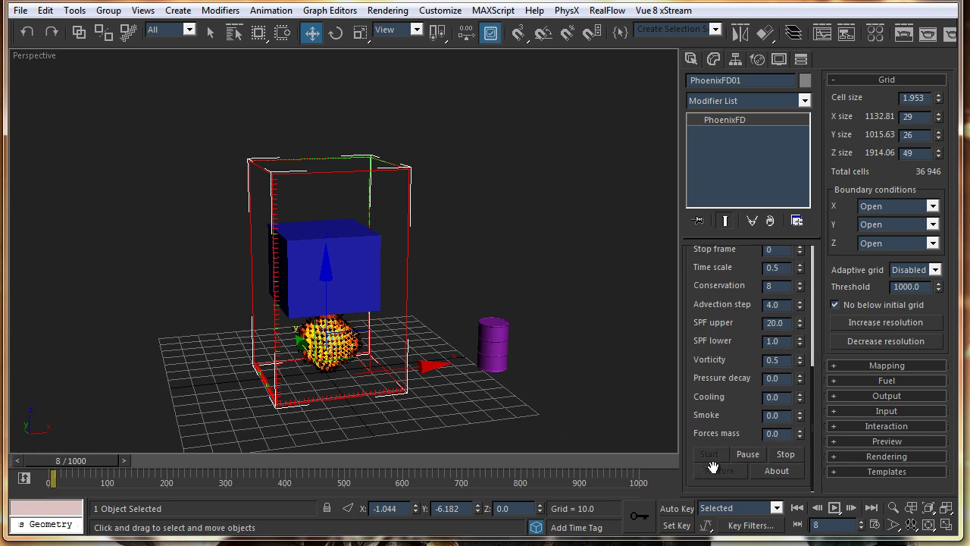
Step: Raise PhoenixSource01's Discharge to 200
{"action": "left_click", "coordinate": [496, 349]}
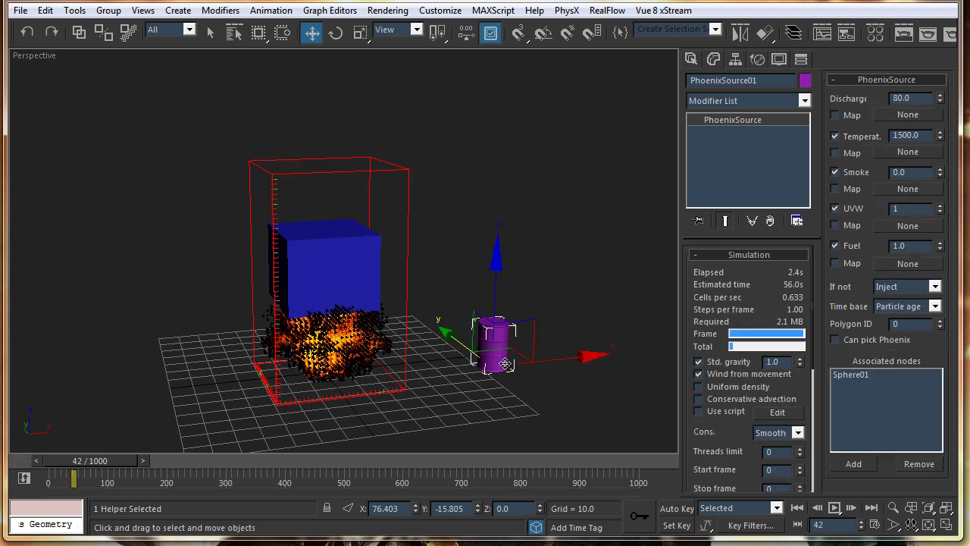
{"action": "double_click", "coordinate": [913, 98]}
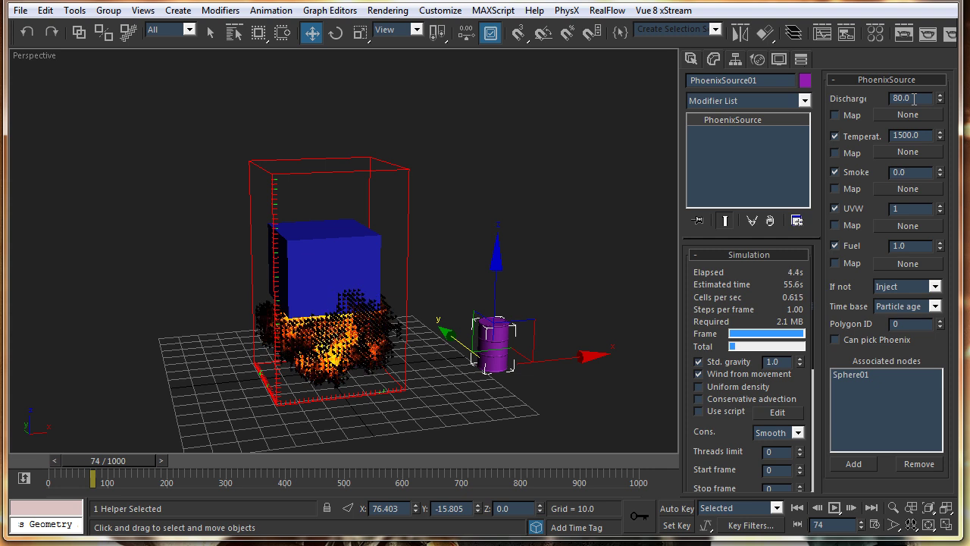
{"action": "type", "text": "200"}
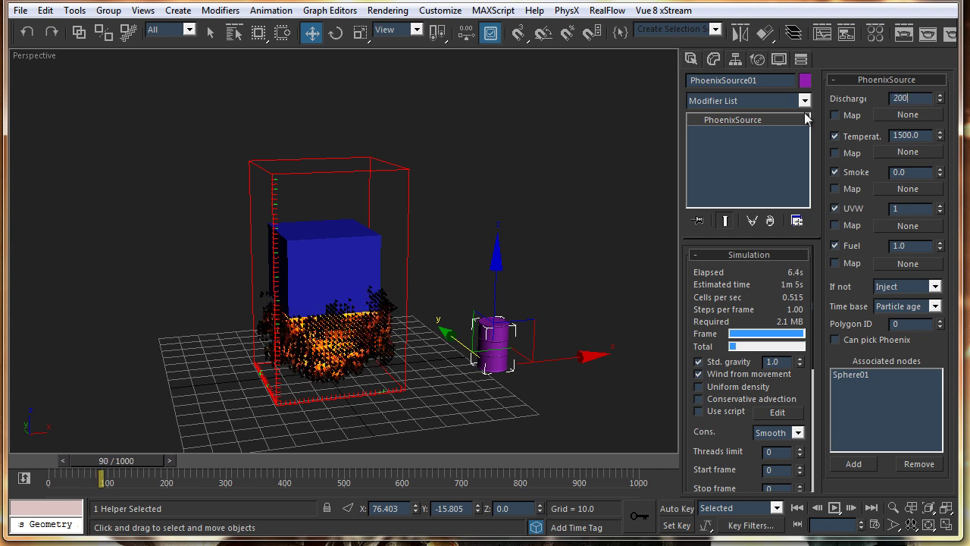
{"action": "key", "text": "Return"}
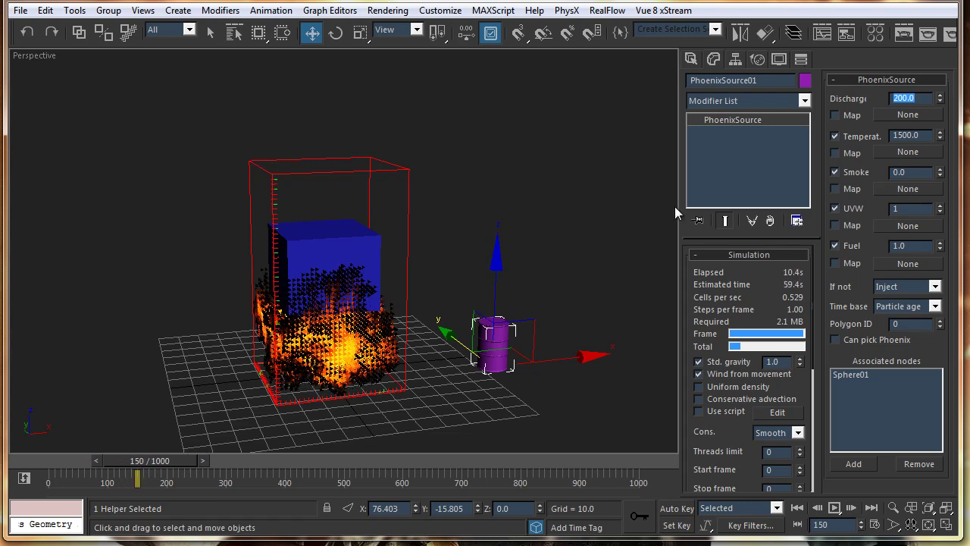
Step: Set PhoenixFD01's X and Y boundary conditions to Jammed both
{"action": "left_click", "coordinate": [406, 259]}
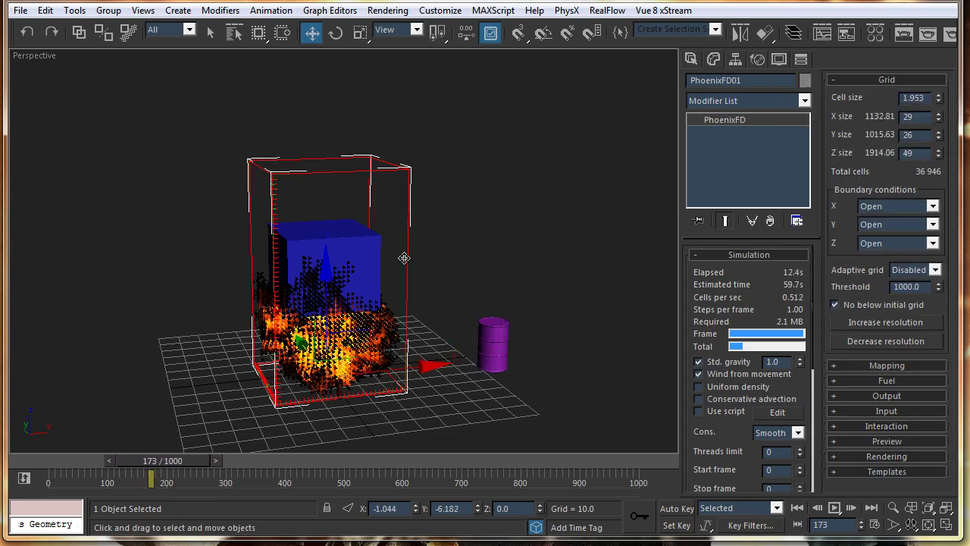
{"action": "middle_click_drag", "start_coordinate": [402, 341], "coordinate": [389, 322], "text": "alt"}
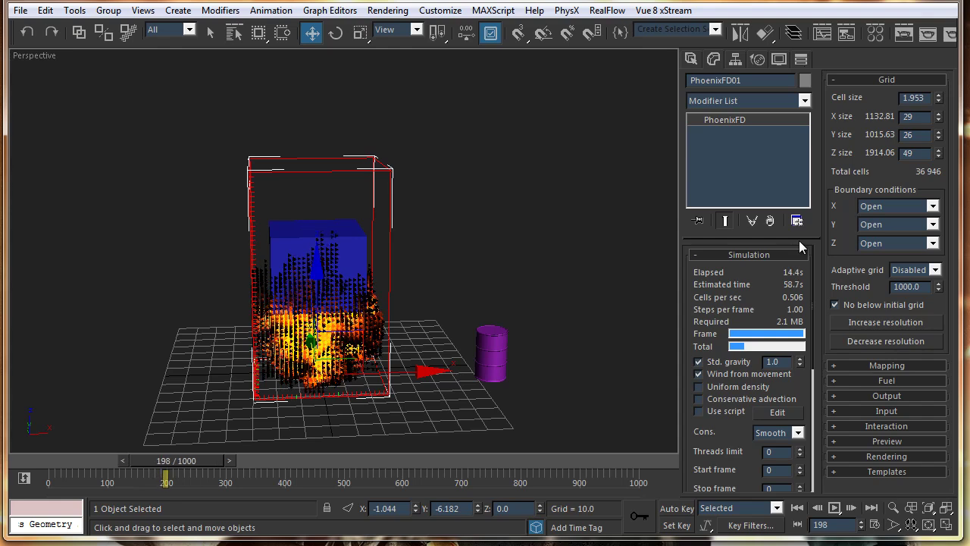
{"action": "left_click", "coordinate": [886, 210]}
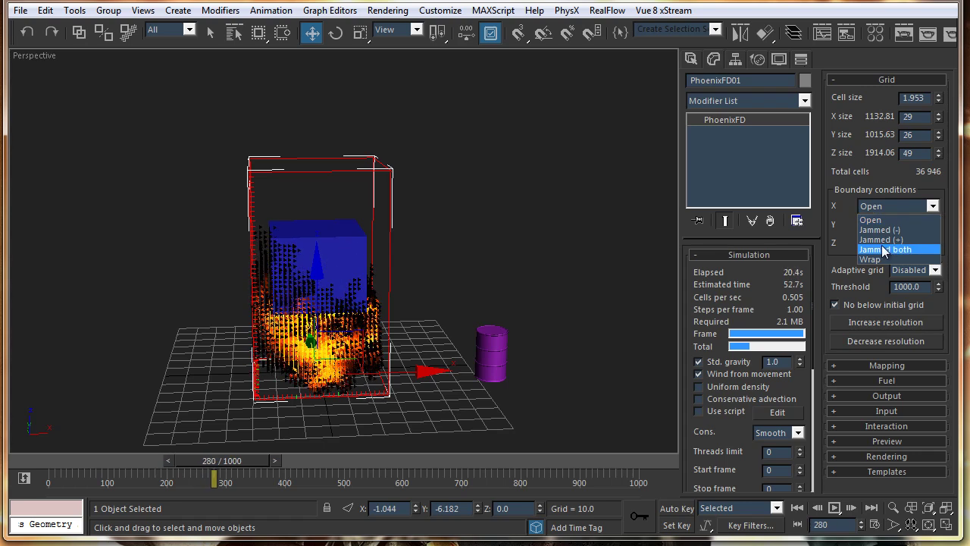
{"action": "left_click", "coordinate": [883, 249]}
{"action": "left_click", "coordinate": [871, 225]}
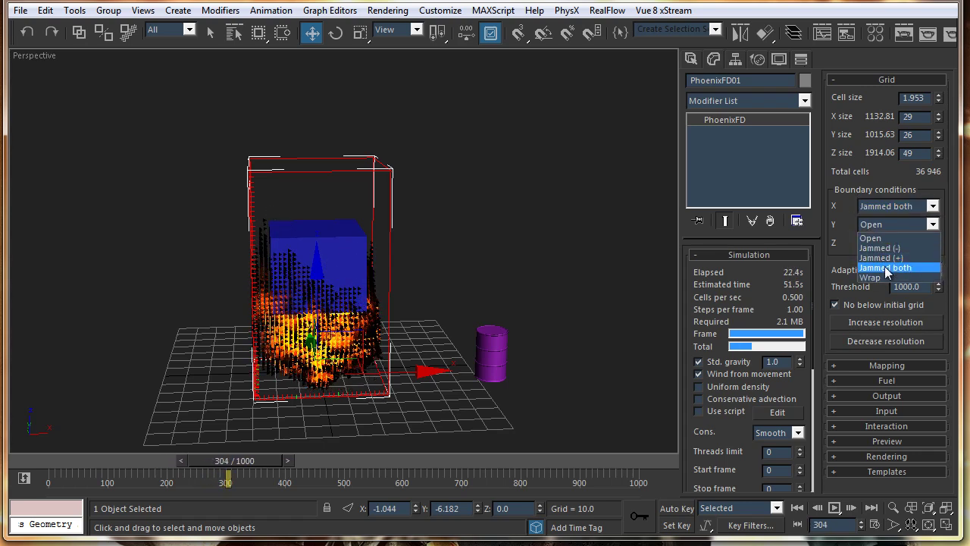
{"action": "left_click", "coordinate": [879, 262]}
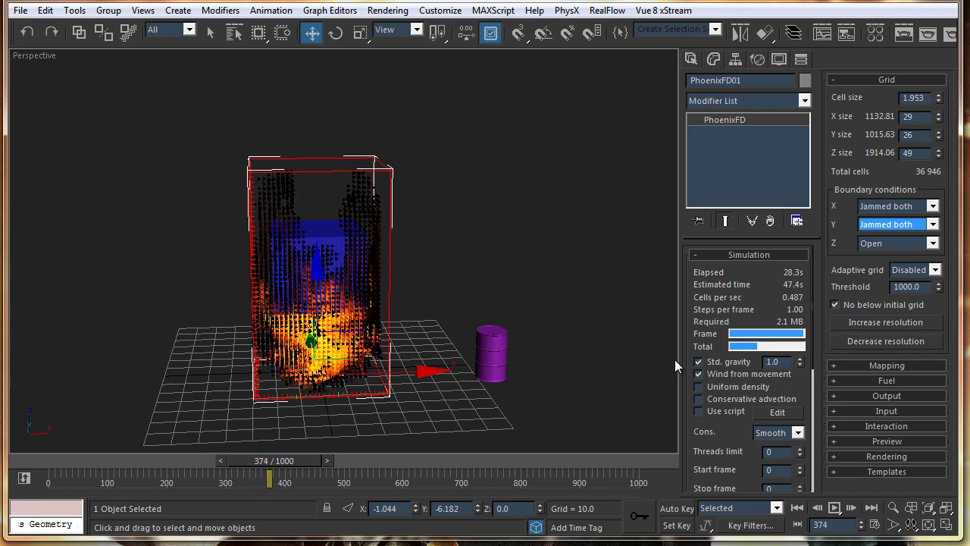
Step: Enlarge the simulation grid to 38 × 26 × 51 cells (Z 51, X 38)
{"action": "left_click", "coordinate": [938, 150]}
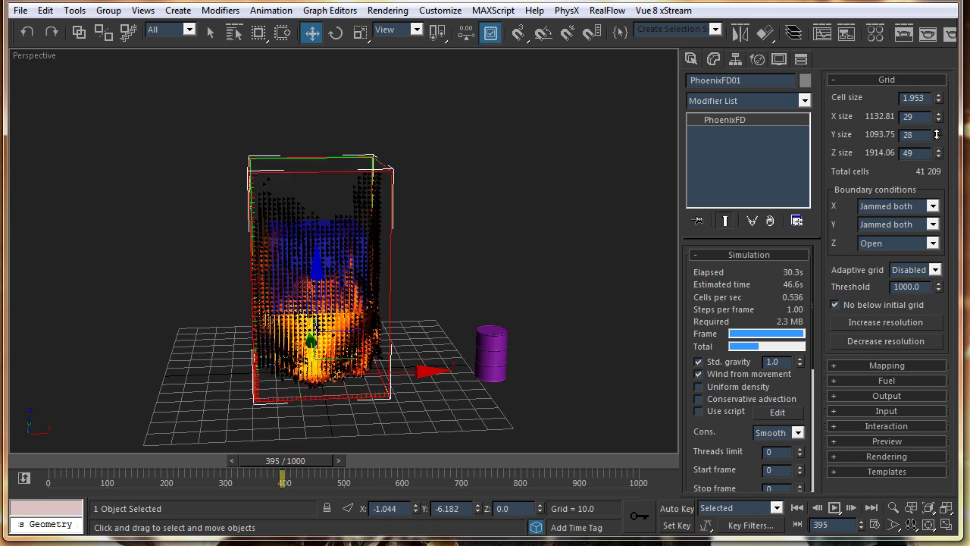
{"action": "left_click", "coordinate": [939, 150]}
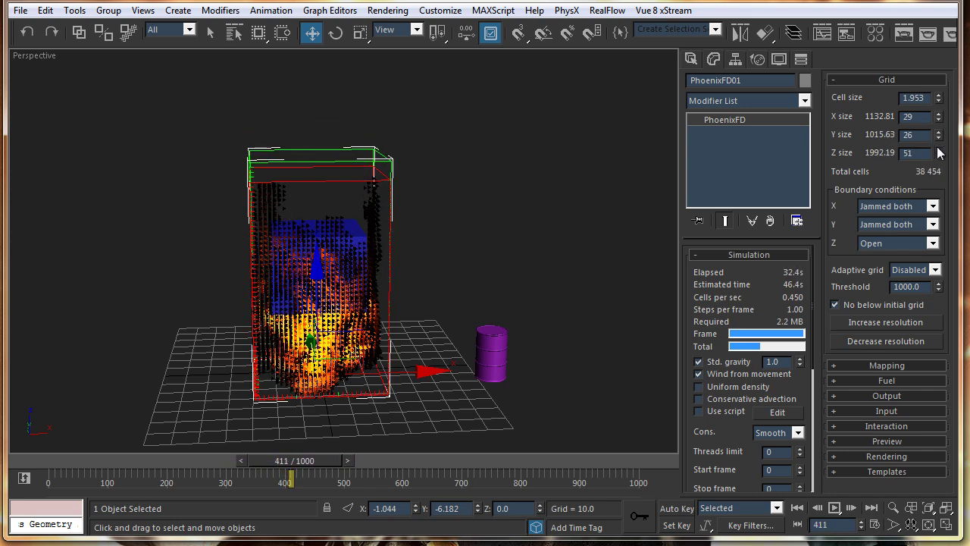
{"action": "left_click_drag", "start_coordinate": [938, 114], "coordinate": [934, 98]}
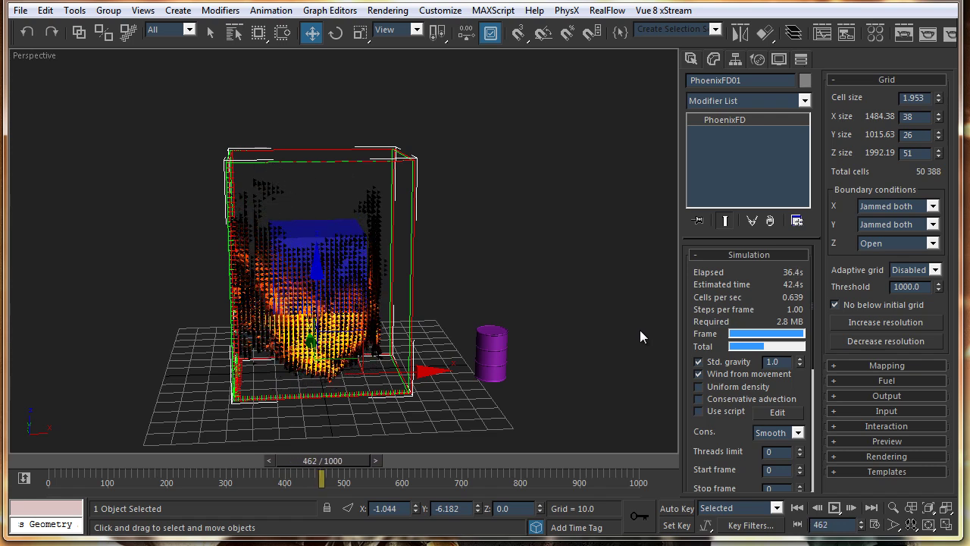
Step: Set the X boundary condition back to Open
{"action": "left_click", "coordinate": [892, 204]}
{"action": "left_click", "coordinate": [871, 220]}
{"action": "left_click", "coordinate": [882, 226]}
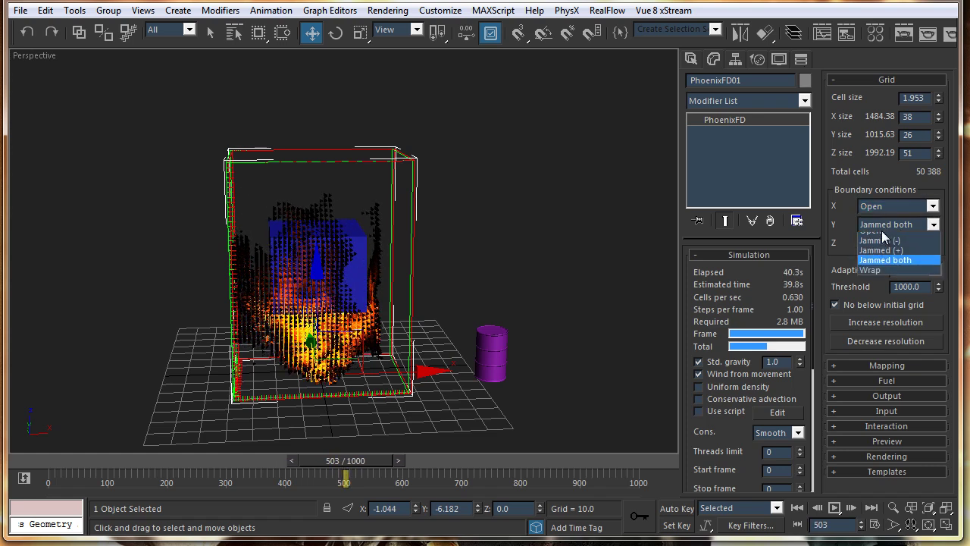
Step: Set the Y boundary condition back to Open
{"action": "left_click", "coordinate": [873, 237]}
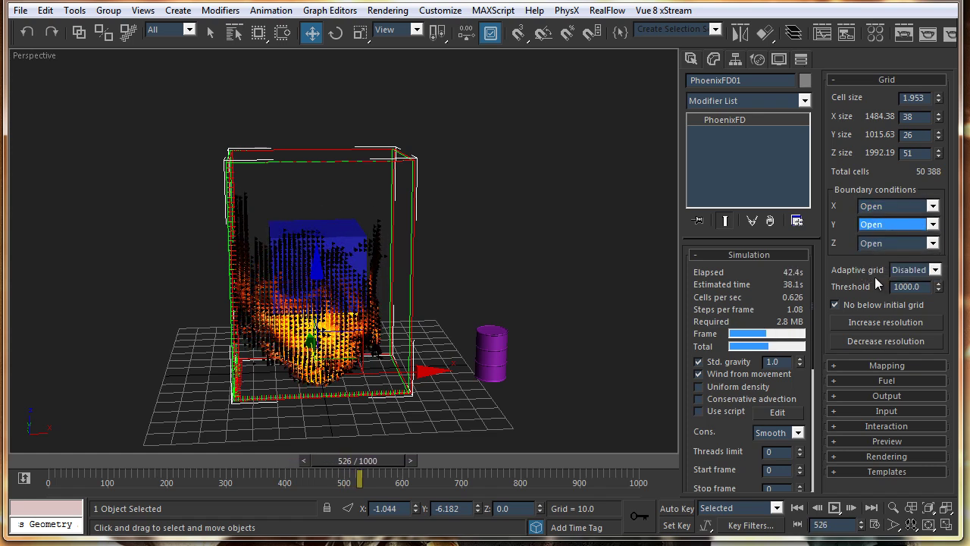
{"action": "left_click_drag", "start_coordinate": [717, 482], "coordinate": [732, 388]}
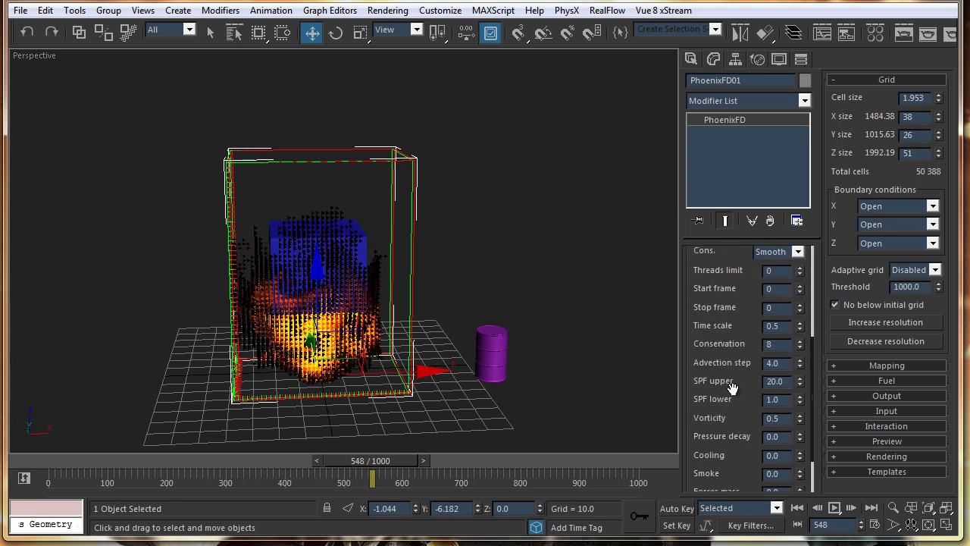
{"action": "scroll", "coordinate": [757, 439], "scroll_direction": "down", "scroll_amount": 3}
Step: Rewind to frame 0, restart the simulation, and set Adaptive grid to Temperature
{"action": "left_click_drag", "start_coordinate": [403, 454], "coordinate": [68, 455]}
{"action": "left_click", "coordinate": [708, 453]}
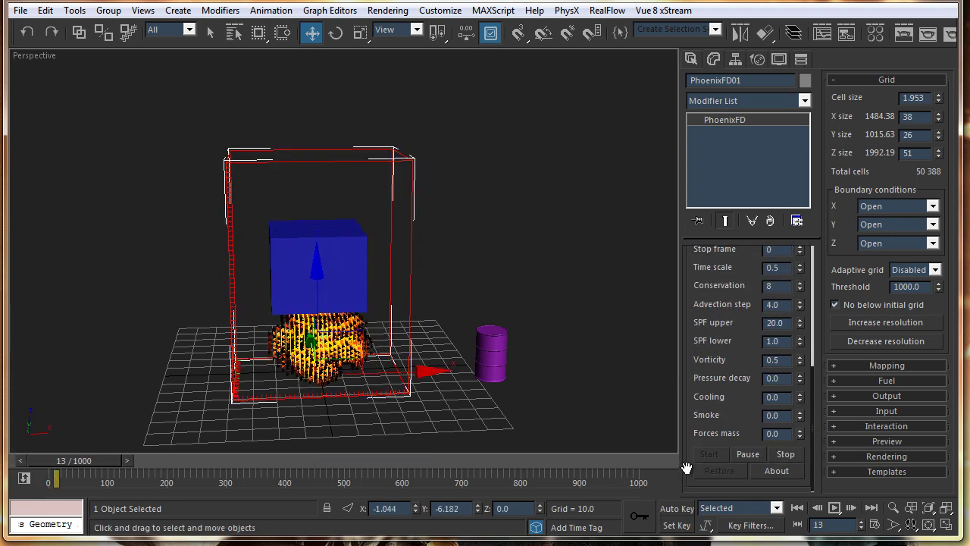
{"action": "left_click", "coordinate": [909, 271]}
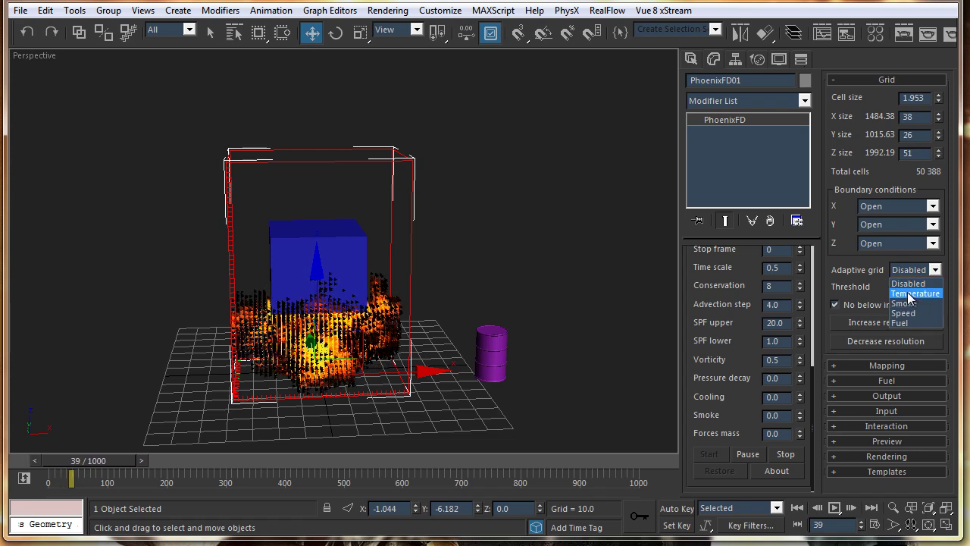
{"action": "left_click", "coordinate": [914, 294]}
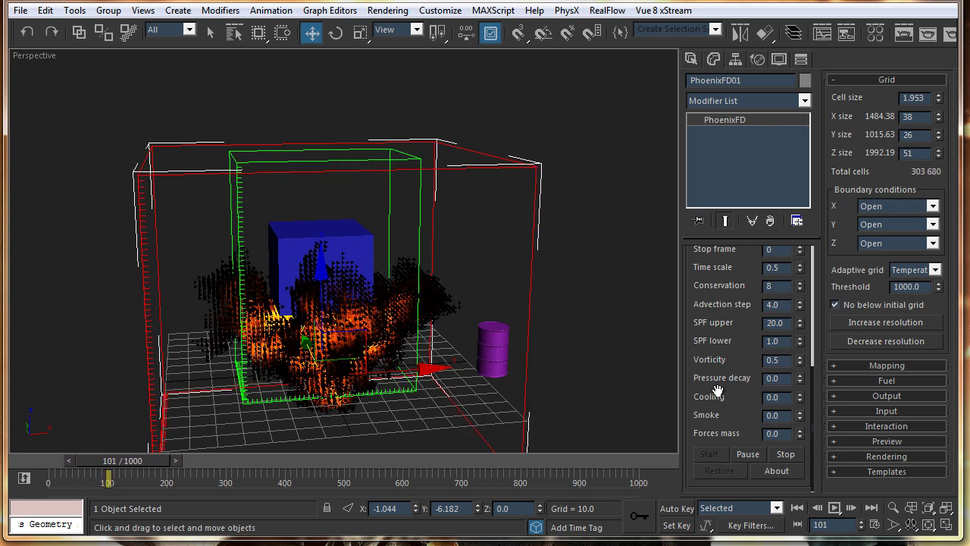
{"action": "scroll", "coordinate": [705, 368], "scroll_direction": "up", "scroll_amount": 1}
{"action": "scroll", "coordinate": [705, 367], "scroll_direction": "up", "scroll_amount": 1}
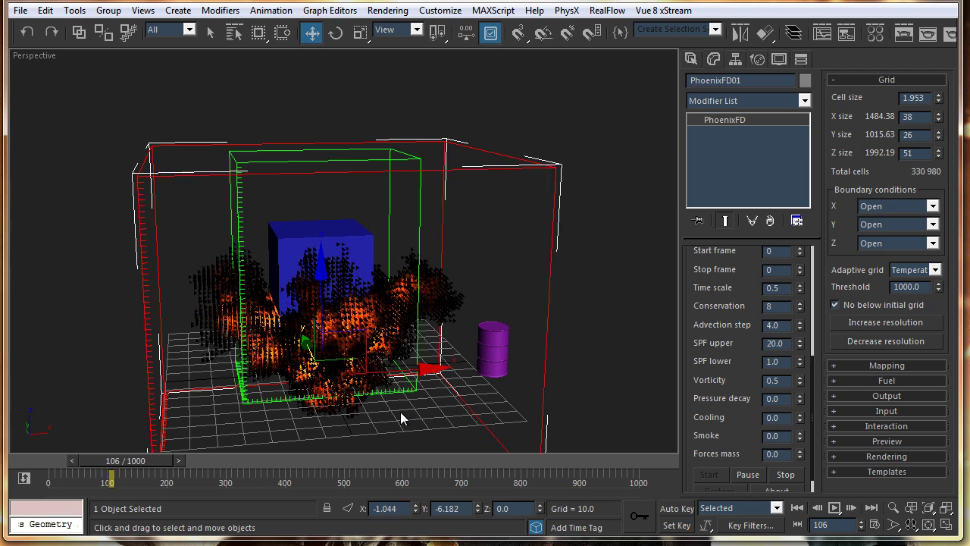
{"action": "middle_click_drag", "start_coordinate": [399, 408], "coordinate": [387, 345]}
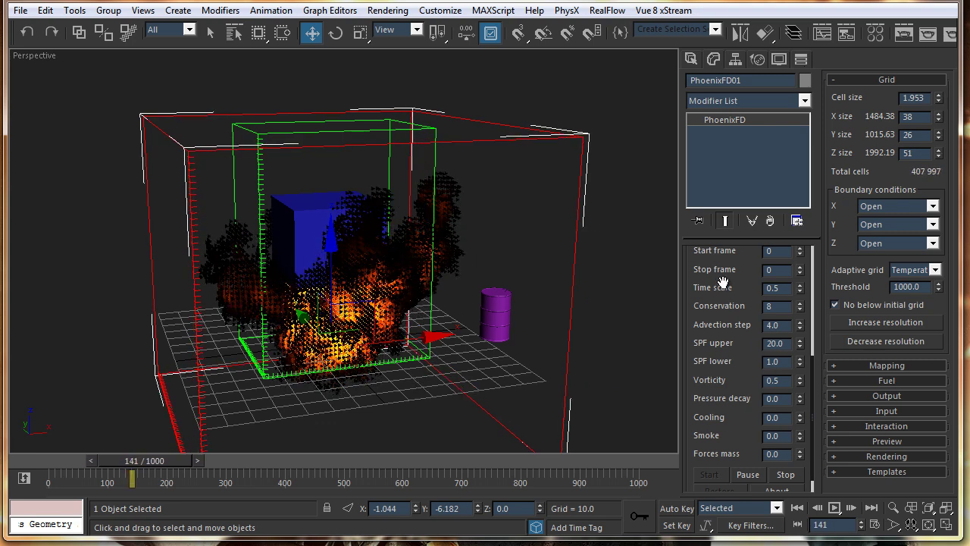
{"action": "left_click_drag", "start_coordinate": [722, 281], "coordinate": [736, 418]}
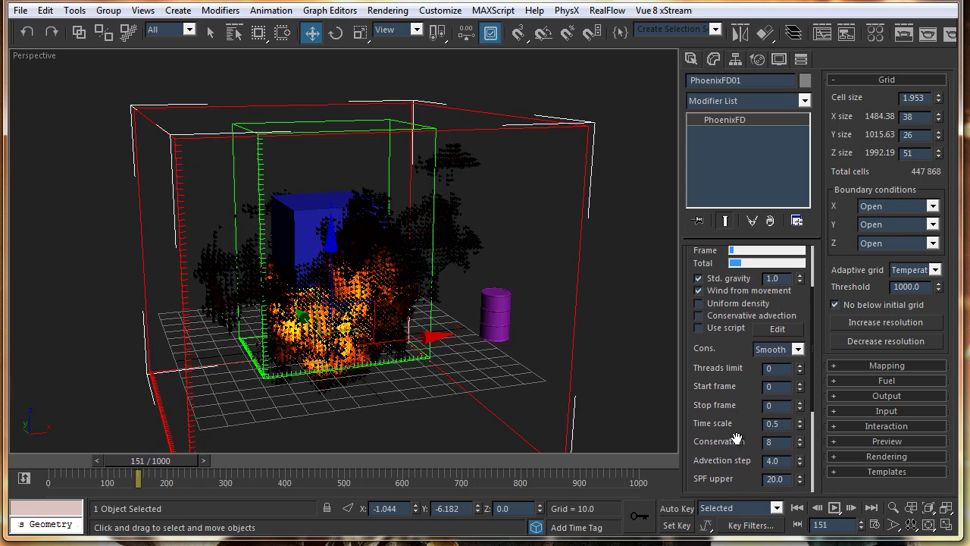
{"action": "left_click_drag", "start_coordinate": [731, 454], "coordinate": [725, 367]}
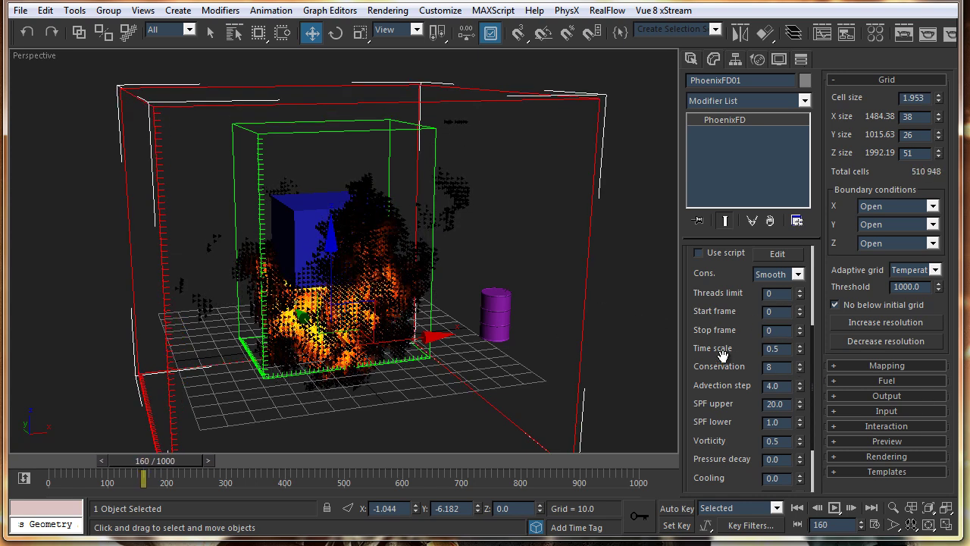
Step: Reset the simulation's Start frame to 0
{"action": "left_click_drag", "start_coordinate": [722, 355], "coordinate": [722, 346]}
{"action": "double_click", "coordinate": [772, 321]}
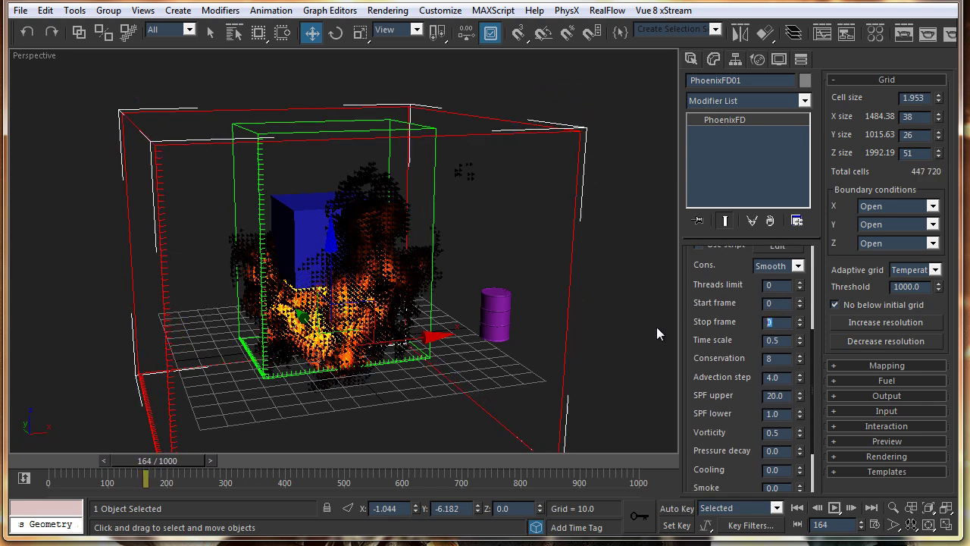
{"action": "double_click", "coordinate": [766, 304]}
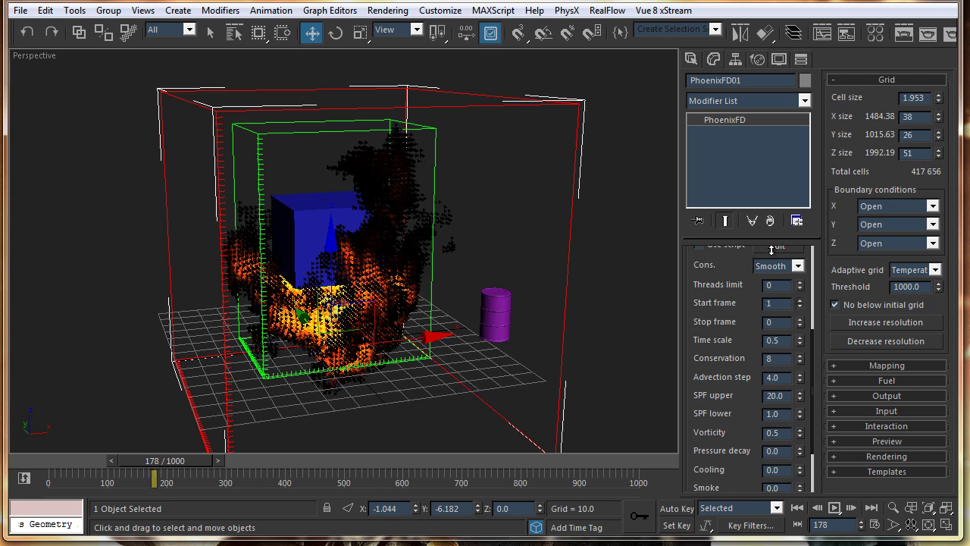
{"action": "left_click", "coordinate": [799, 306]}
Step: Set Time scale to 1.0 and Adaptive grid to Disabled
{"action": "scroll", "coordinate": [798, 307], "scroll_direction": "down", "scroll_amount": 1}
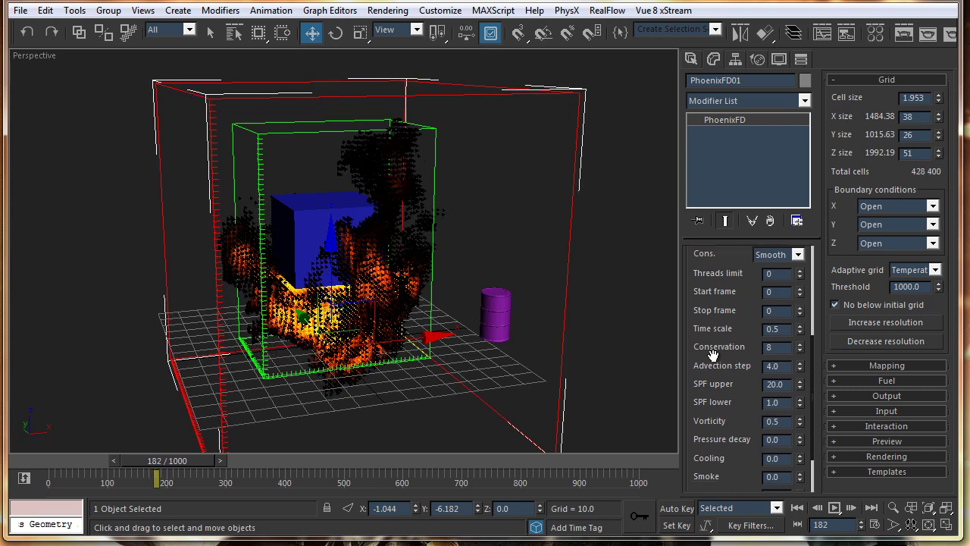
{"action": "left_click", "coordinate": [781, 319]}
{"action": "type", "text": "1"}
{"action": "key", "text": "Return"}
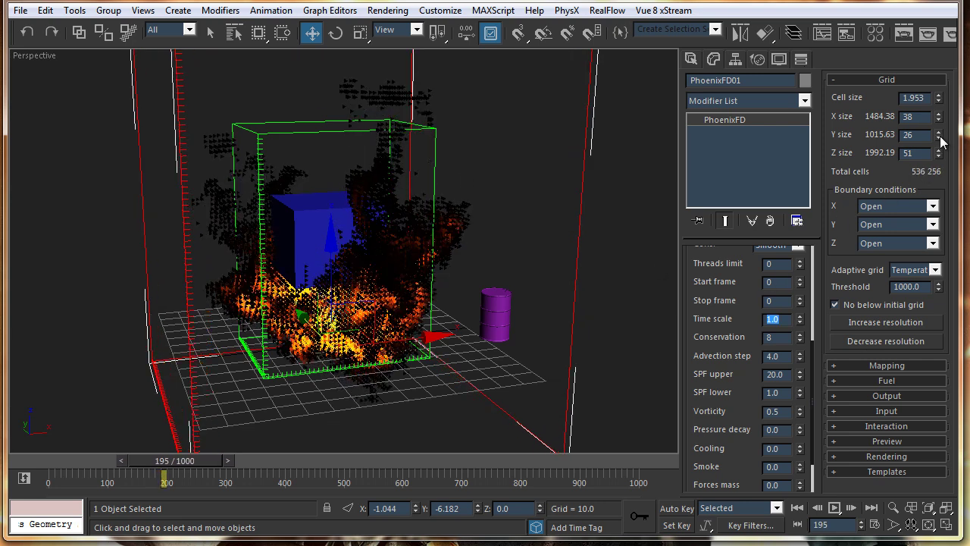
{"action": "left_click", "coordinate": [902, 272]}
{"action": "left_click", "coordinate": [905, 281]}
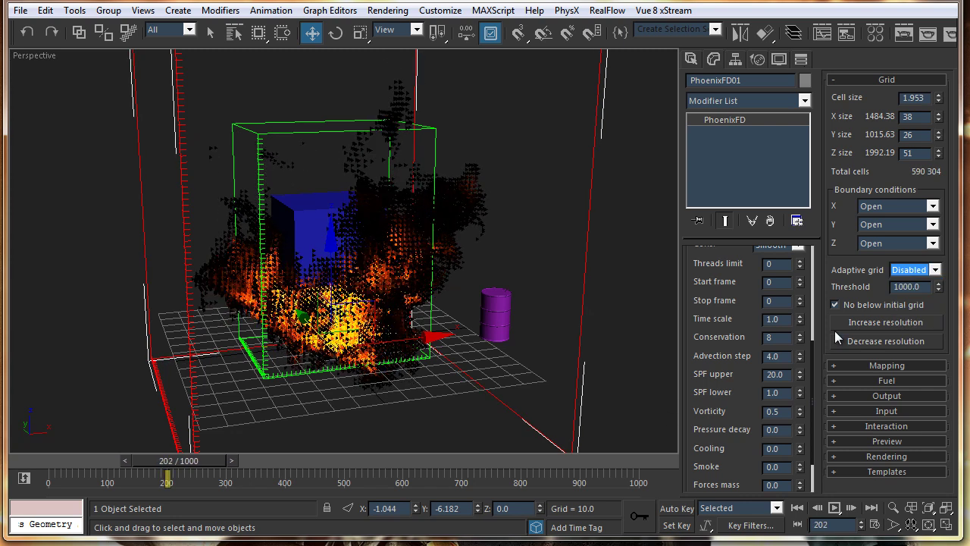
{"action": "scroll", "coordinate": [694, 329], "scroll_direction": "down", "scroll_amount": 3}
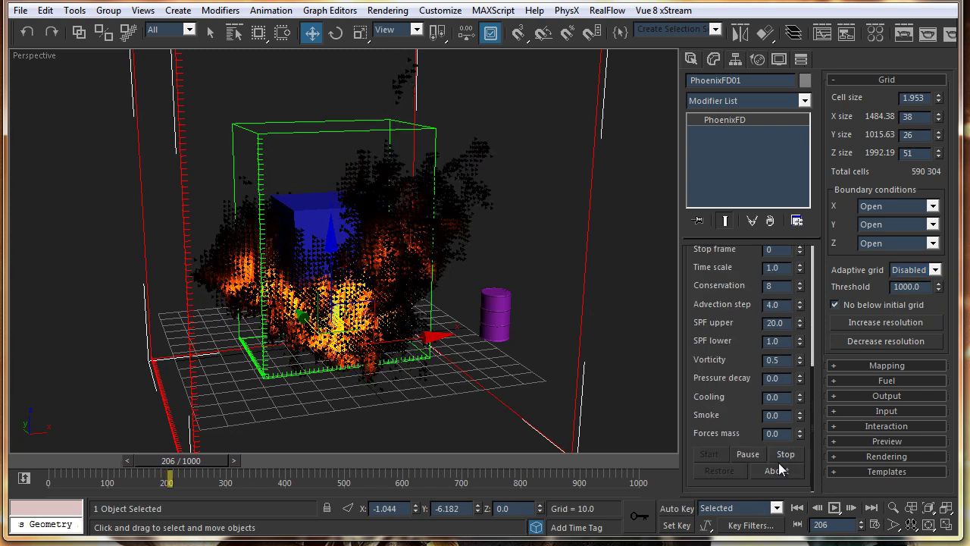
Step: Restart the simulation and widen the grid to 42 × 31 × 51 cells
{"action": "left_click", "coordinate": [710, 455]}
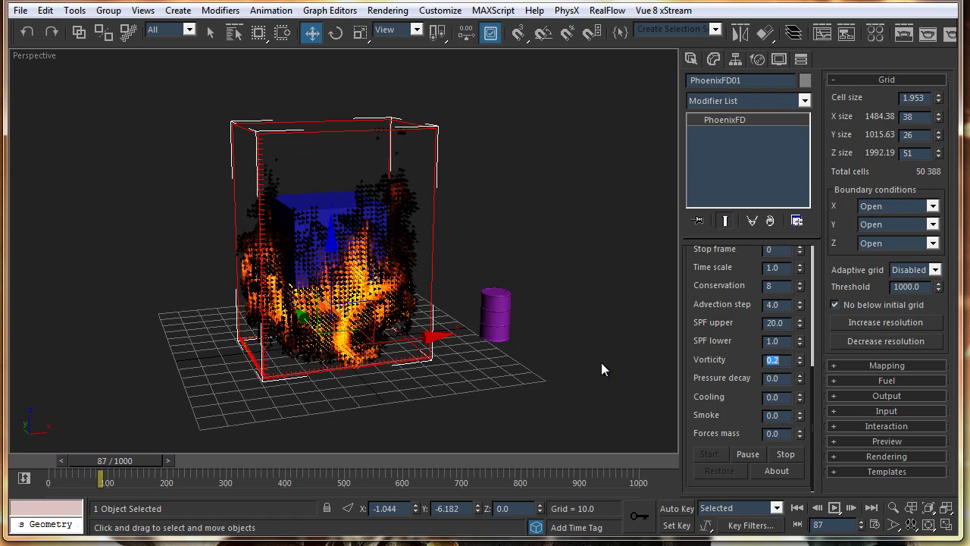
{"action": "middle_click_drag", "start_coordinate": [403, 331], "coordinate": [428, 319], "text": "alt"}
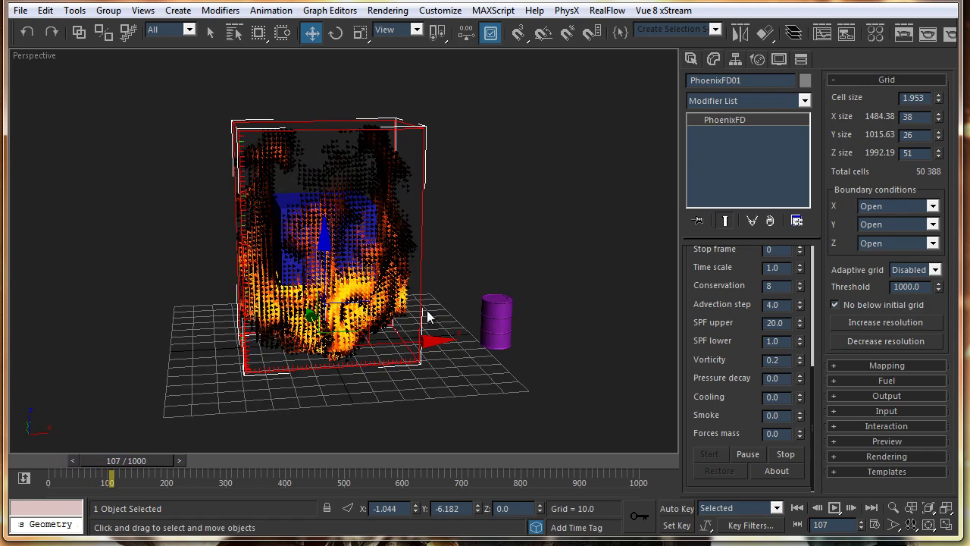
{"action": "left_click_drag", "start_coordinate": [936, 119], "coordinate": [937, 114]}
{"action": "left_click", "coordinate": [935, 133]}
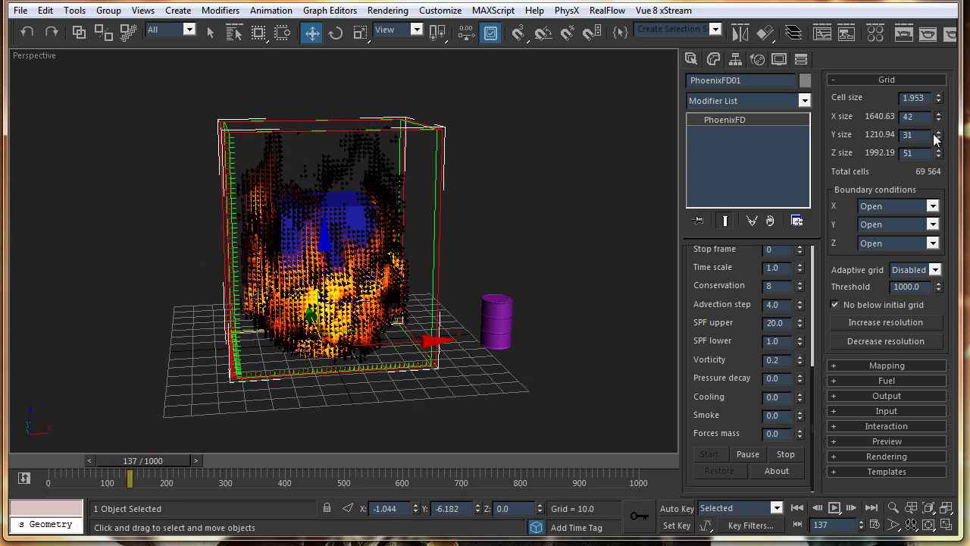
{"action": "left_click_drag", "start_coordinate": [938, 153], "coordinate": [938, 133]}
Step: Lower PhoenixSource01's Discharge to 60
{"action": "left_click", "coordinate": [497, 314]}
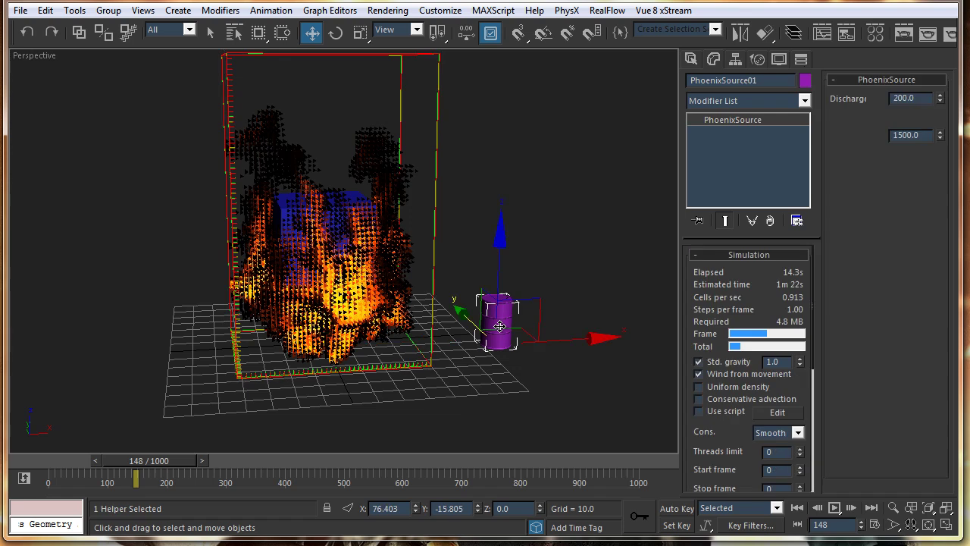
{"action": "double_click", "coordinate": [906, 98]}
{"action": "type", "text": "60"}
{"action": "key", "text": "Return"}
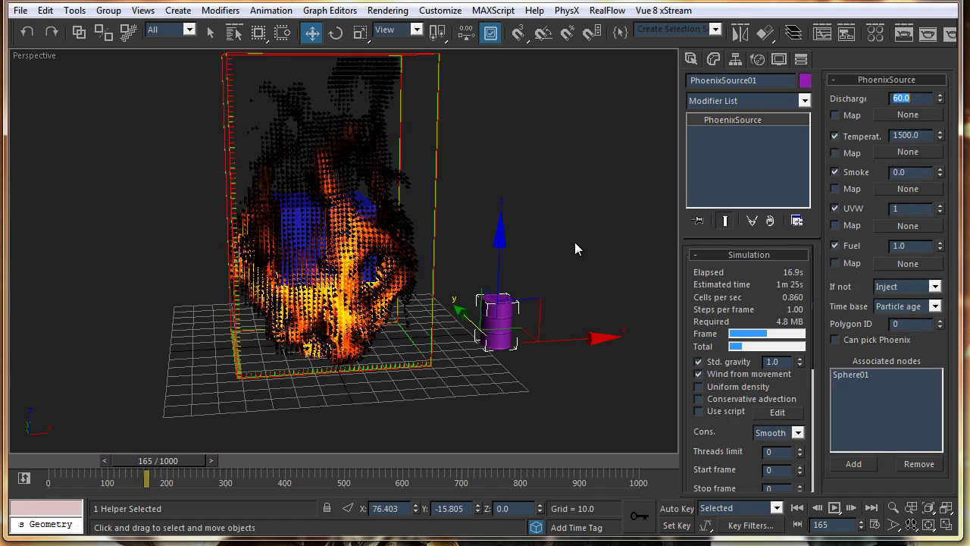
{"action": "mouse_move", "coordinate": [442, 264]}
{"action": "middle_mouse_down"}
{"action": "mouse_move", "coordinate": [441, 282]}
{"action": "mouse_move", "coordinate": [439, 256]}
{"action": "middle_mouse_up"}
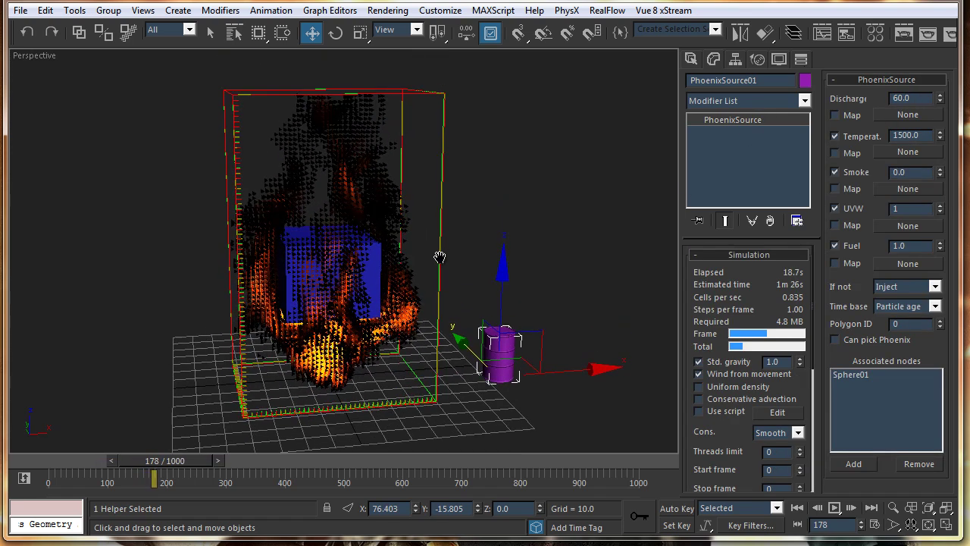
{"action": "left_click", "coordinate": [489, 216]}
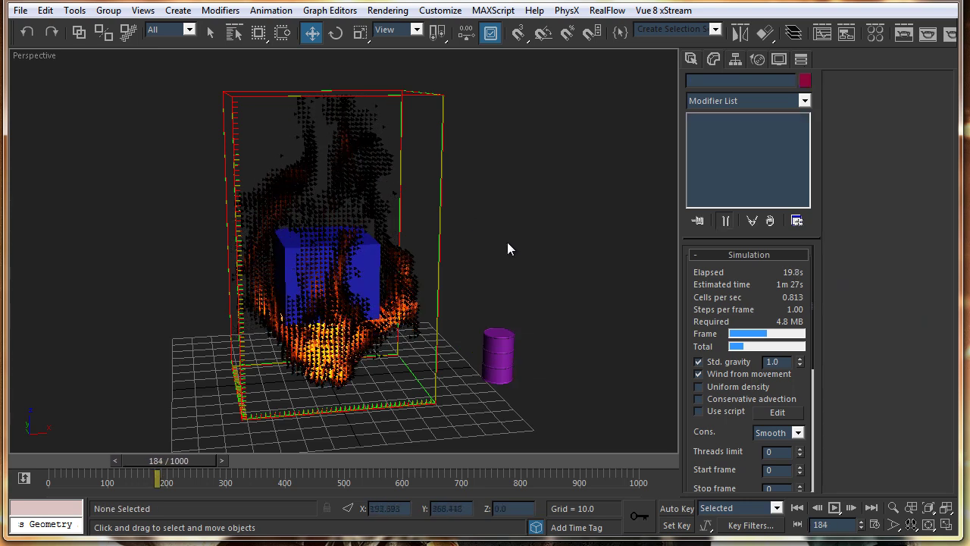
Step: Create a Wind force left of the fire container and tilt it toward the flames
{"action": "left_click", "coordinate": [690, 59]}
{"action": "left_click", "coordinate": [788, 83]}
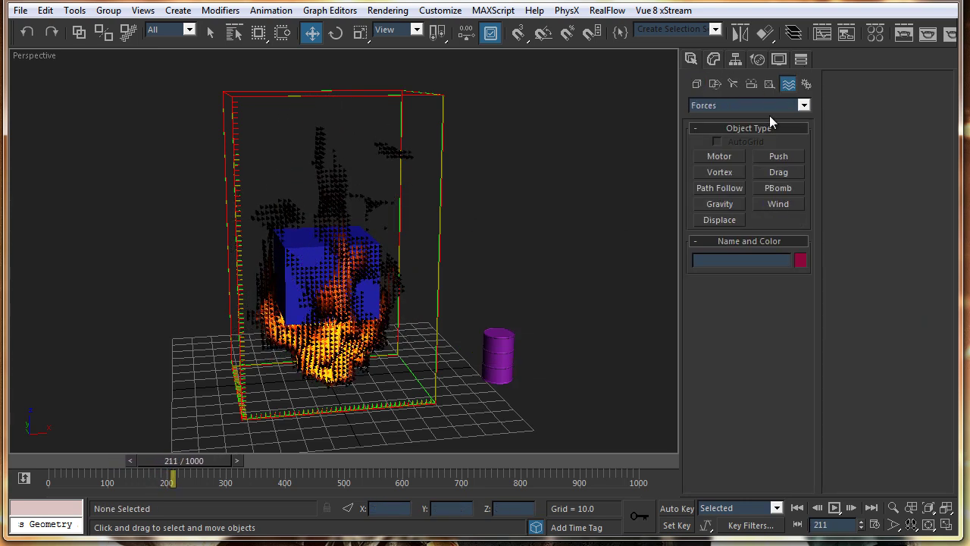
{"action": "left_click", "coordinate": [767, 206]}
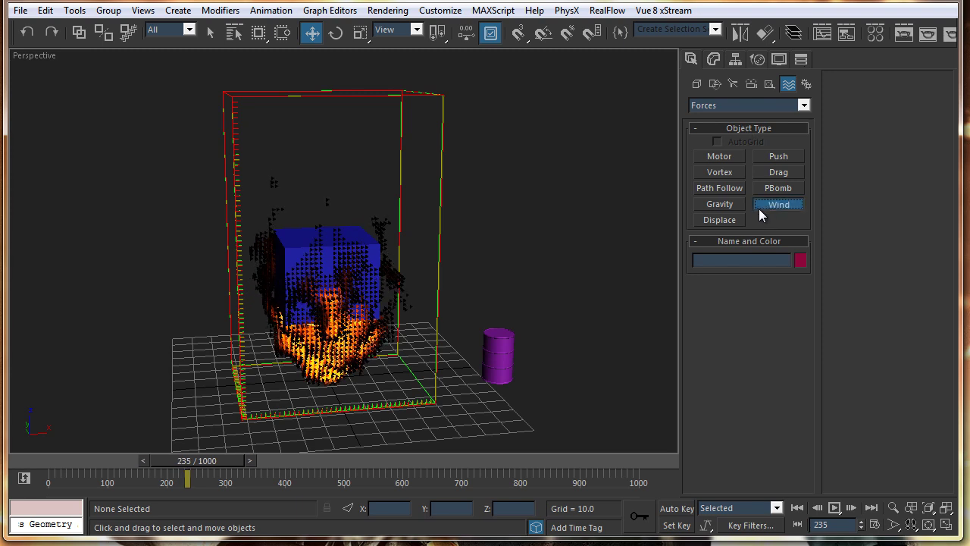
{"action": "left_click_drag", "start_coordinate": [119, 386], "coordinate": [156, 404]}
{"action": "key", "text": "e"}
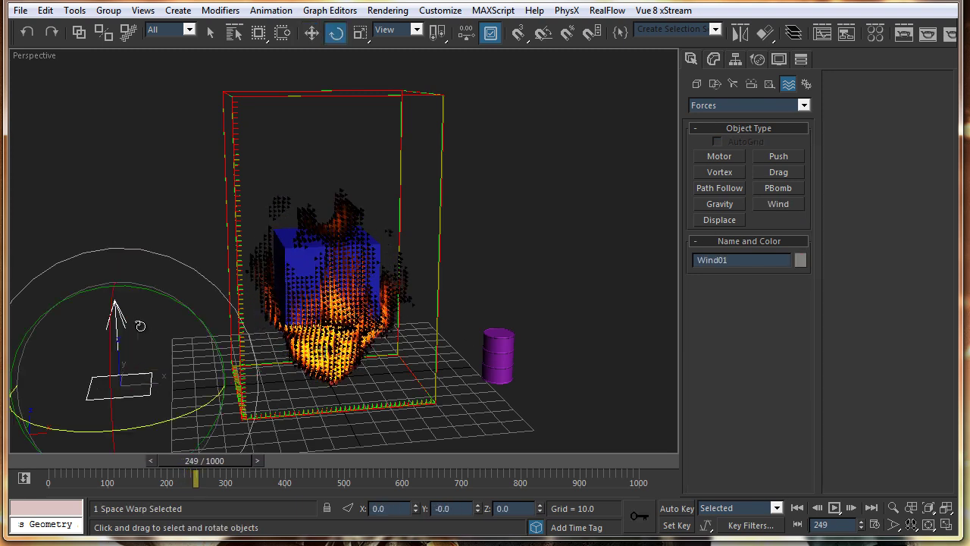
{"action": "left_click_drag", "start_coordinate": [140, 326], "coordinate": [241, 350]}
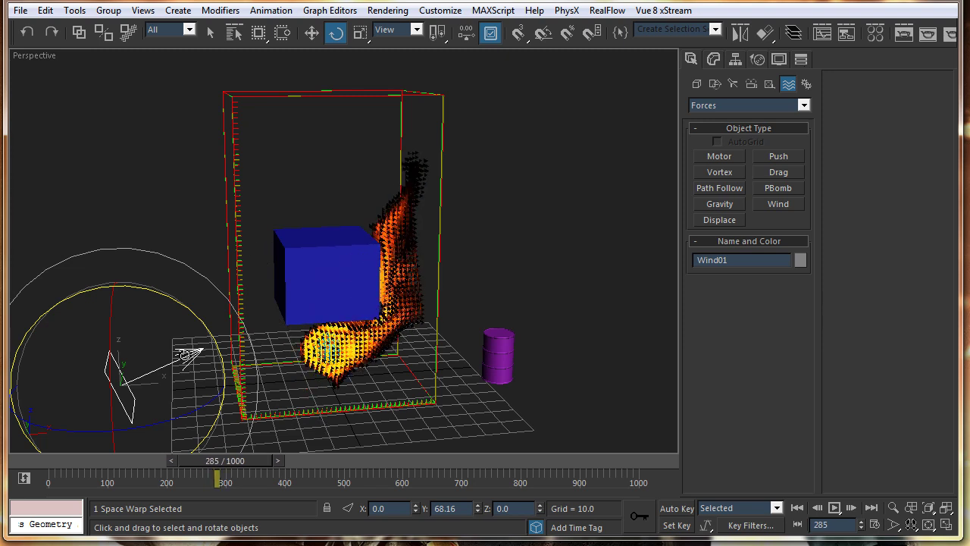
{"action": "mouse_move", "coordinate": [117, 286]}
{"action": "left_mouse_down"}
{"action": "mouse_move", "coordinate": [106, 254]}
{"action": "mouse_move", "coordinate": [115, 281]}
{"action": "left_mouse_up"}
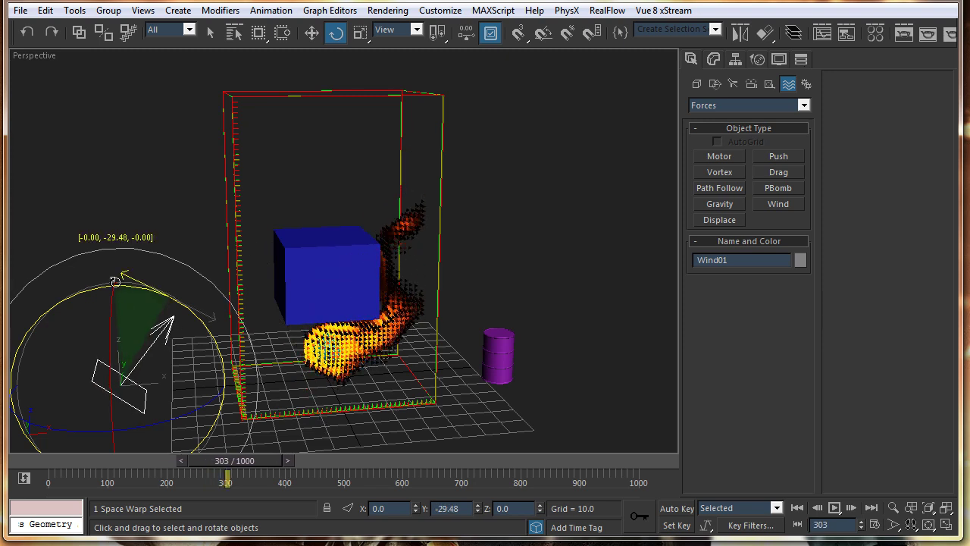
Step: Weaken the wind strength to about 0.46 and raise turbulence to 3.485, adjusting frequency and scale
{"action": "left_click", "coordinate": [713, 59]}
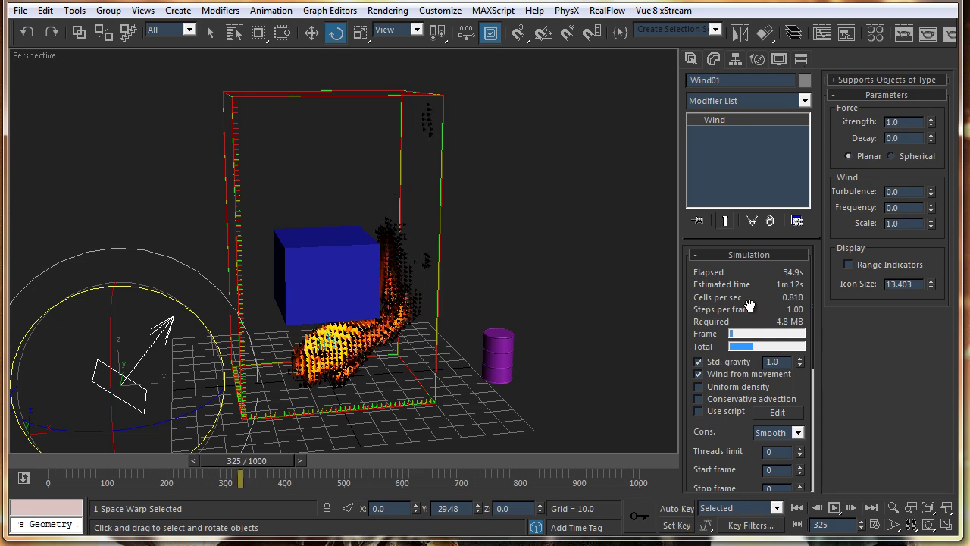
{"action": "left_click_drag", "start_coordinate": [930, 122], "coordinate": [901, 85]}
{"action": "left_click_drag", "start_coordinate": [931, 207], "coordinate": [911, 122]}
{"action": "left_click_drag", "start_coordinate": [931, 223], "coordinate": [936, 262]}
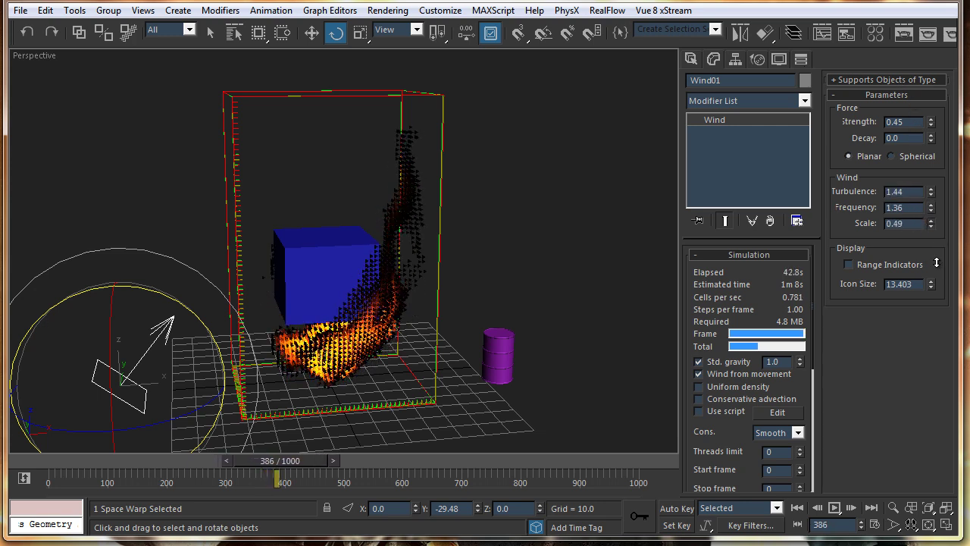
{"action": "left_click_drag", "start_coordinate": [931, 191], "coordinate": [913, 128]}
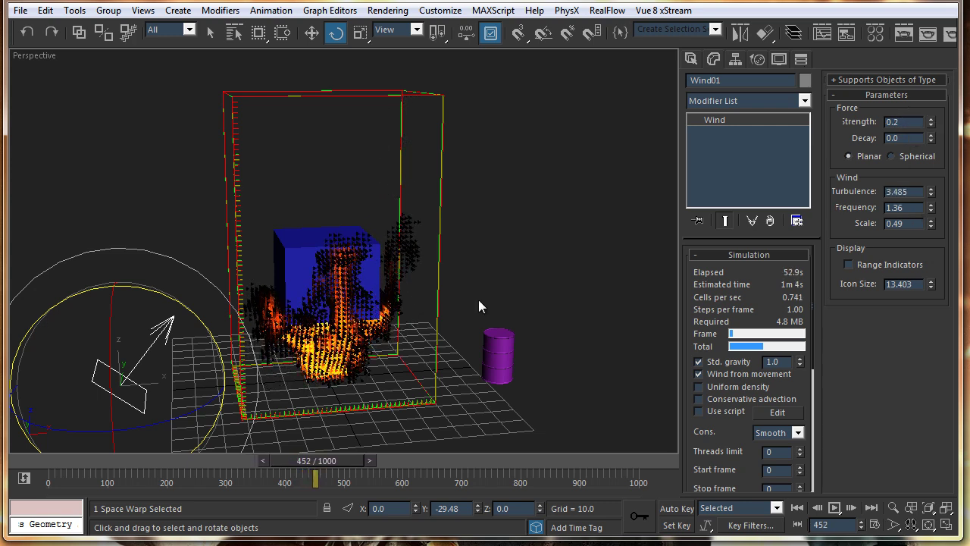
Step: Adjust the wind direction slightly, stop the simulation, and select the fire grid
{"action": "left_click_drag", "start_coordinate": [219, 356], "coordinate": [176, 295]}
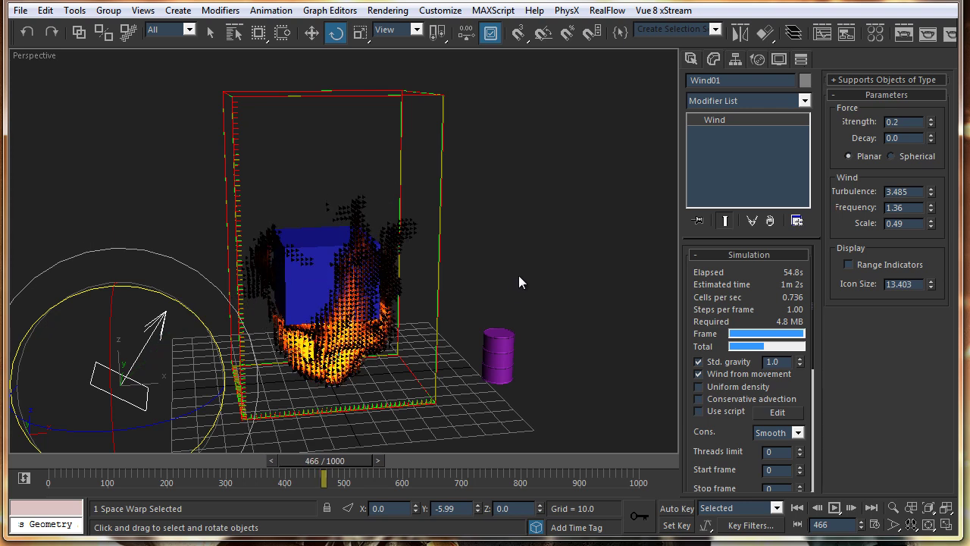
{"action": "left_click", "coordinate": [519, 302]}
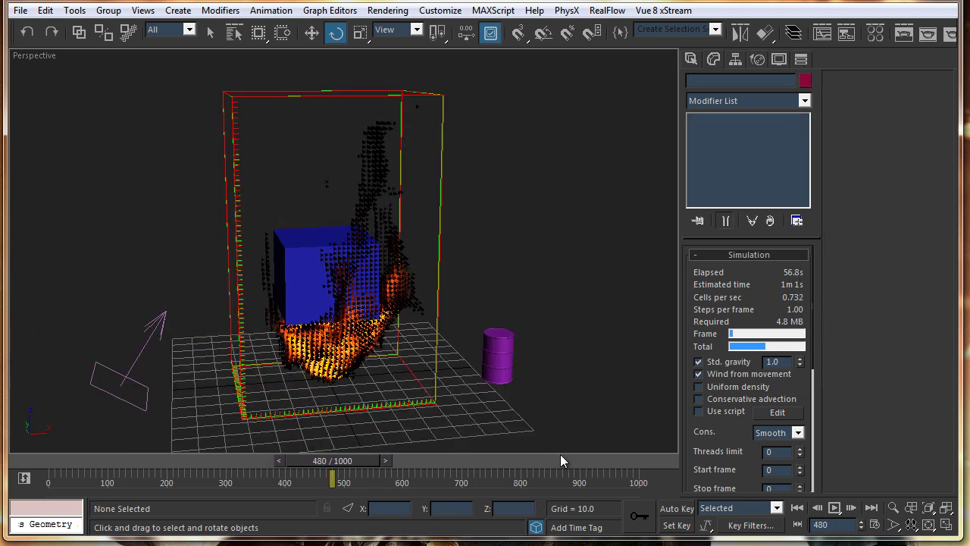
{"action": "scroll", "coordinate": [728, 379], "scroll_direction": "down", "scroll_amount": 5}
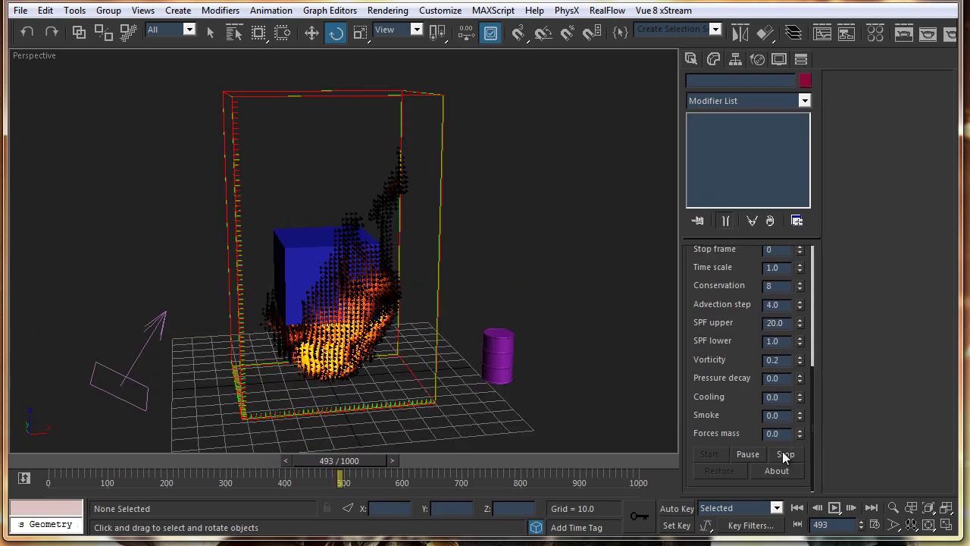
{"action": "left_click", "coordinate": [785, 453]}
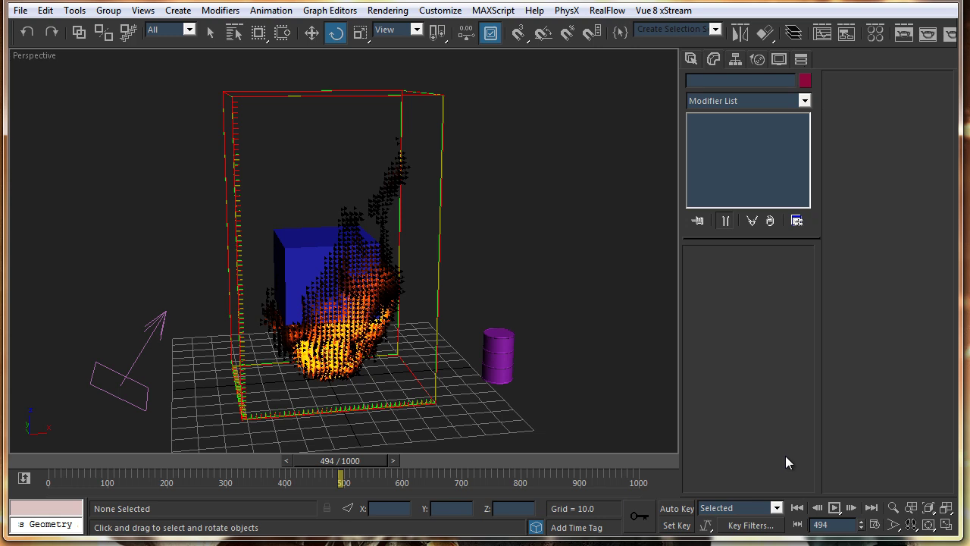
{"action": "left_click", "coordinate": [433, 373]}
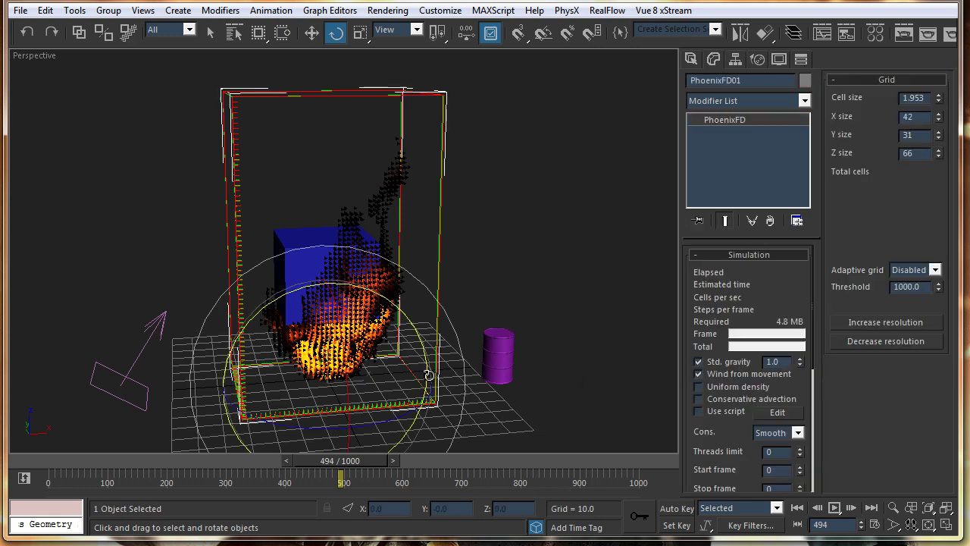
Step: Return to four viewports, nudge Omni01 in the Top view, and render a test frame
{"action": "scroll", "coordinate": [746, 364], "scroll_direction": "down", "scroll_amount": 3}
{"action": "key", "text": "/"}
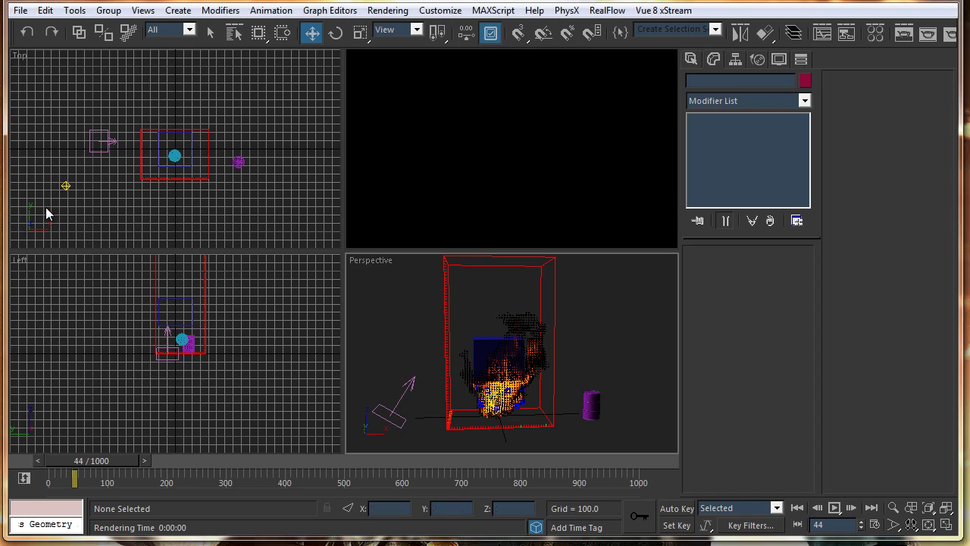
{"action": "left_click", "coordinate": [66, 186]}
{"action": "left_click_drag", "start_coordinate": [94, 148], "coordinate": [119, 196]}
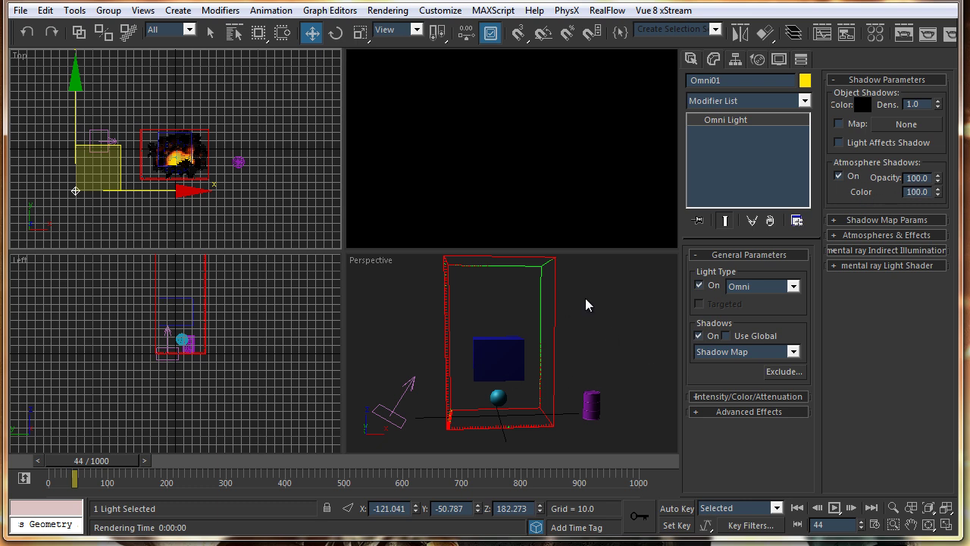
{"action": "left_click", "coordinate": [401, 313]}
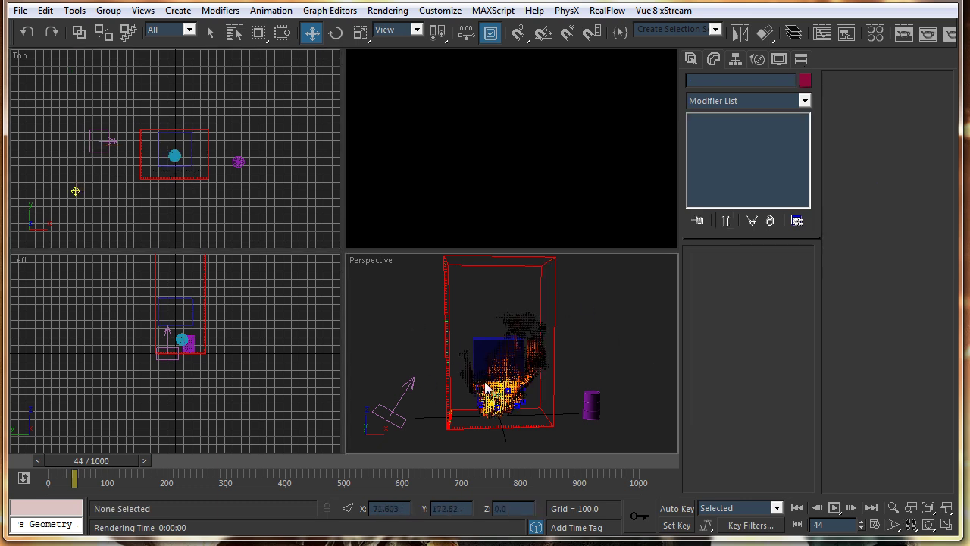
{"action": "left_click", "coordinate": [949, 35]}
{"action": "left_click", "coordinate": [535, 32]}
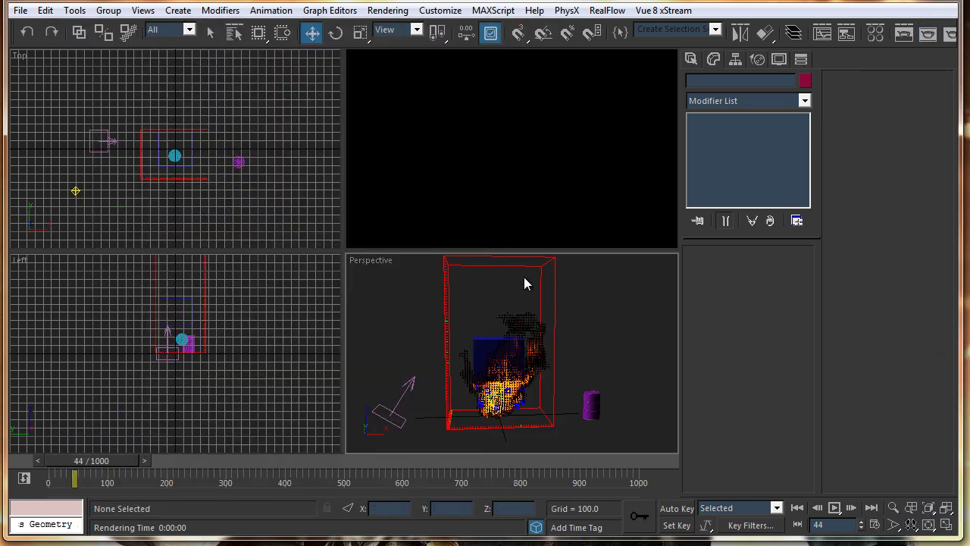
Step: Delete Box01, restart the PhoenixFD01 simulation from frame 0, and select the fire source
{"action": "left_click", "coordinate": [489, 349]}
{"action": "key", "text": "Delete"}
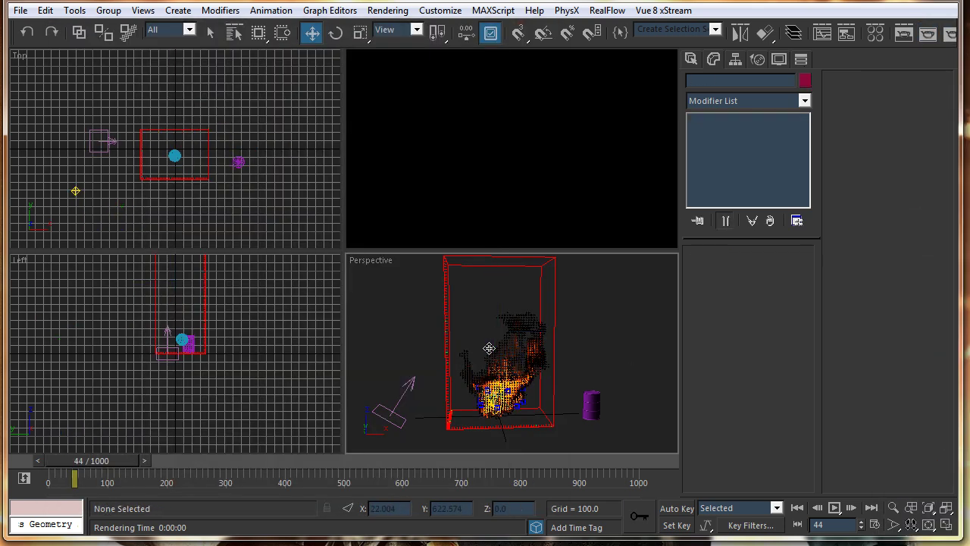
{"action": "left_click", "coordinate": [445, 387]}
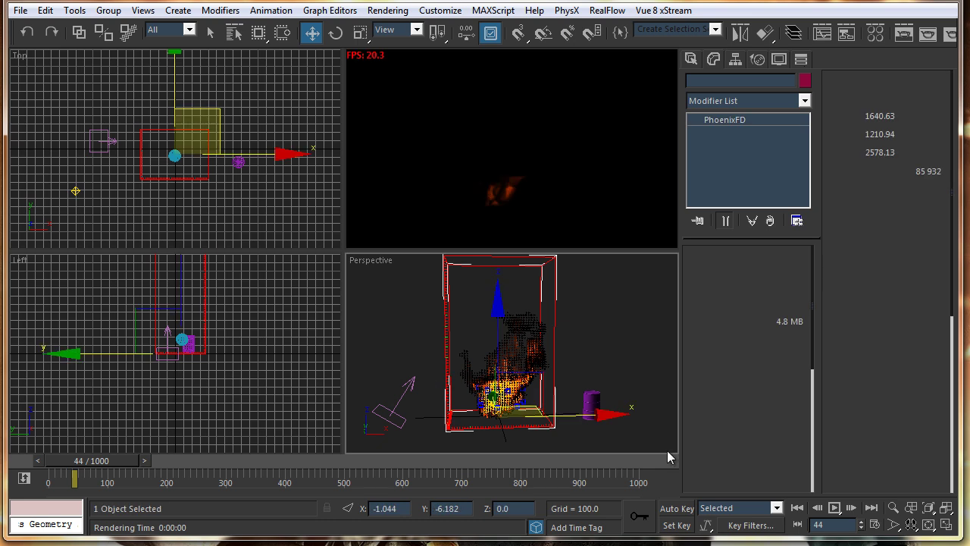
{"action": "left_click_drag", "start_coordinate": [708, 443], "coordinate": [709, 336]}
{"action": "scroll", "coordinate": [709, 336], "scroll_direction": "down", "scroll_amount": 5}
{"action": "left_click", "coordinate": [710, 454]}
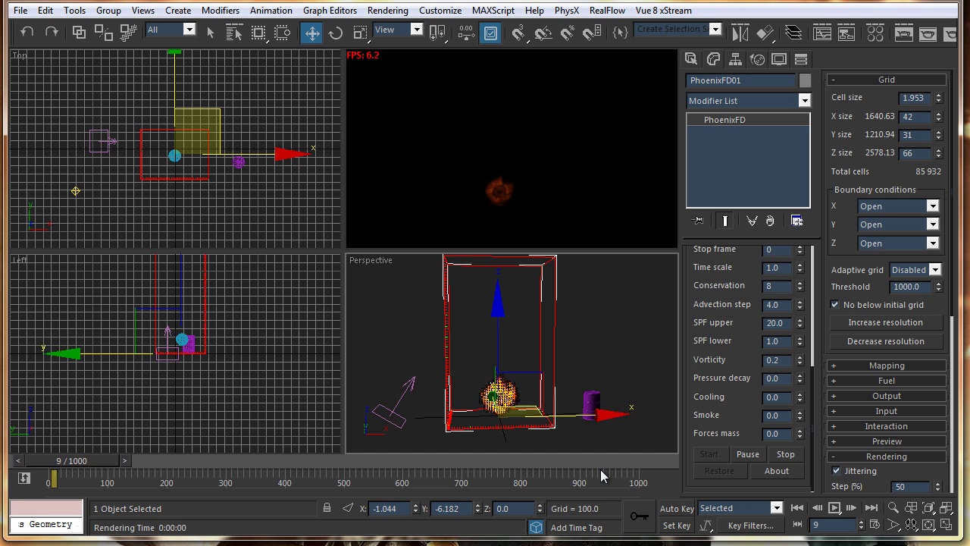
{"action": "left_click", "coordinate": [590, 399]}
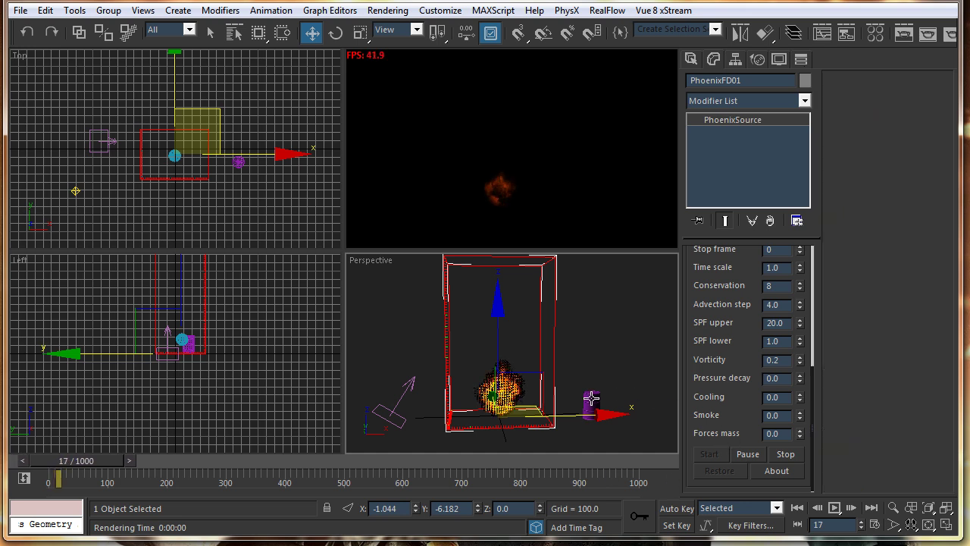
Step: Raise PhoenixSource01's Temperature from 1500 to 2000 and let the flame grow
{"action": "double_click", "coordinate": [931, 133]}
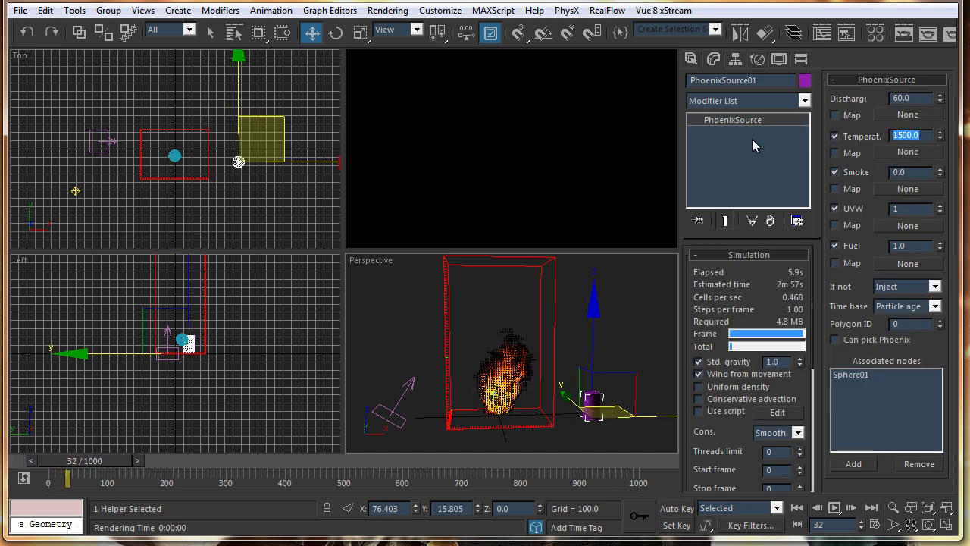
{"action": "type", "text": "2000"}
{"action": "key", "text": "Return"}
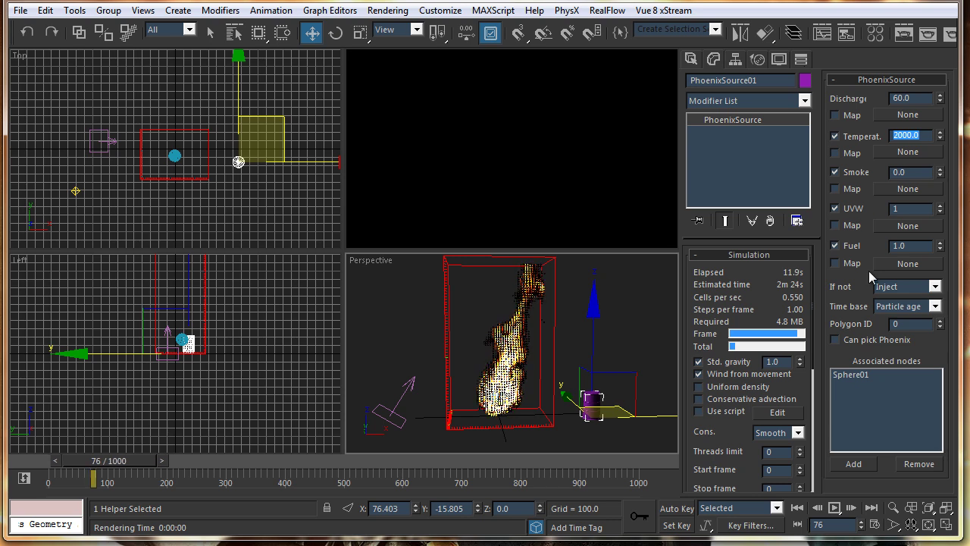
{"action": "scroll", "coordinate": [689, 341], "scroll_direction": "down", "scroll_amount": 6}
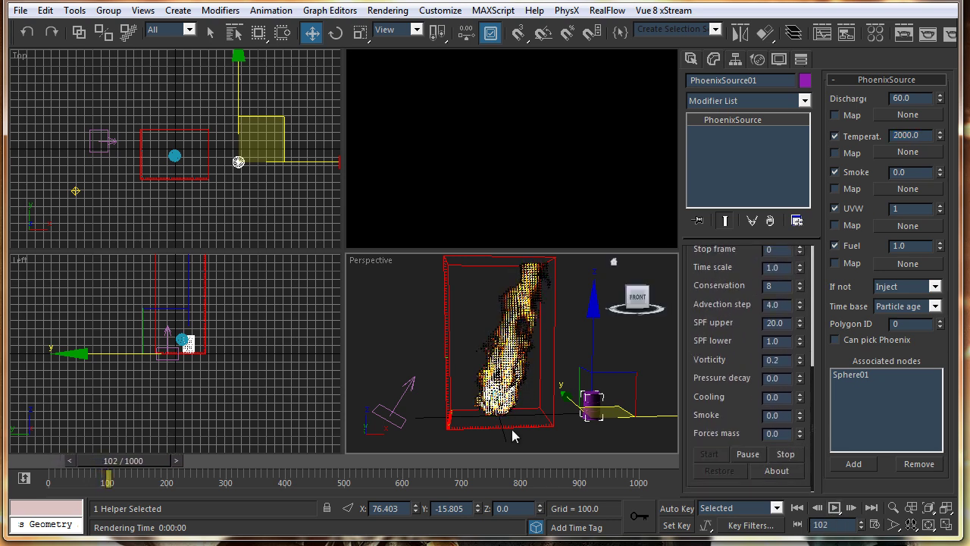
{"action": "middle_click_drag", "start_coordinate": [515, 385], "coordinate": [497, 363], "text": "alt"}
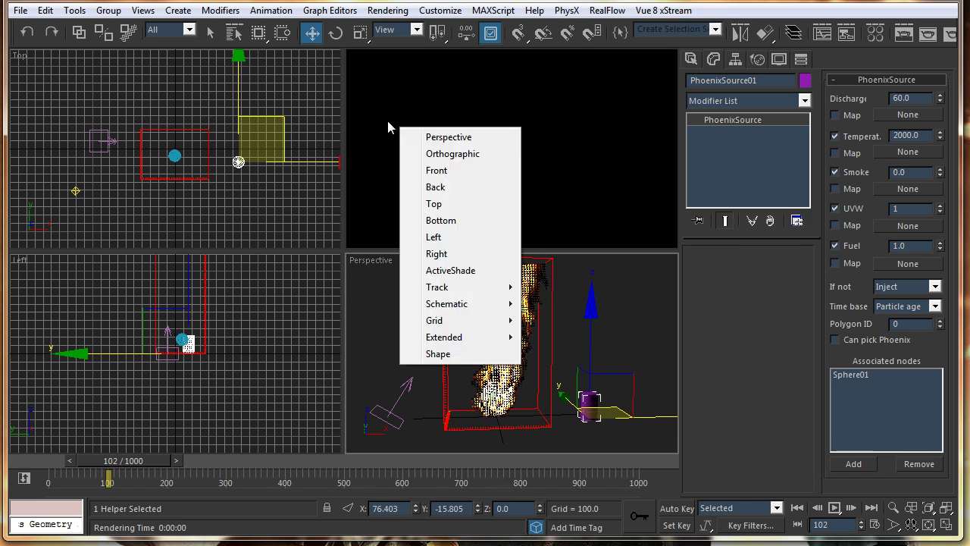
Step: Test-render frame 102 of the taller flame, close the frame window, and select PhoenixFD01
{"action": "key", "text": "v"}
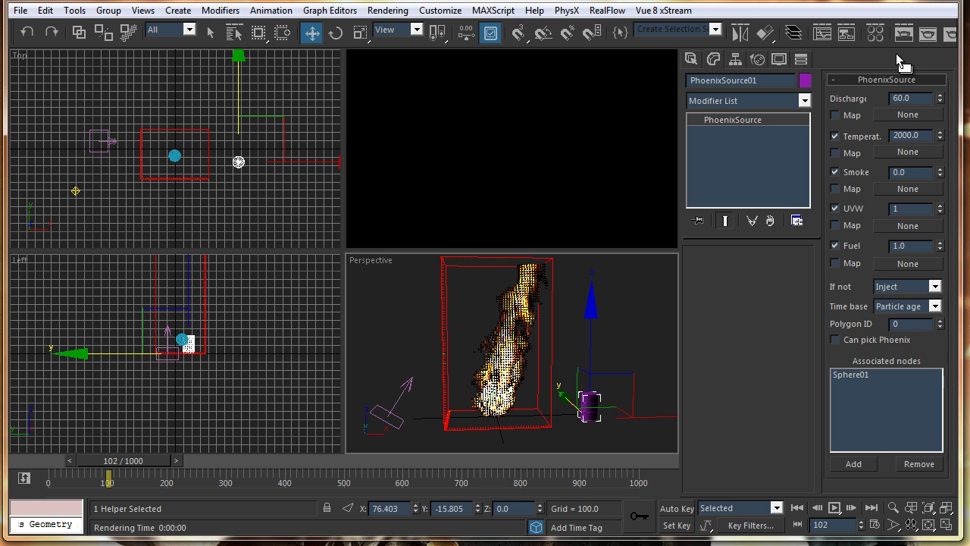
{"action": "left_click", "coordinate": [949, 33]}
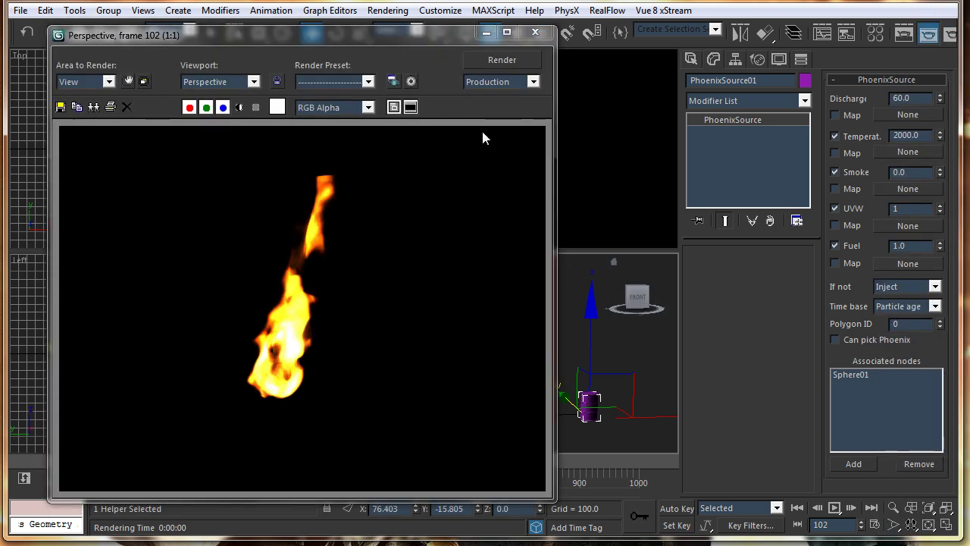
{"action": "left_click", "coordinate": [534, 32]}
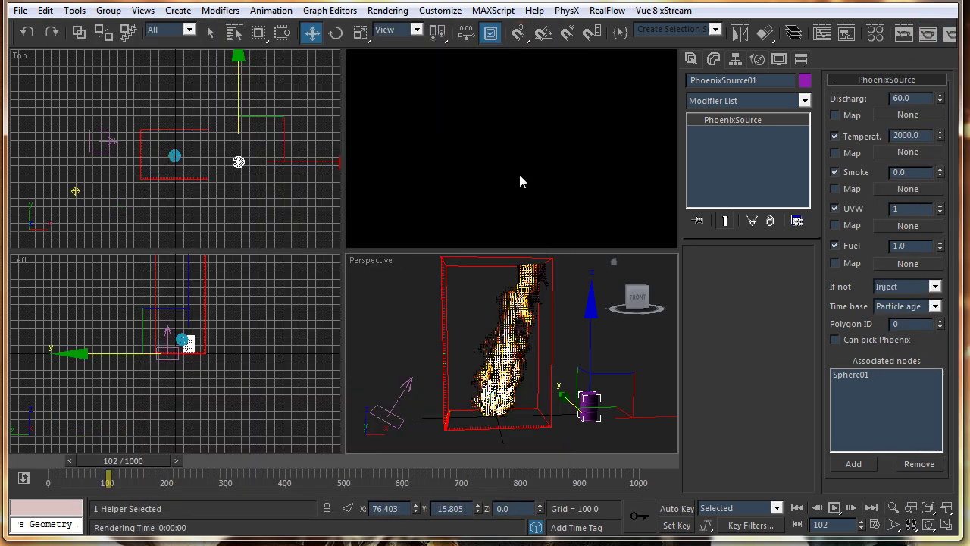
{"action": "left_click", "coordinate": [550, 327]}
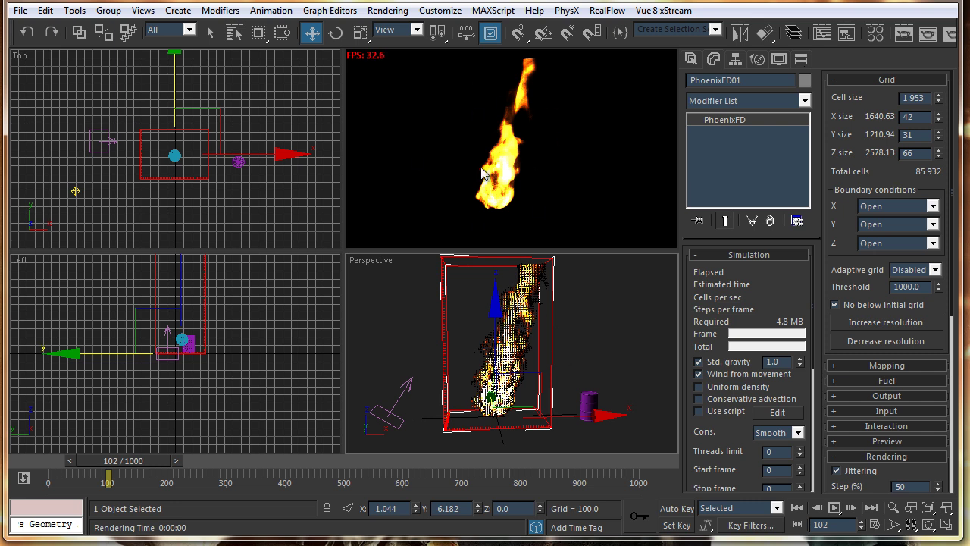
Step: Switch the top-right viewport to PhoenixFD GPU Preview and scroll to the grid's Rendering rollout
{"action": "right_click", "coordinate": [440, 101]}
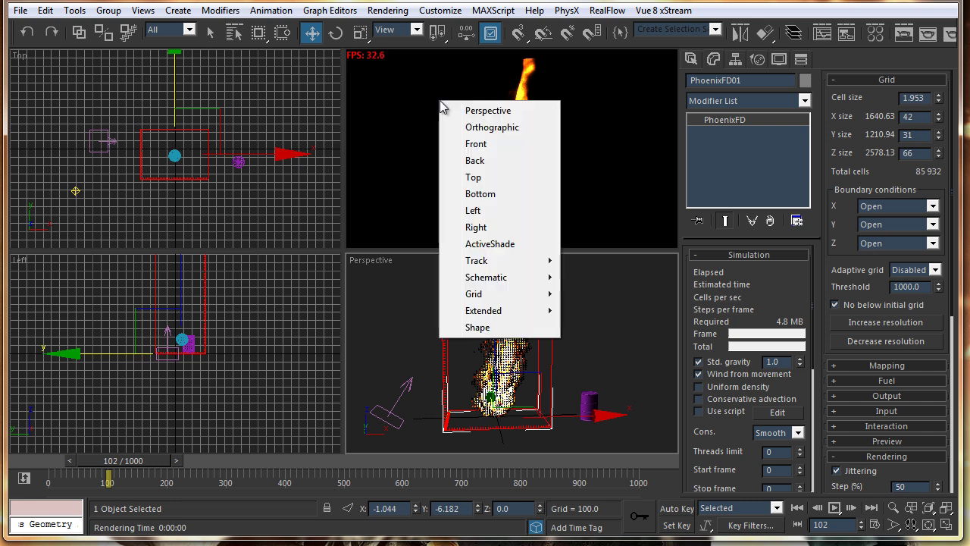
{"action": "left_click", "coordinate": [485, 108]}
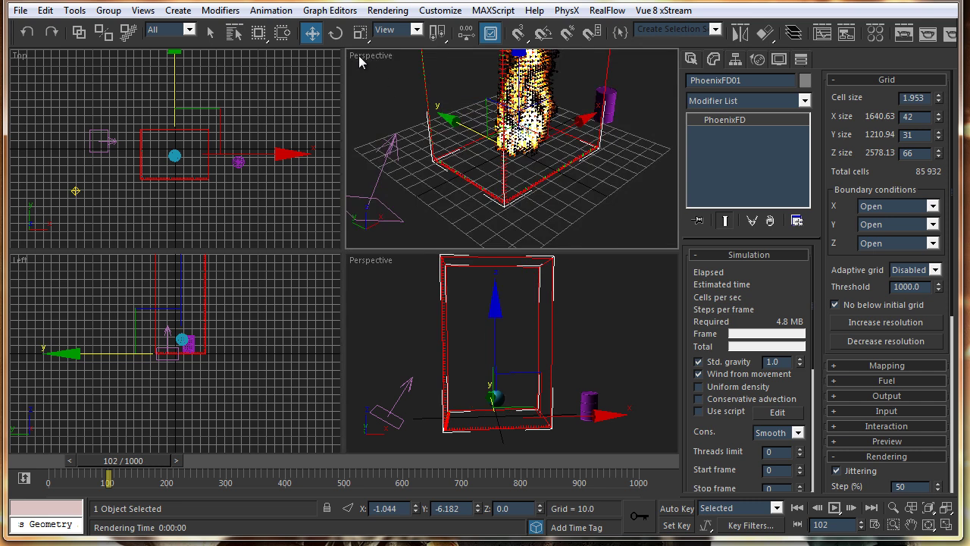
{"action": "left_click", "coordinate": [364, 61]}
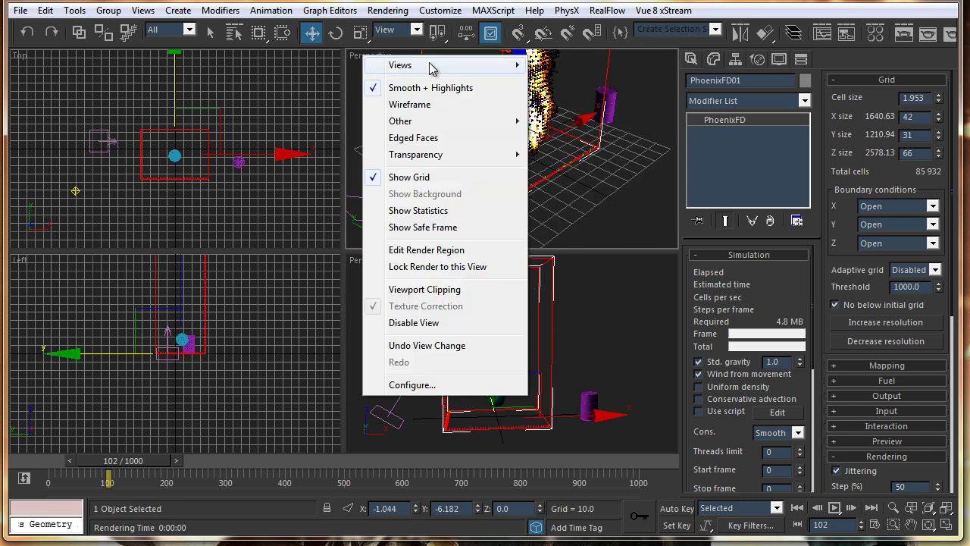
{"action": "mouse_move", "coordinate": [431, 70]}
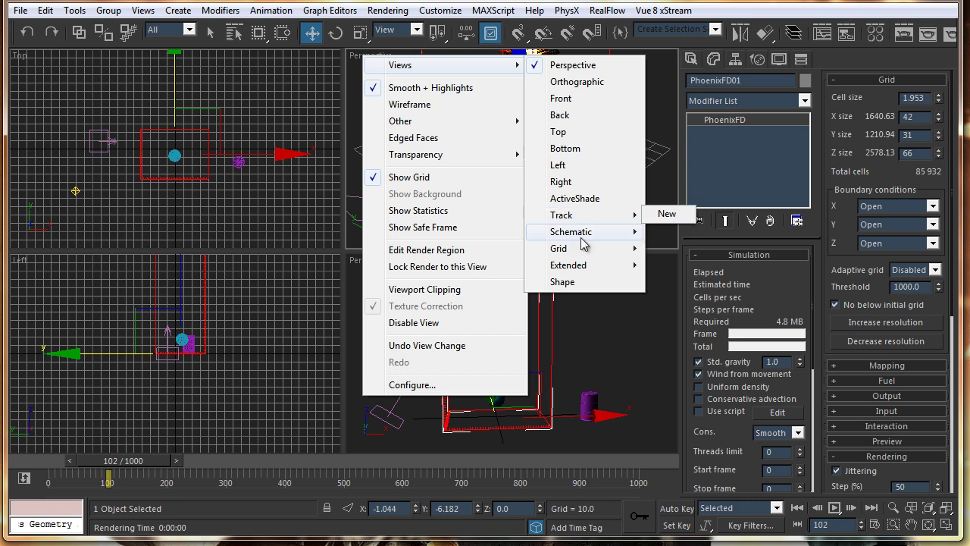
{"action": "mouse_move", "coordinate": [584, 274]}
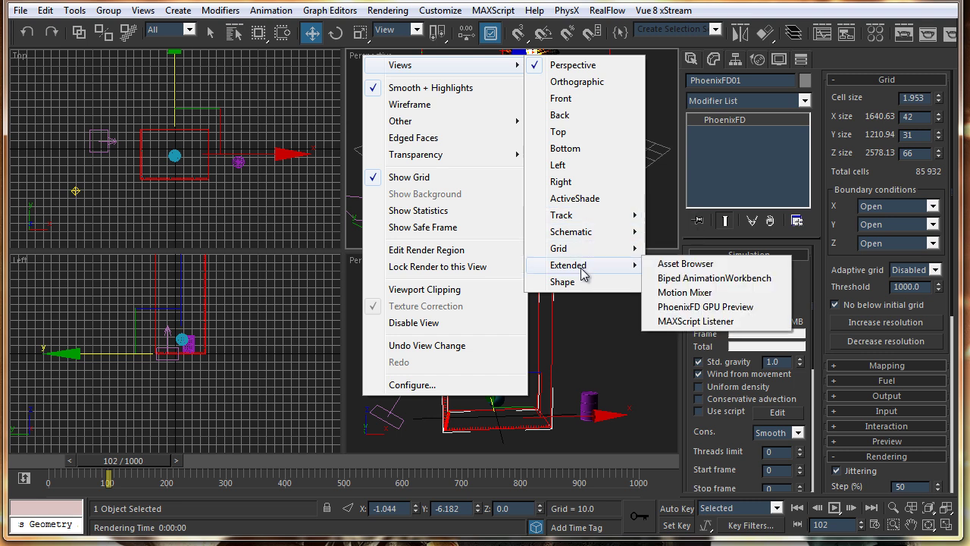
{"action": "left_click", "coordinate": [670, 307]}
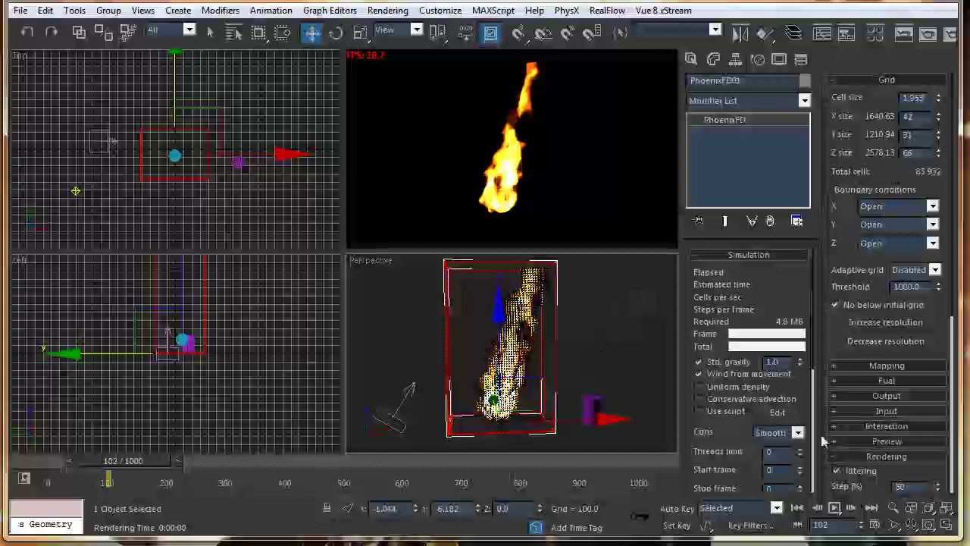
{"action": "left_click_drag", "start_coordinate": [828, 342], "coordinate": [823, 44]}
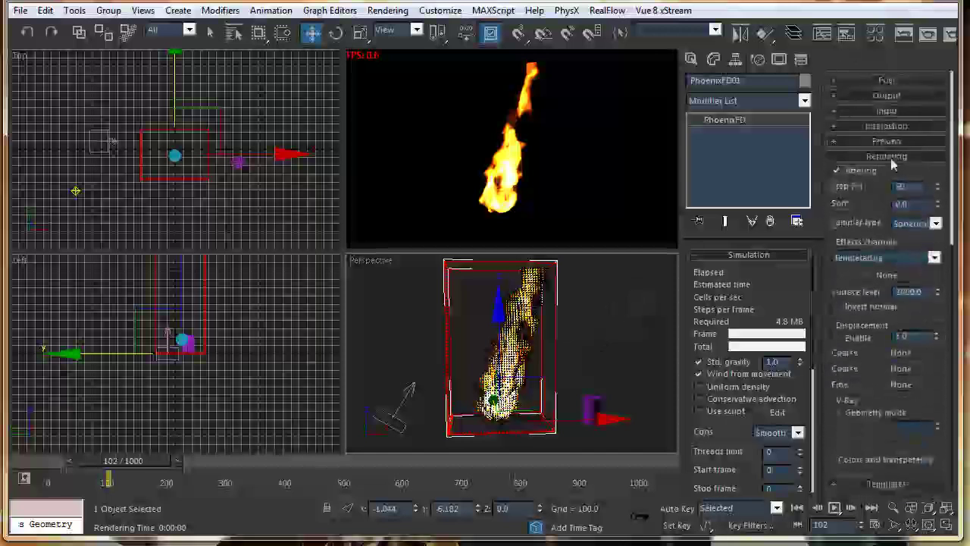
Step: Open the PhoenixFD Render parameters and look through the Transparency, Emission and Diffuse rollouts
{"action": "left_click", "coordinate": [872, 460]}
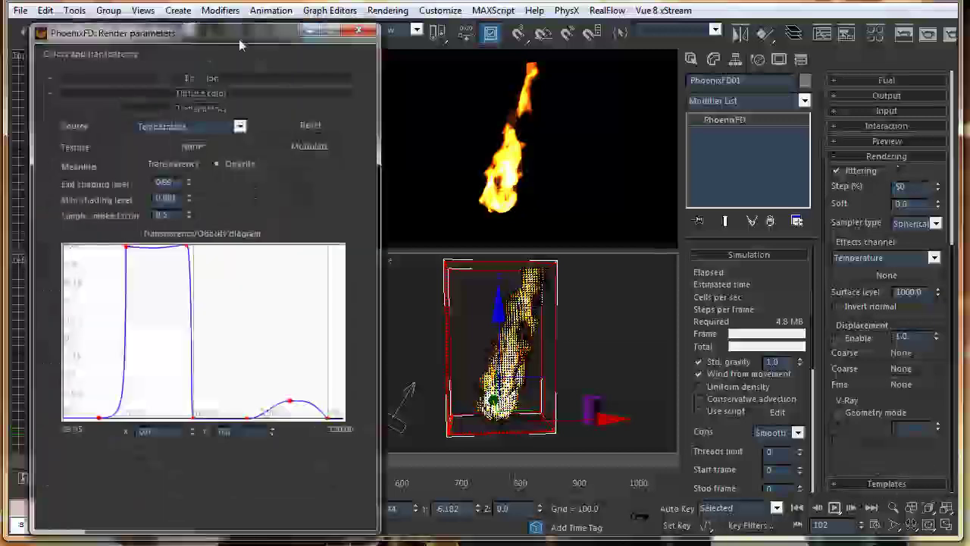
{"action": "left_click_drag", "start_coordinate": [239, 39], "coordinate": [259, 33]}
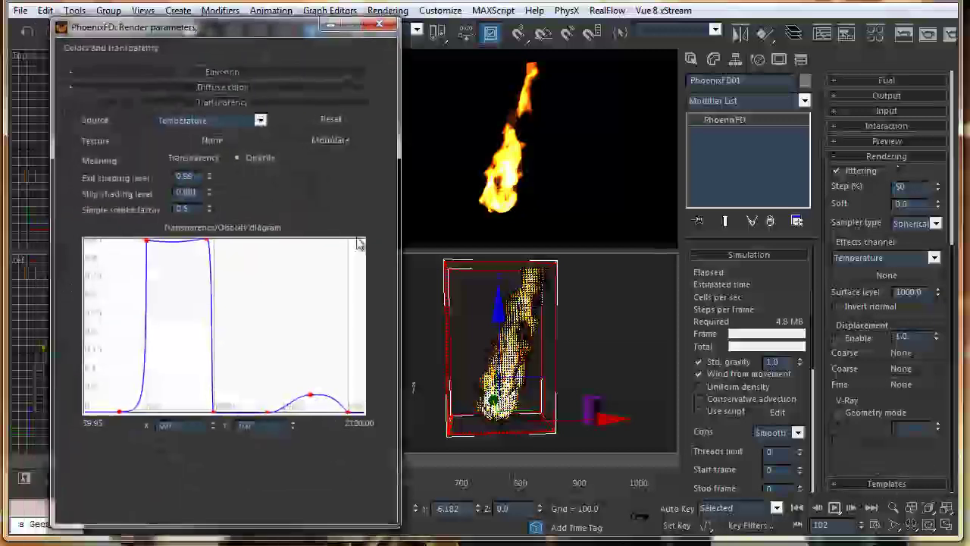
{"action": "left_click", "coordinate": [237, 105]}
{"action": "left_click", "coordinate": [232, 72]}
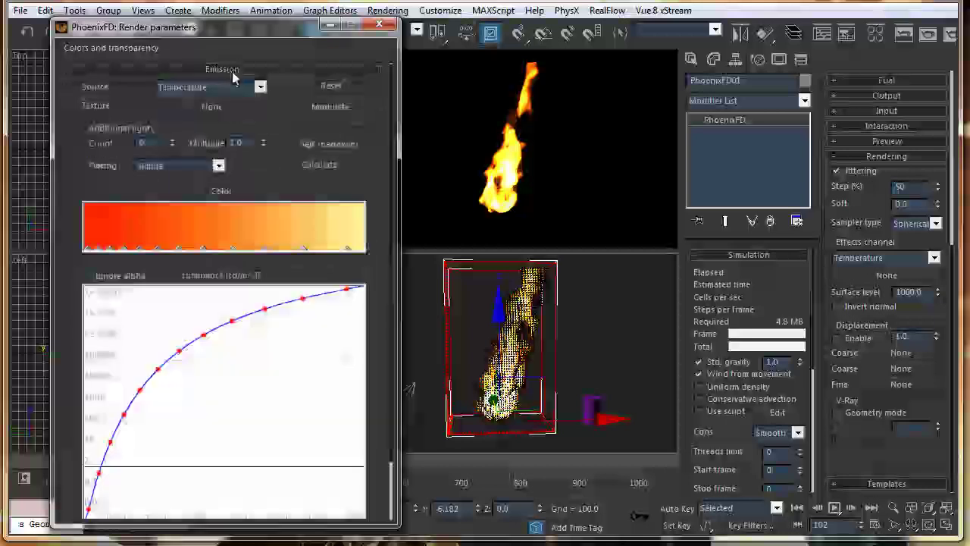
{"action": "left_click", "coordinate": [233, 70]}
{"action": "left_click", "coordinate": [233, 87]}
{"action": "left_click", "coordinate": [233, 88]}
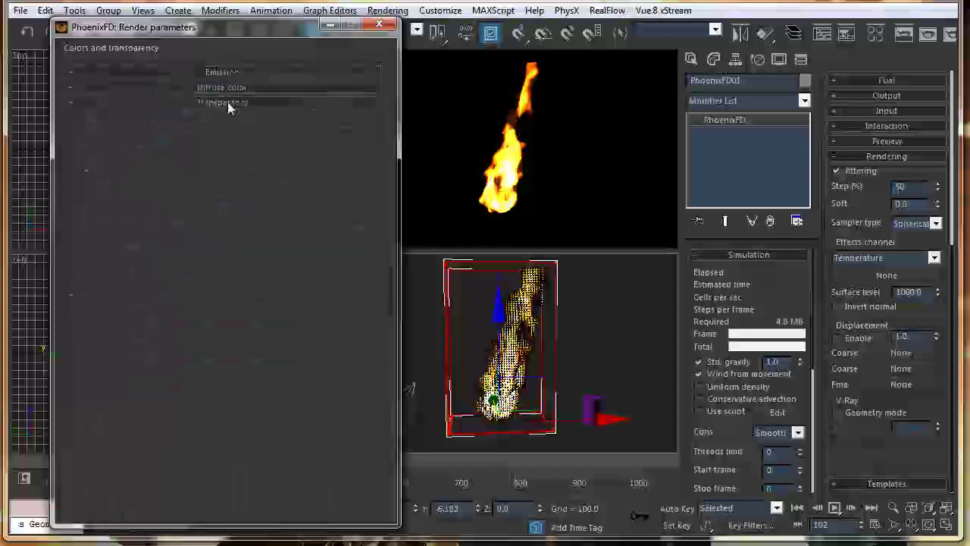
{"action": "left_click", "coordinate": [227, 102]}
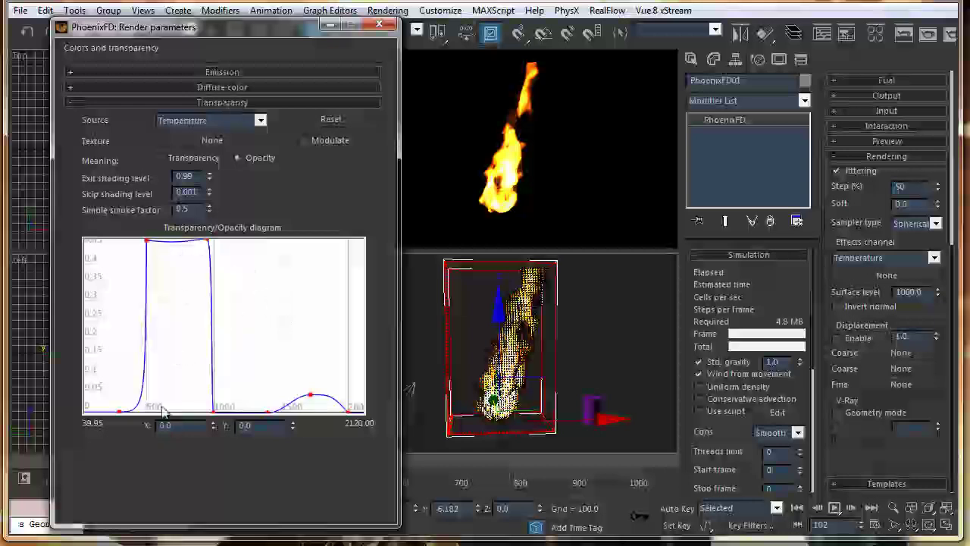
{"action": "middle_click_drag", "start_coordinate": [245, 372], "coordinate": [147, 400]}
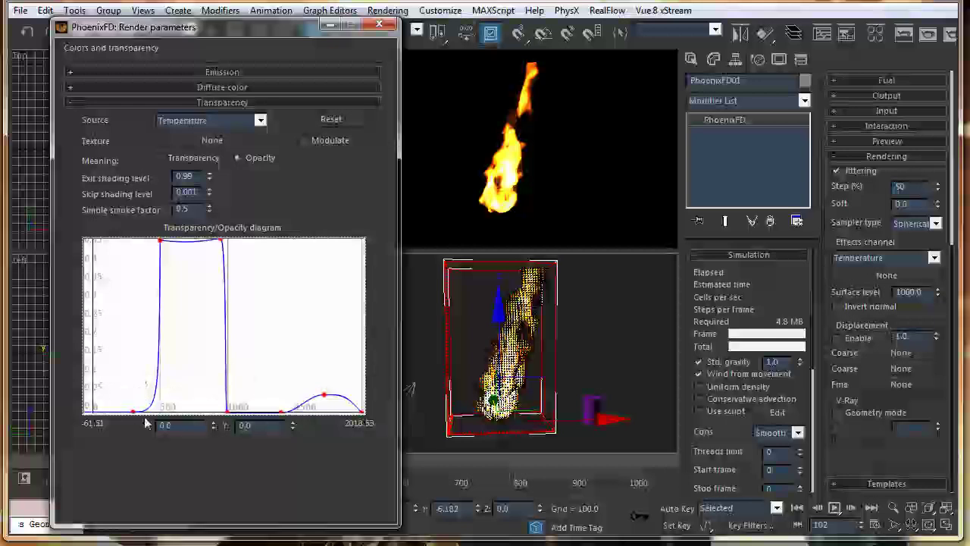
{"action": "left_click", "coordinate": [133, 101]}
Step: In Emission, select all luminance curve points and shift them down, then slightly up
{"action": "left_click", "coordinate": [154, 73]}
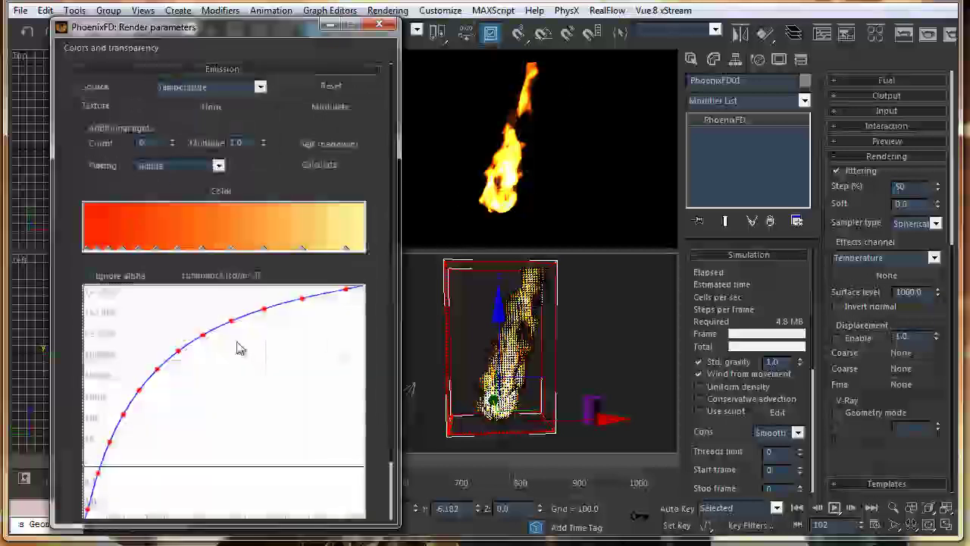
{"action": "scroll", "coordinate": [238, 346], "scroll_direction": "down", "scroll_amount": 5}
{"action": "left_click_drag", "start_coordinate": [339, 301], "coordinate": [121, 485]}
{"action": "left_click_drag", "start_coordinate": [167, 438], "coordinate": [164, 445]}
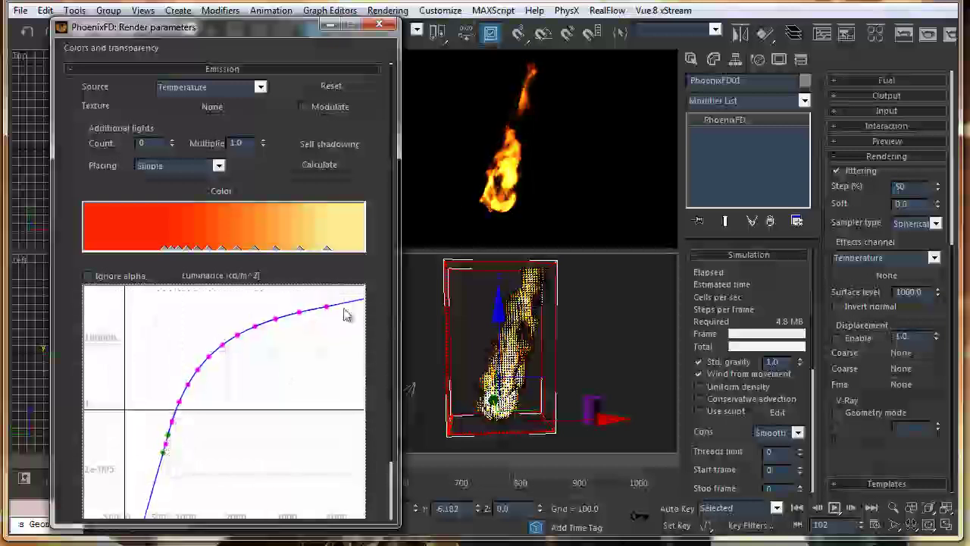
{"action": "left_click_drag", "start_coordinate": [331, 309], "coordinate": [327, 298]}
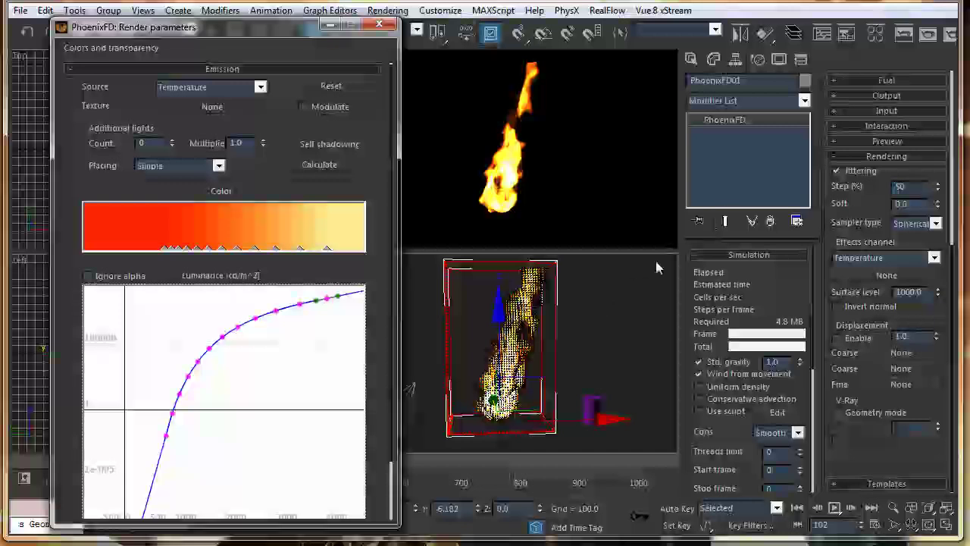
Step: Render the flame, move the frame aside, and use 15 additional emission lights with Self shadowing
{"action": "left_click", "coordinate": [932, 32]}
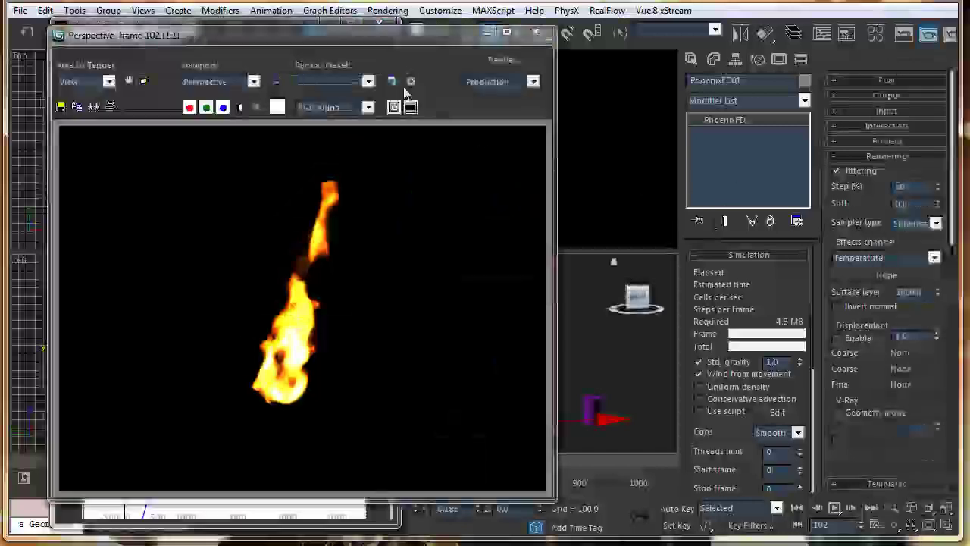
{"action": "left_click_drag", "start_coordinate": [348, 46], "coordinate": [770, 40]}
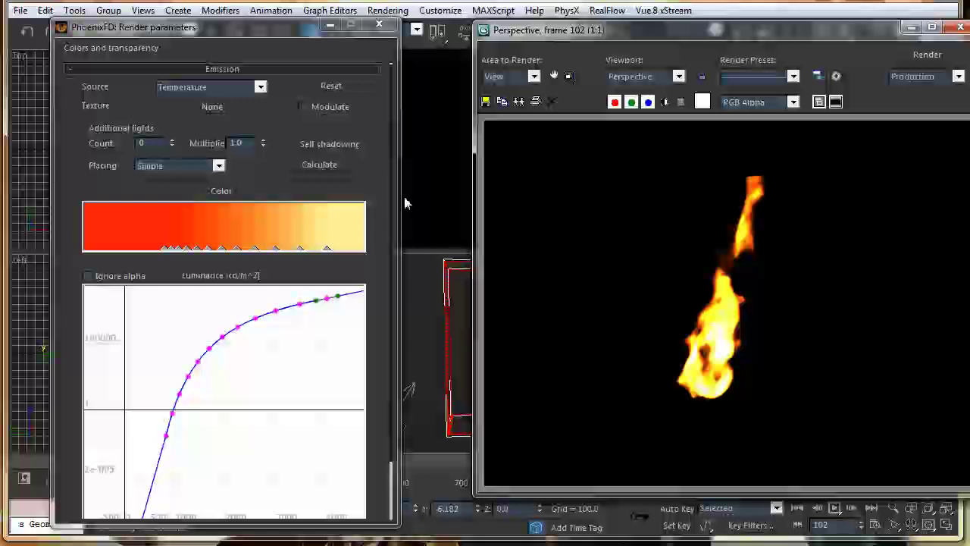
{"action": "left_click", "coordinate": [328, 147]}
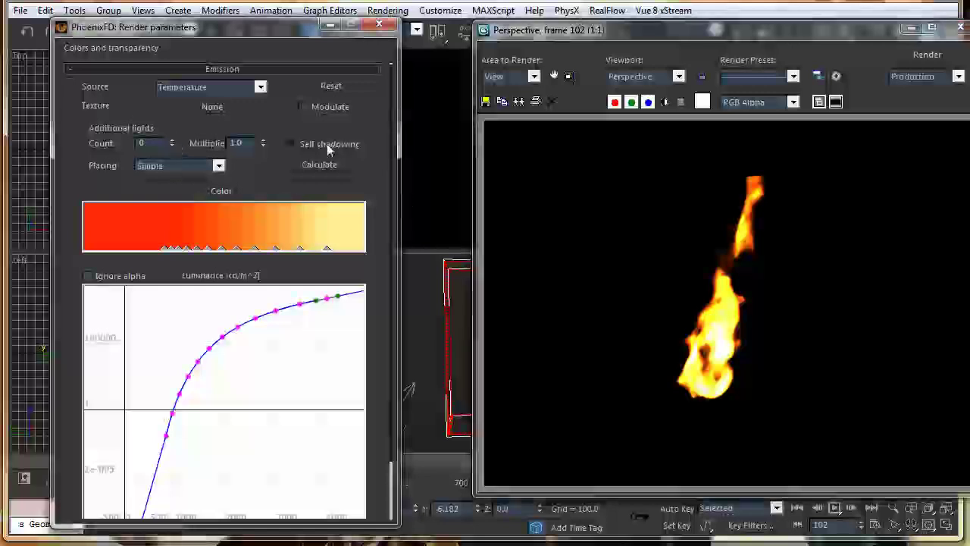
Step: Set diffuse colour Source to Temperature and Scattering correction to 0.5, re-rendering after each
{"action": "left_click", "coordinate": [254, 69]}
{"action": "left_click", "coordinate": [249, 89]}
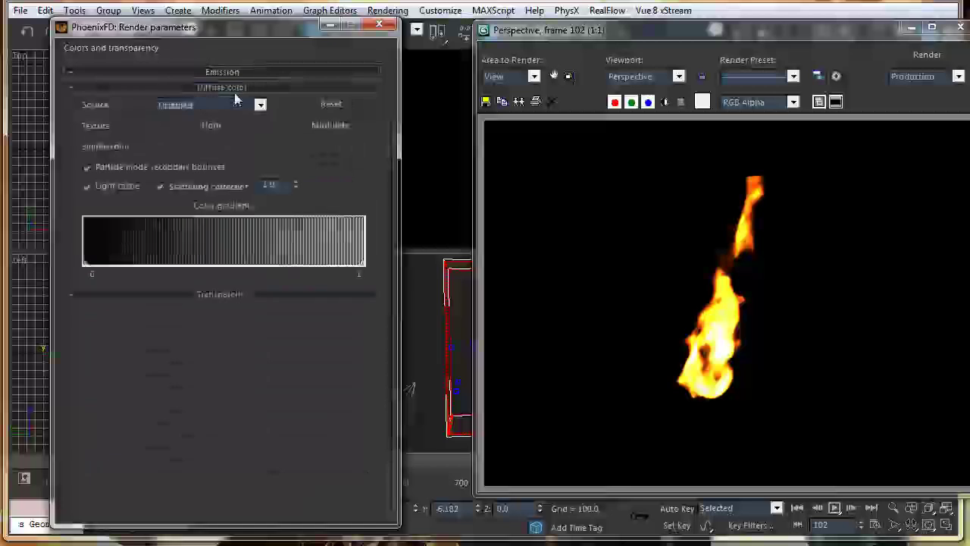
{"action": "left_click", "coordinate": [188, 112]}
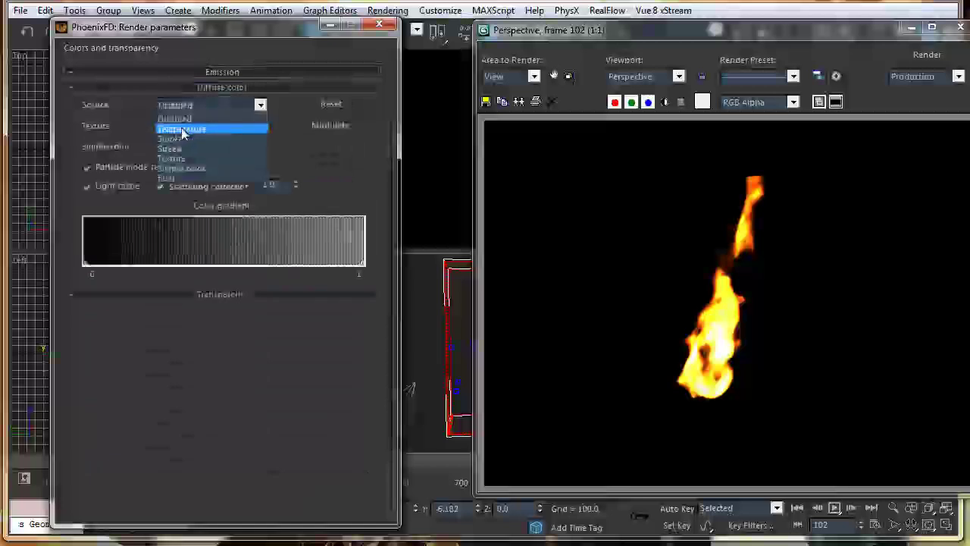
{"action": "left_click", "coordinate": [182, 130]}
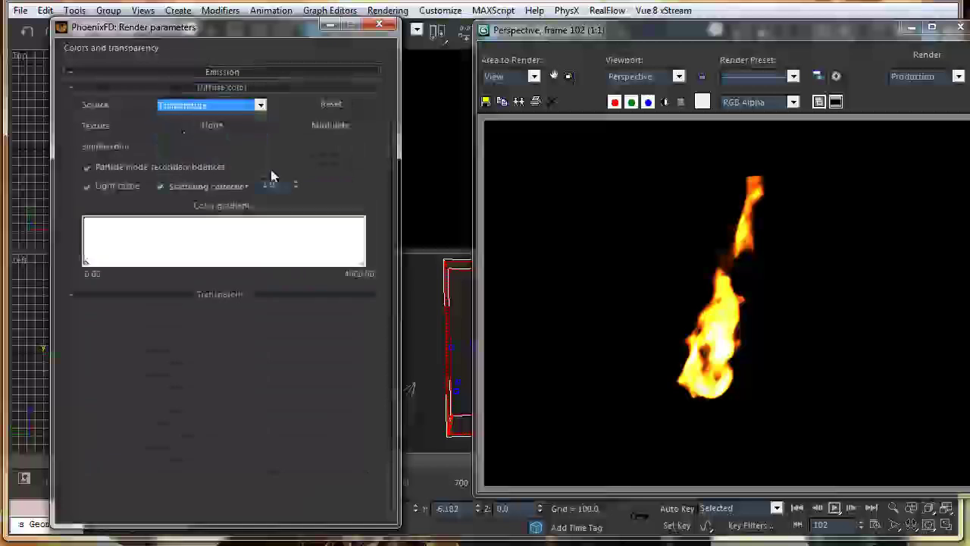
{"action": "left_click", "coordinate": [935, 59]}
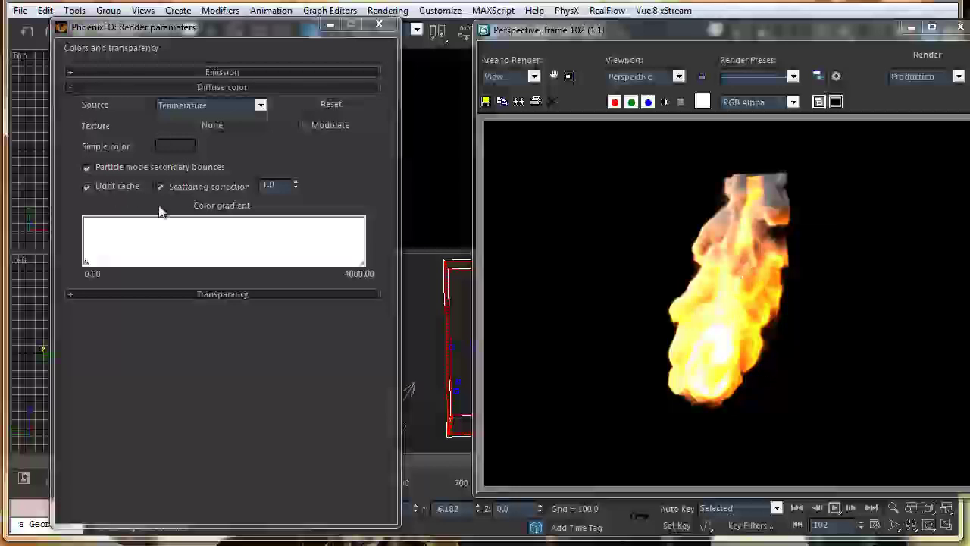
{"action": "double_click", "coordinate": [269, 184]}
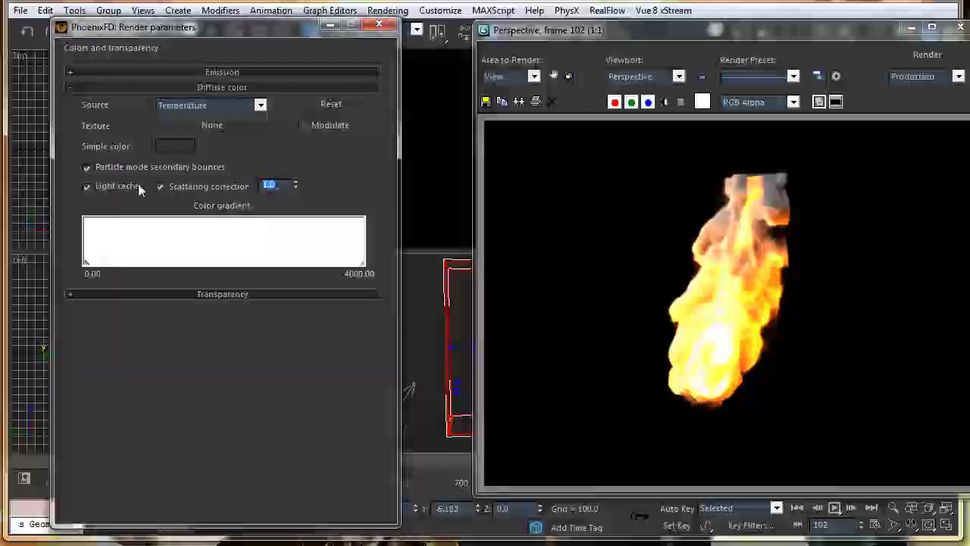
{"action": "left_click", "coordinate": [923, 62]}
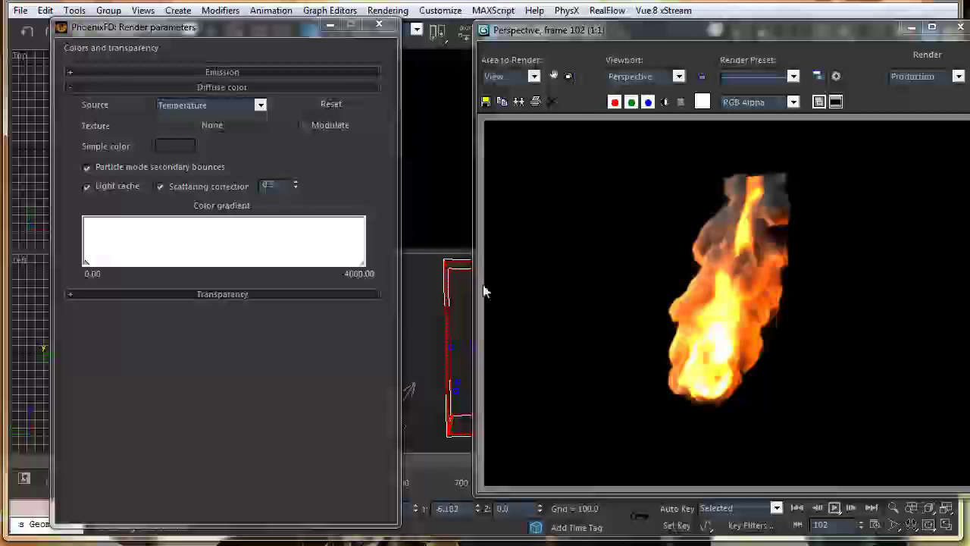
Step: Reopen Emission, select the lower luminance curve points, and close the rendered frame window
{"action": "left_click", "coordinate": [175, 86]}
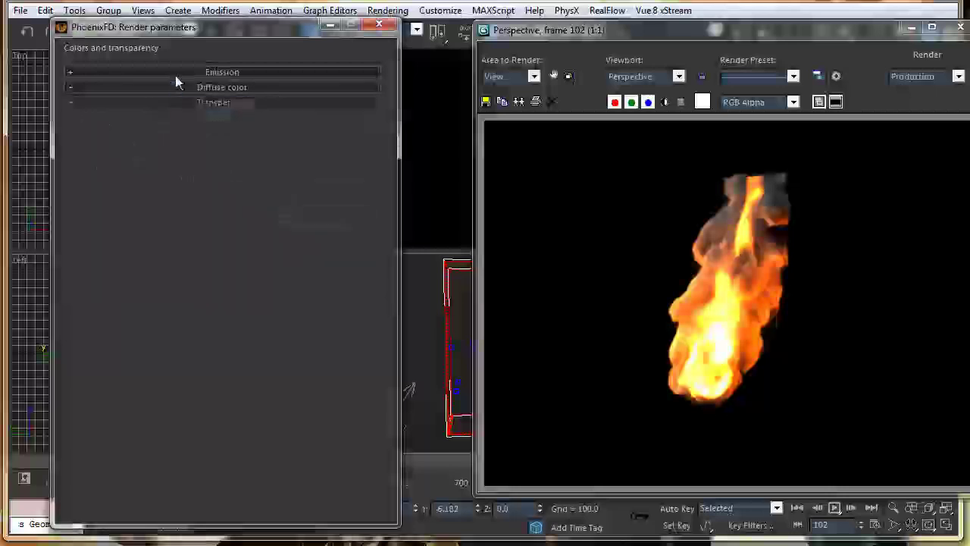
{"action": "left_click", "coordinate": [175, 72]}
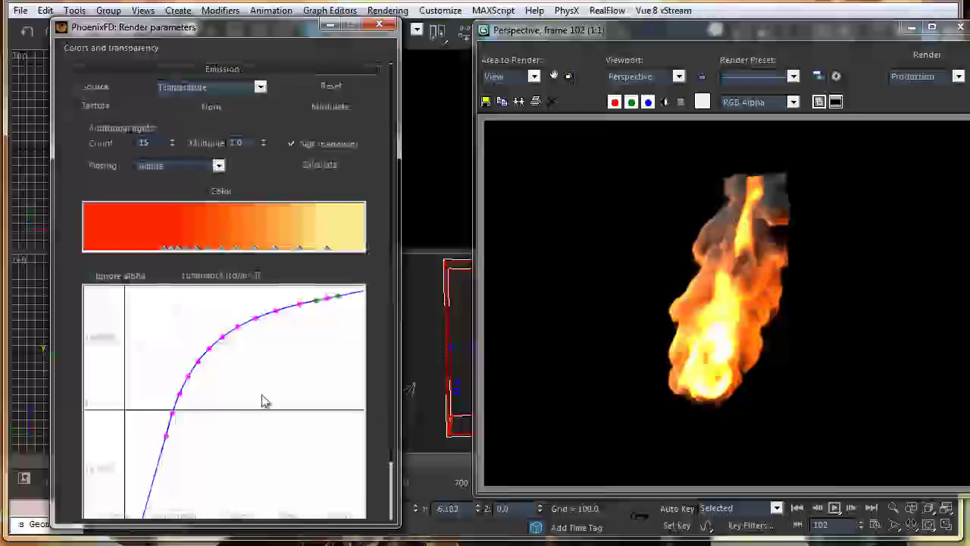
{"action": "left_click_drag", "start_coordinate": [336, 292], "coordinate": [144, 458]}
{"action": "left_click", "coordinate": [171, 418]}
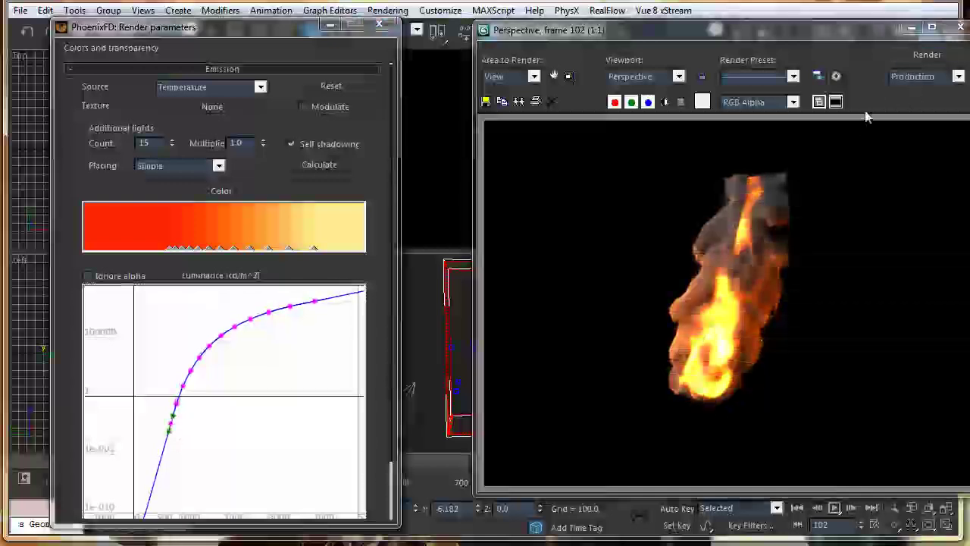
{"action": "left_click_drag", "start_coordinate": [896, 30], "coordinate": [813, 41]}
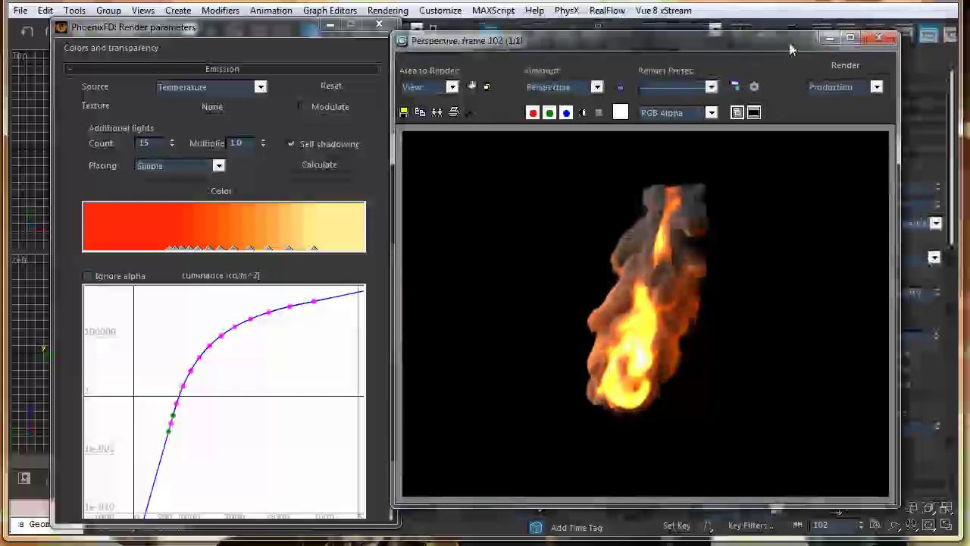
{"action": "left_click", "coordinate": [875, 40]}
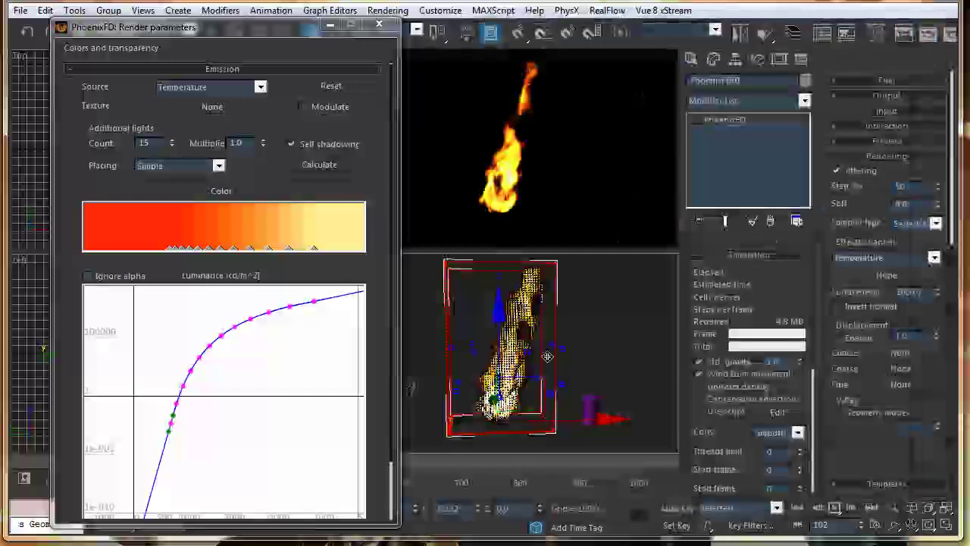
Step: Assign V-Ray DEMO 1.50SP2 as the production renderer and render frame 102 with V-Ray
{"action": "left_click", "coordinate": [901, 35]}
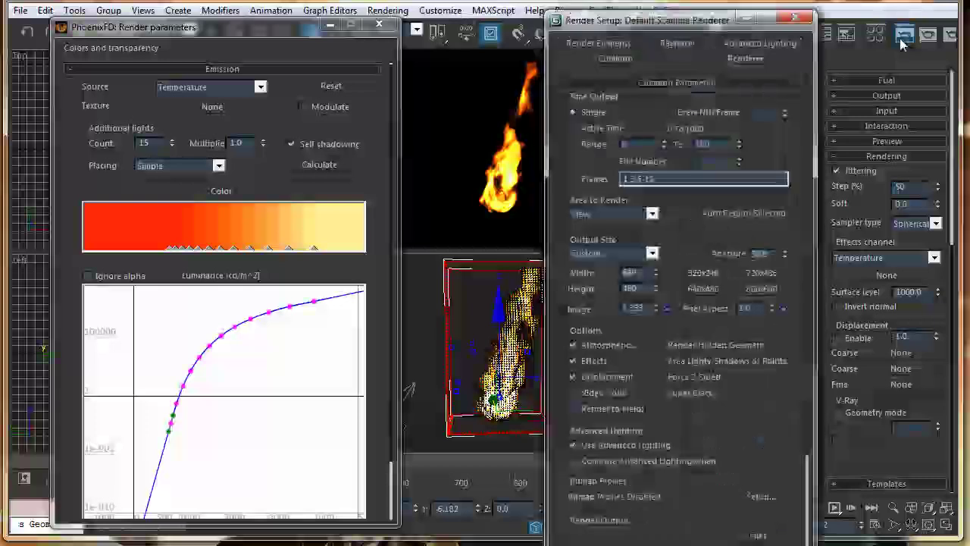
{"action": "scroll", "coordinate": [702, 397], "scroll_direction": "down", "scroll_amount": 6}
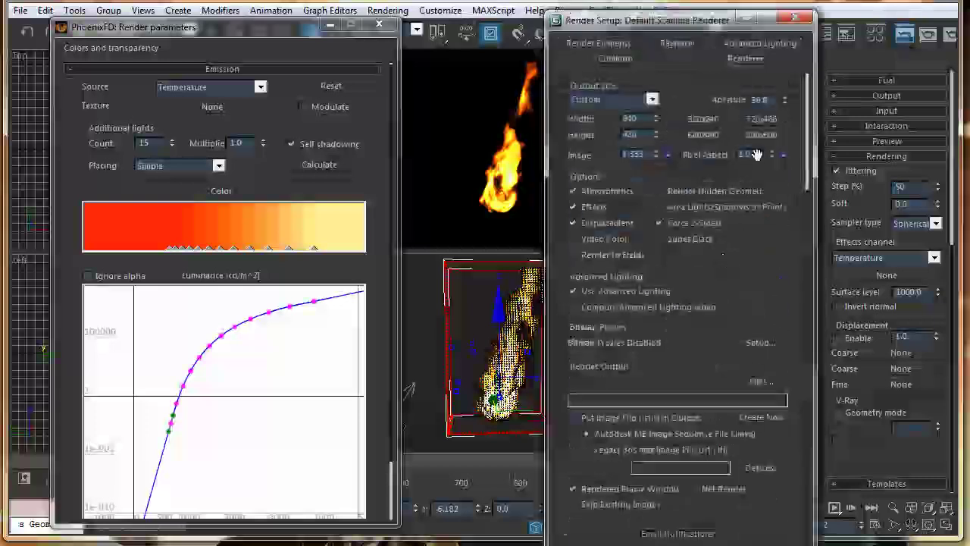
{"action": "left_click", "coordinate": [758, 501]}
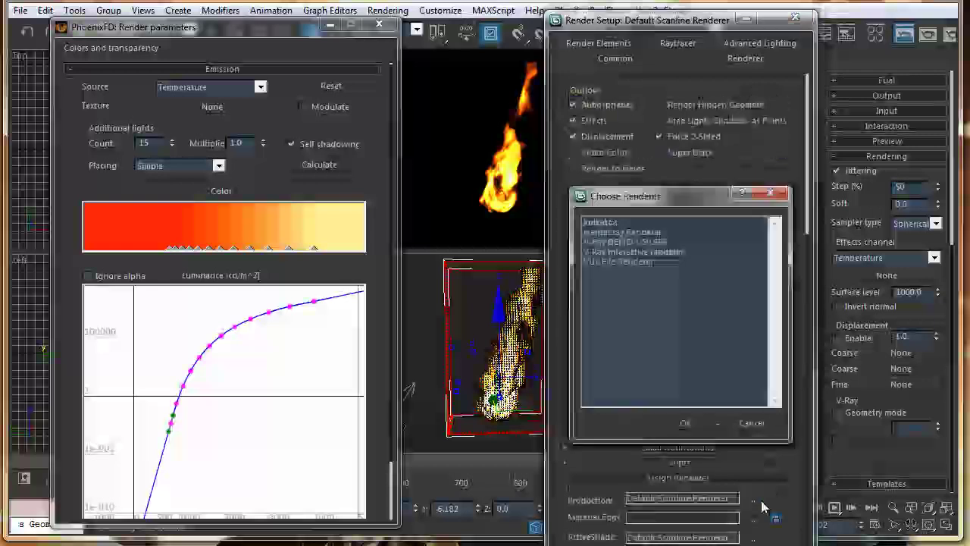
{"action": "double_click", "coordinate": [617, 241]}
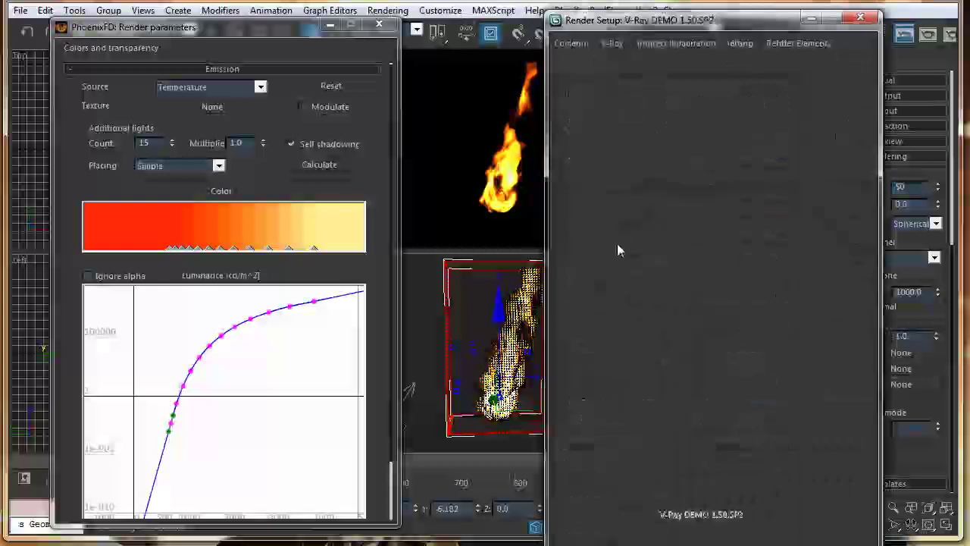
{"action": "left_click", "coordinate": [612, 43]}
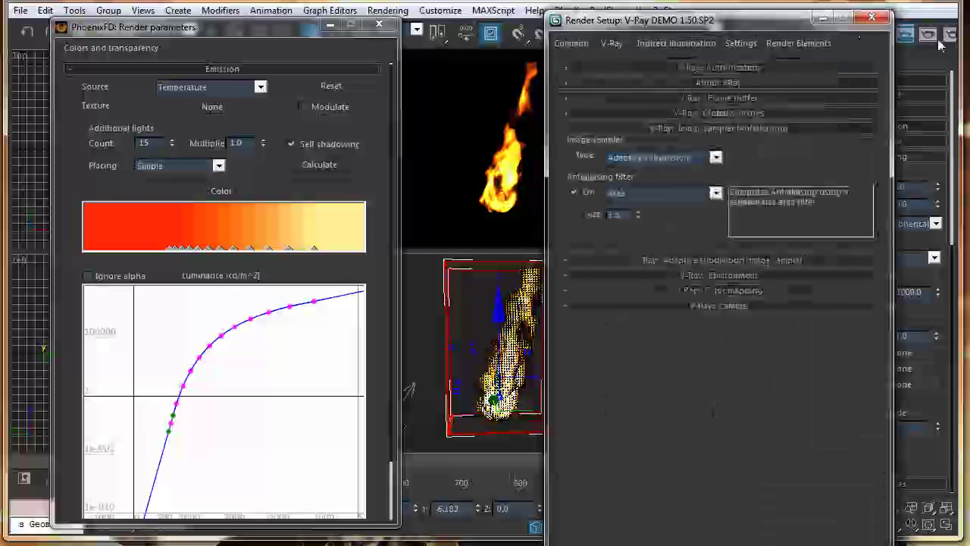
{"action": "left_click", "coordinate": [871, 18]}
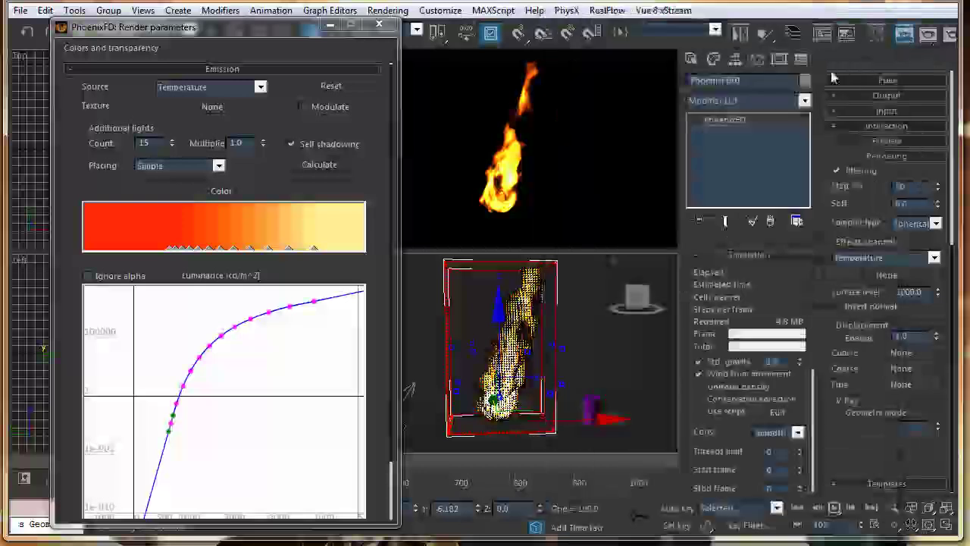
{"action": "key", "text": "F10"}
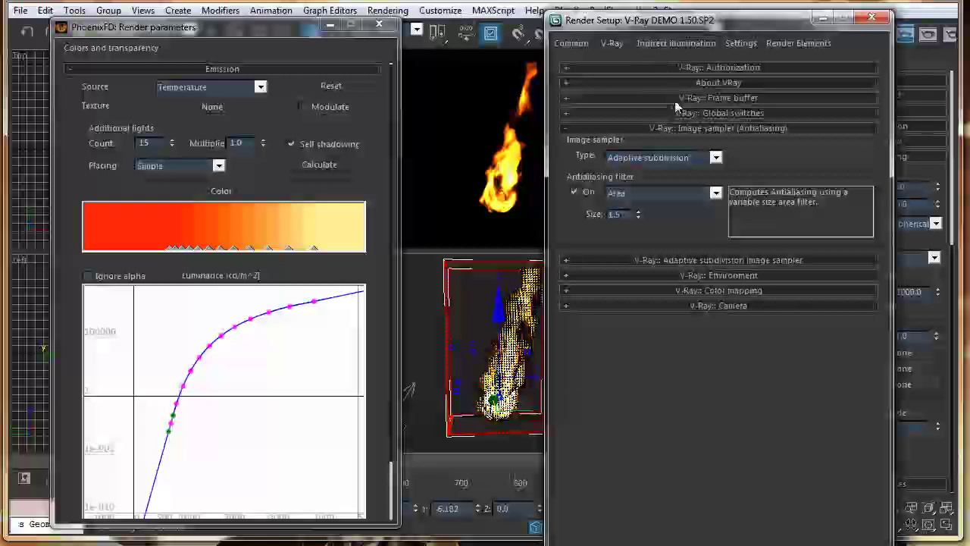
{"action": "left_click", "coordinate": [675, 100]}
{"action": "left_click", "coordinate": [602, 99]}
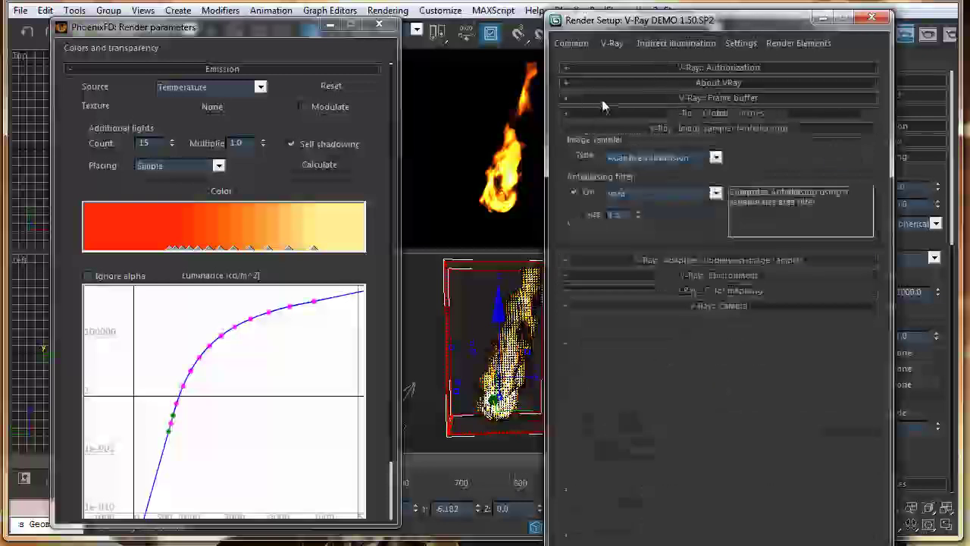
{"action": "left_click", "coordinate": [872, 18]}
{"action": "left_click", "coordinate": [940, 44]}
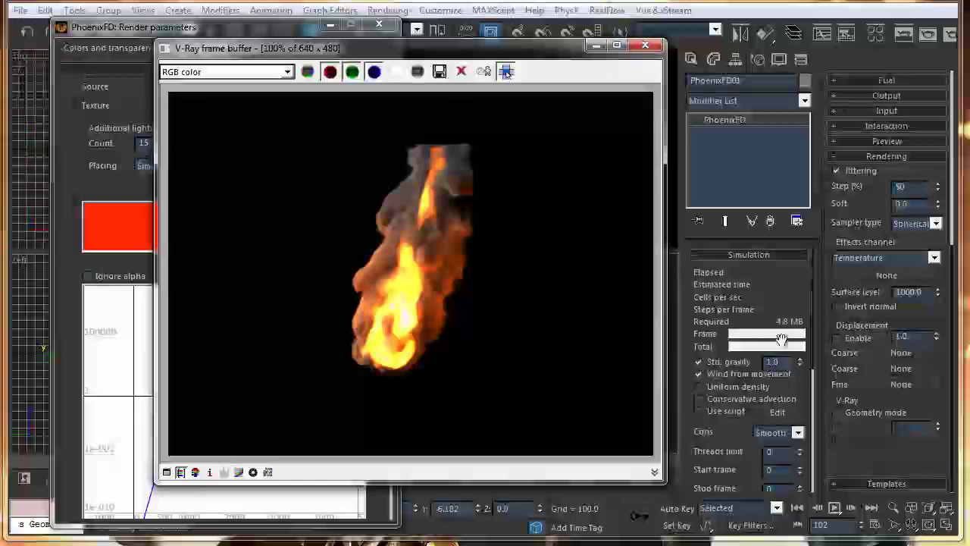
Step: Move the V-Ray frame buffer aside and tick Displacement Enable in the PhoenixFD Rendering rollout
{"action": "left_click_drag", "start_coordinate": [473, 51], "coordinate": [453, 45]}
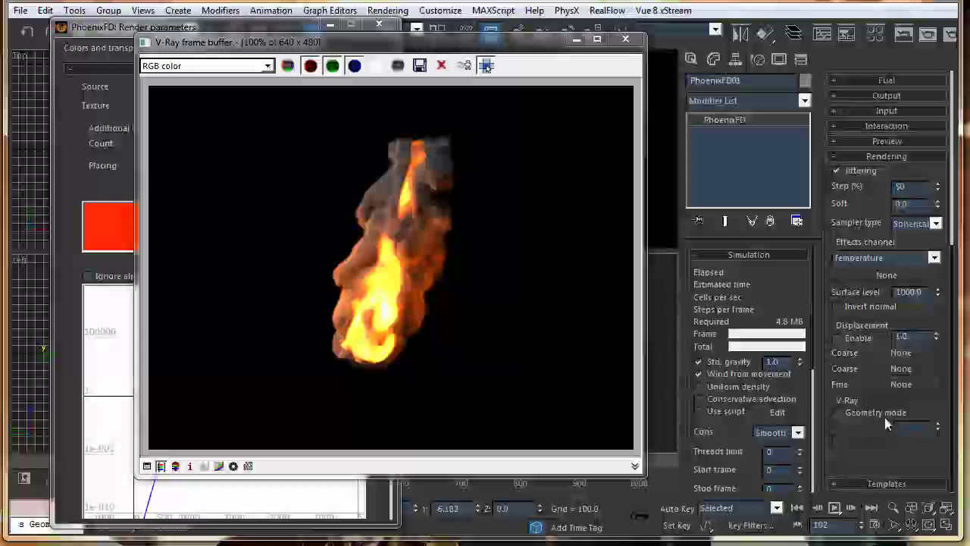
{"action": "left_click", "coordinate": [838, 338]}
Step: Browse maps for Fine displacement, compare Noise and Smoke, and assign Cellular as Map #1
{"action": "left_click", "coordinate": [886, 387]}
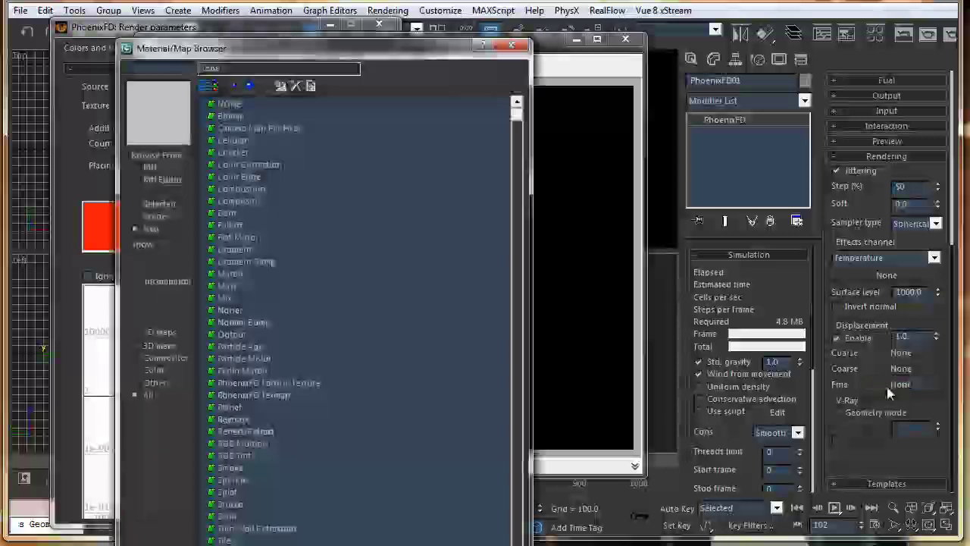
{"action": "left_click_drag", "start_coordinate": [255, 55], "coordinate": [387, 13]}
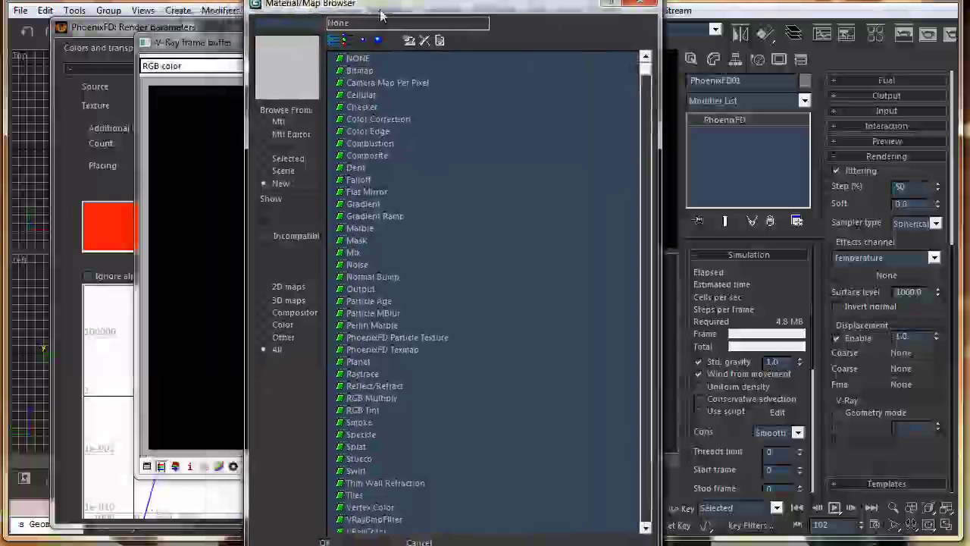
{"action": "left_click", "coordinate": [361, 95]}
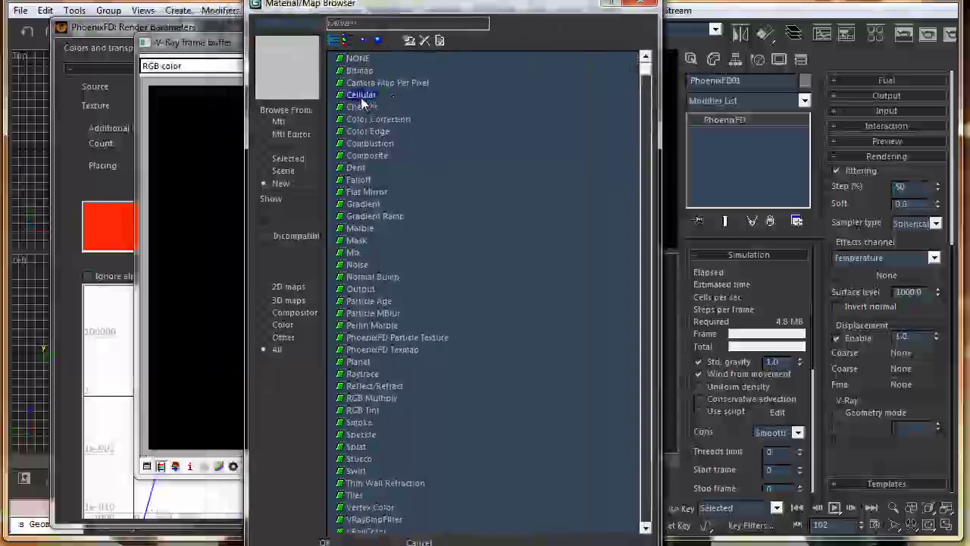
{"action": "left_click", "coordinate": [358, 265]}
{"action": "left_click", "coordinate": [359, 423]}
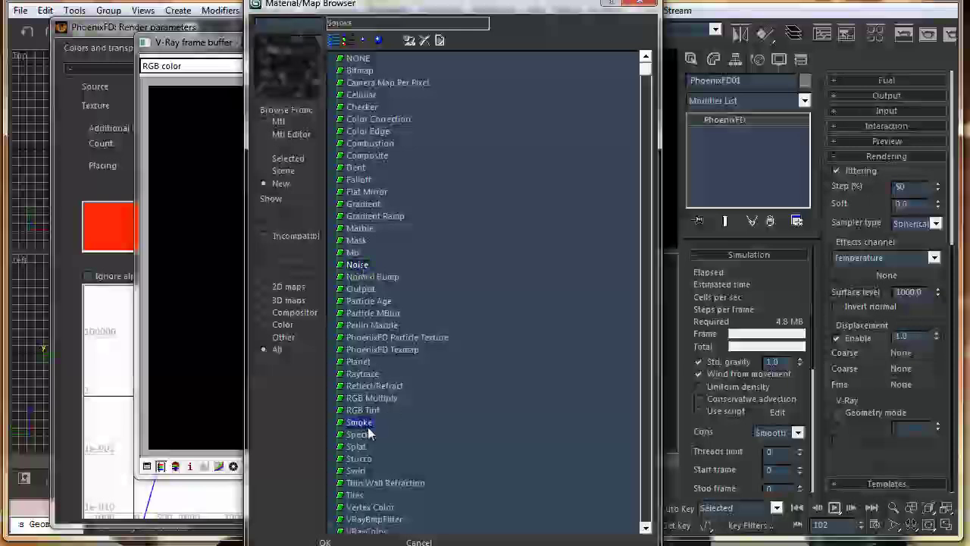
{"action": "left_click", "coordinate": [362, 95]}
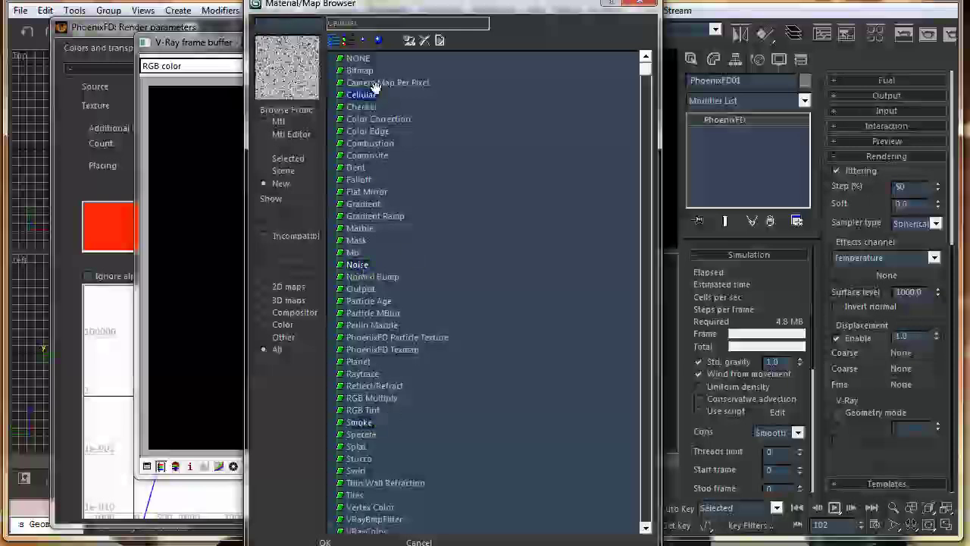
{"action": "double_click", "coordinate": [361, 96]}
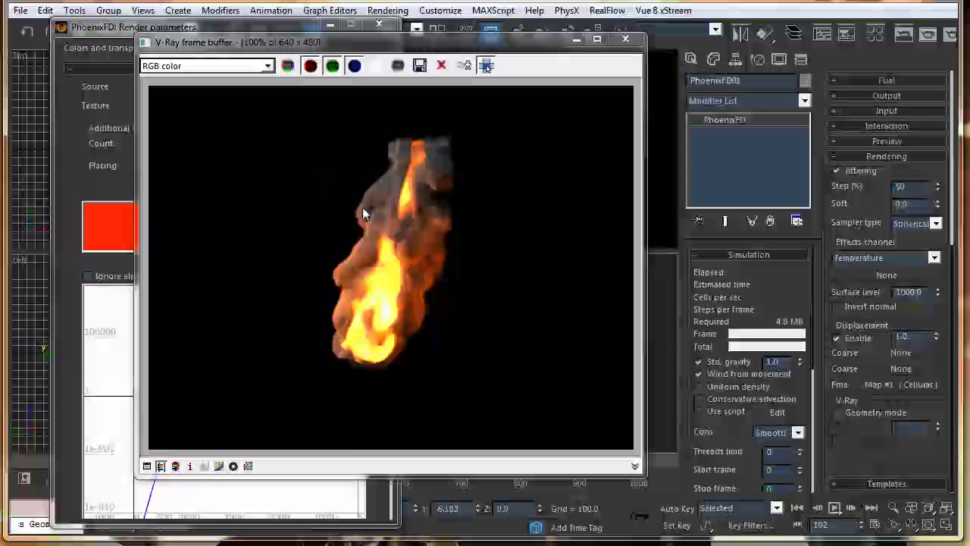
Step: Load the Fine Cellular map into a Material Editor sample slot as an instance
{"action": "left_click", "coordinate": [874, 33]}
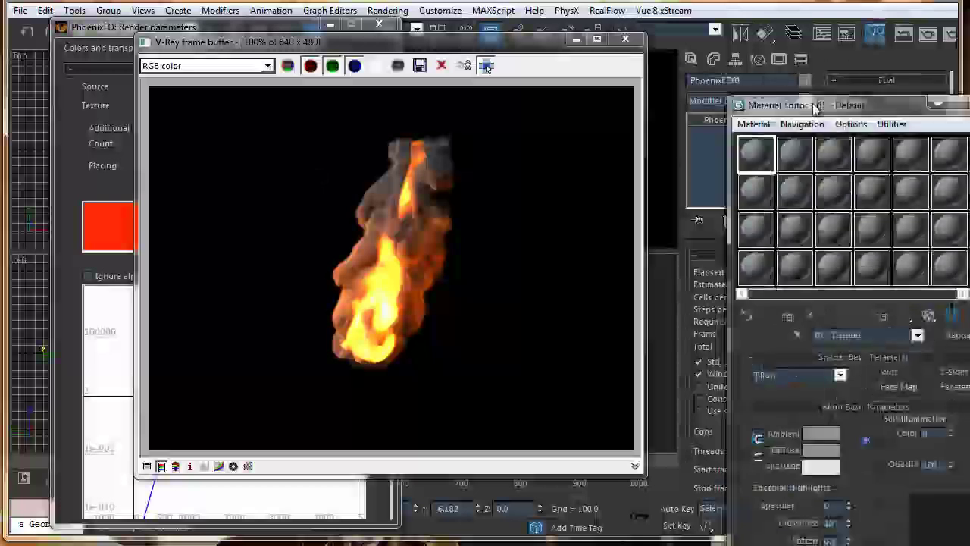
{"action": "left_click_drag", "start_coordinate": [803, 102], "coordinate": [476, 1]}
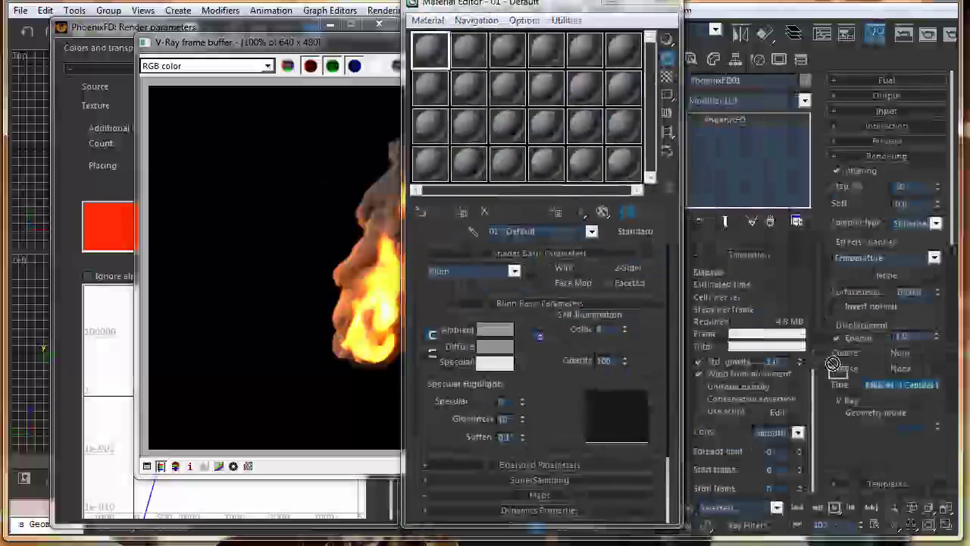
{"action": "left_click_drag", "start_coordinate": [465, 95], "coordinate": [432, 88]}
{"action": "left_click", "coordinate": [509, 305]}
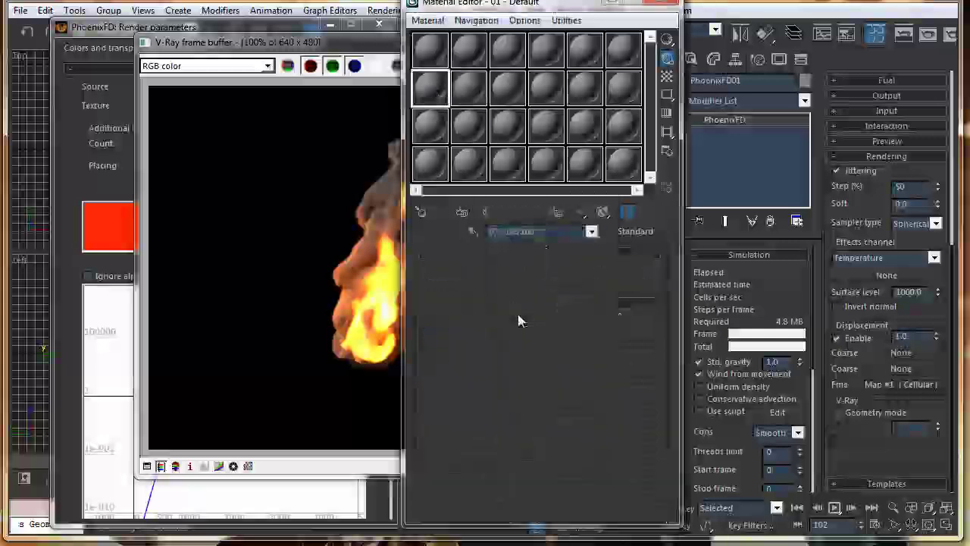
{"action": "left_click_drag", "start_coordinate": [465, 13], "coordinate": [692, 9]}
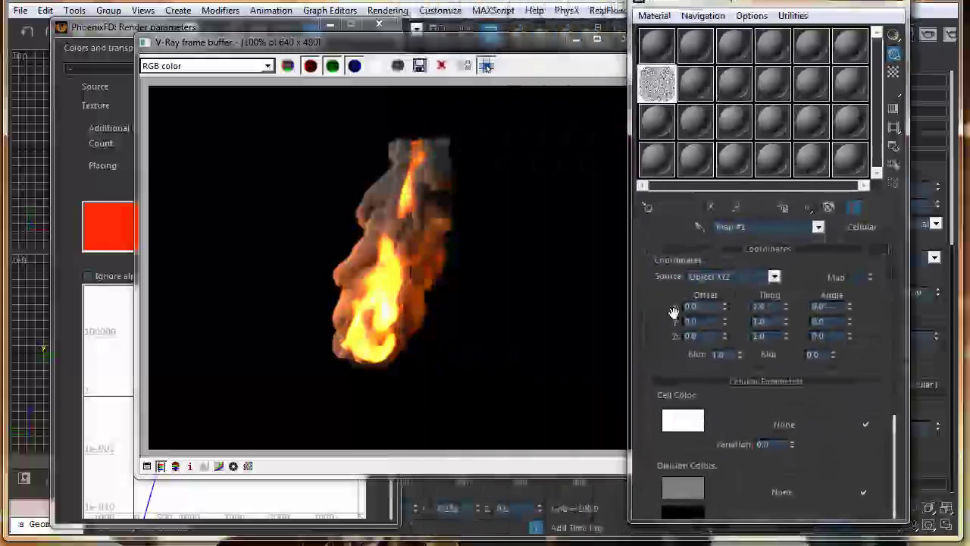
Step: Set the Cellular Spread to 1.0, turn on Fractal, and re-render the fire
{"action": "left_click_drag", "start_coordinate": [673, 311], "coordinate": [656, 247]}
{"action": "scroll", "coordinate": [733, 342], "scroll_direction": "down", "scroll_amount": 3}
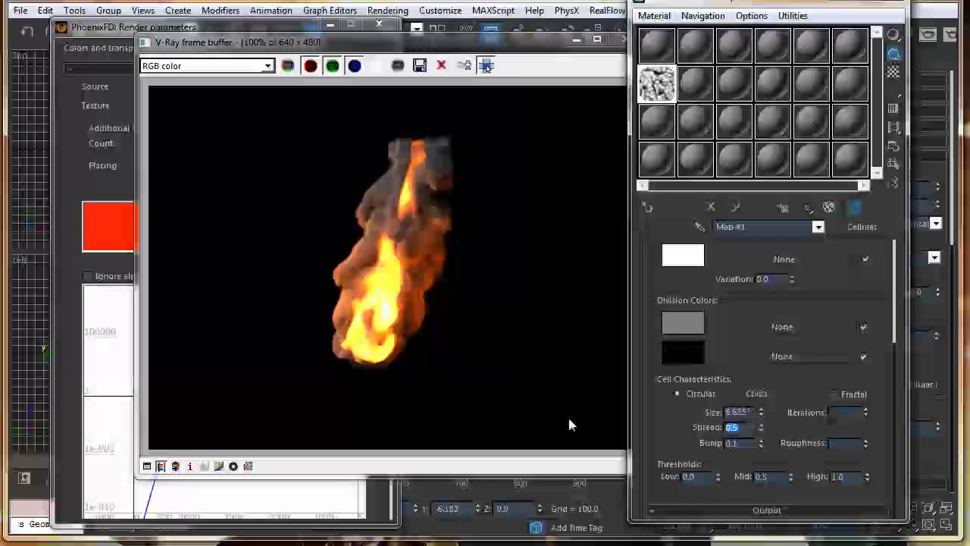
{"action": "type", "text": "1"}
{"action": "key", "text": "Return"}
{"action": "left_click", "coordinate": [833, 394]}
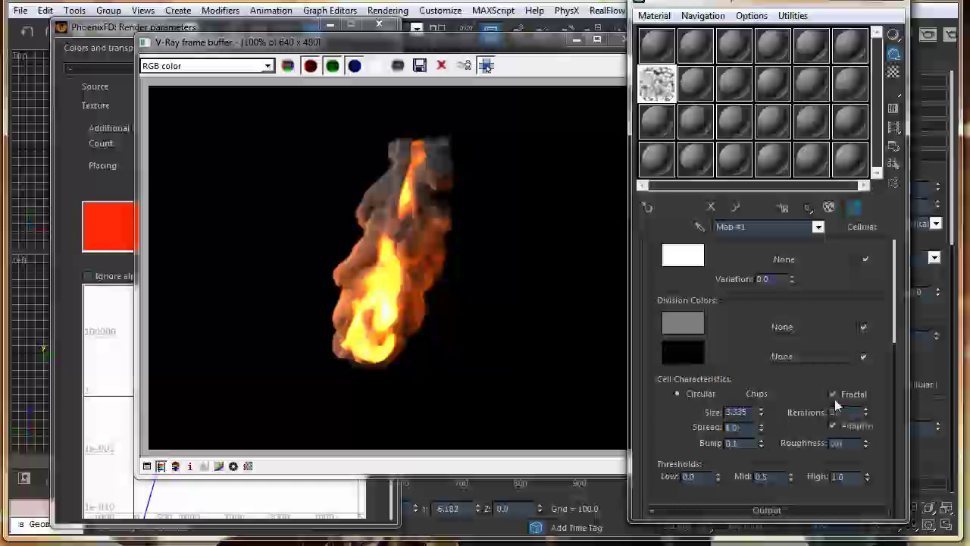
{"action": "left_click_drag", "start_coordinate": [507, 53], "coordinate": [464, 51]}
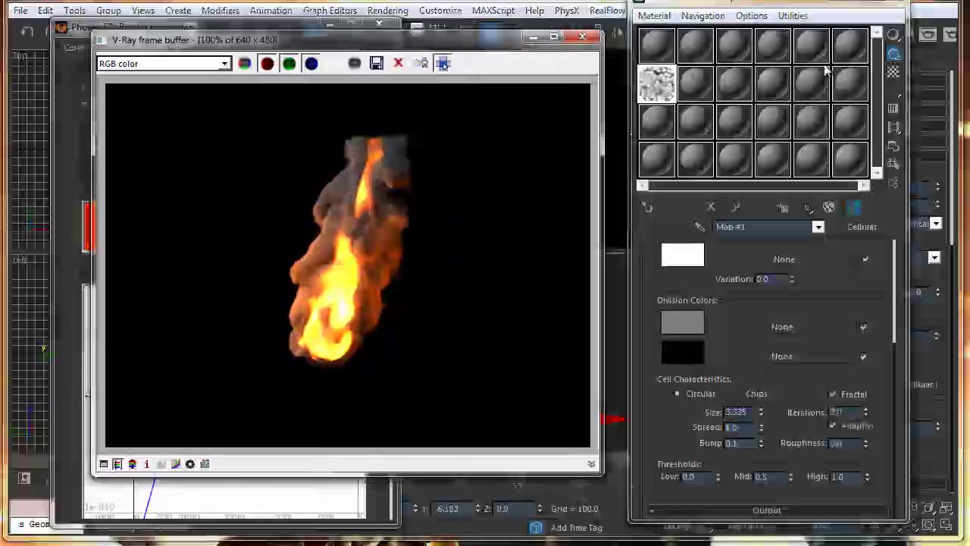
{"action": "left_click", "coordinate": [952, 40]}
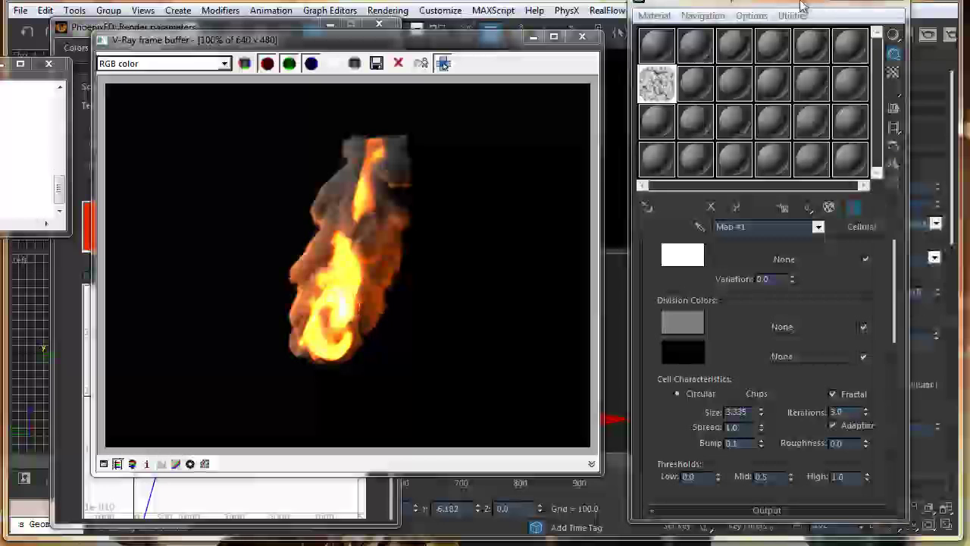
Step: Set the Cellular map's Output RGB Level to 3.0 and re-render the fire
{"action": "left_click_drag", "start_coordinate": [804, 4], "coordinate": [731, 0]}
{"action": "left_click_drag", "start_coordinate": [636, 254], "coordinate": [635, 334]}
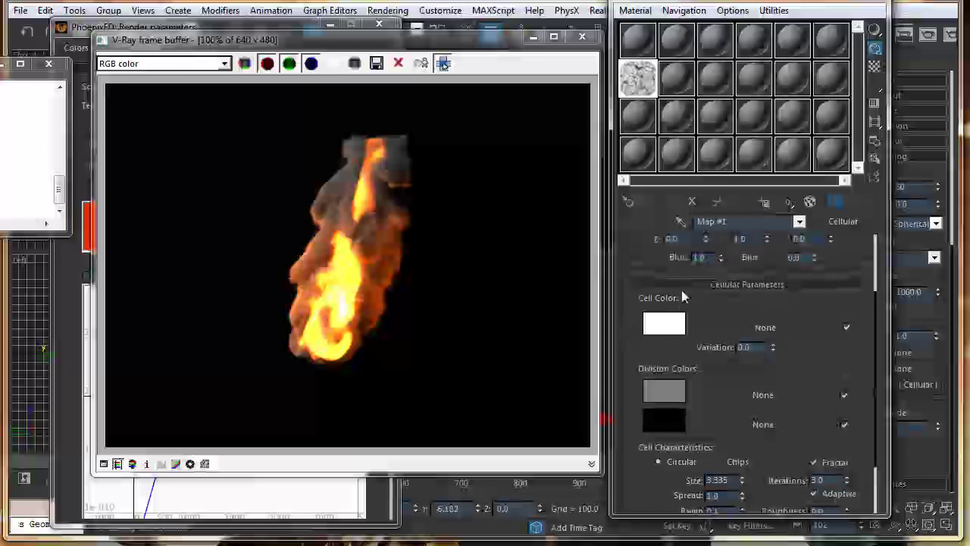
{"action": "left_click", "coordinate": [680, 288]}
{"action": "left_click", "coordinate": [695, 389]}
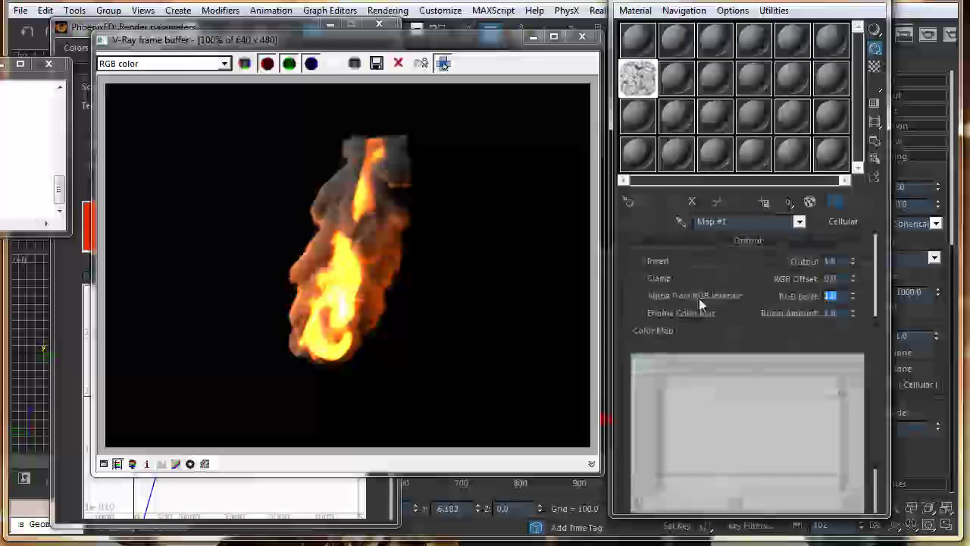
{"action": "type", "text": "3"}
{"action": "key", "text": "Return"}
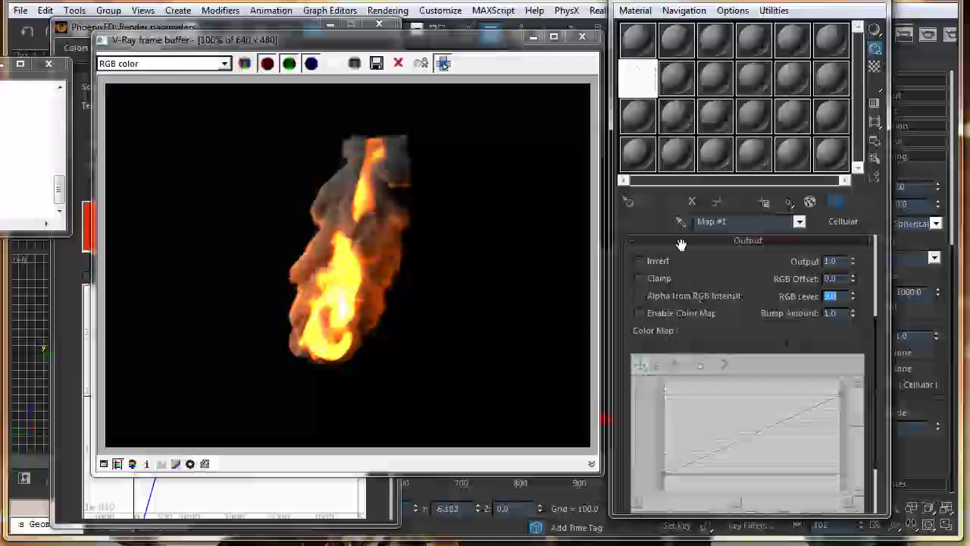
{"action": "left_click", "coordinate": [943, 38]}
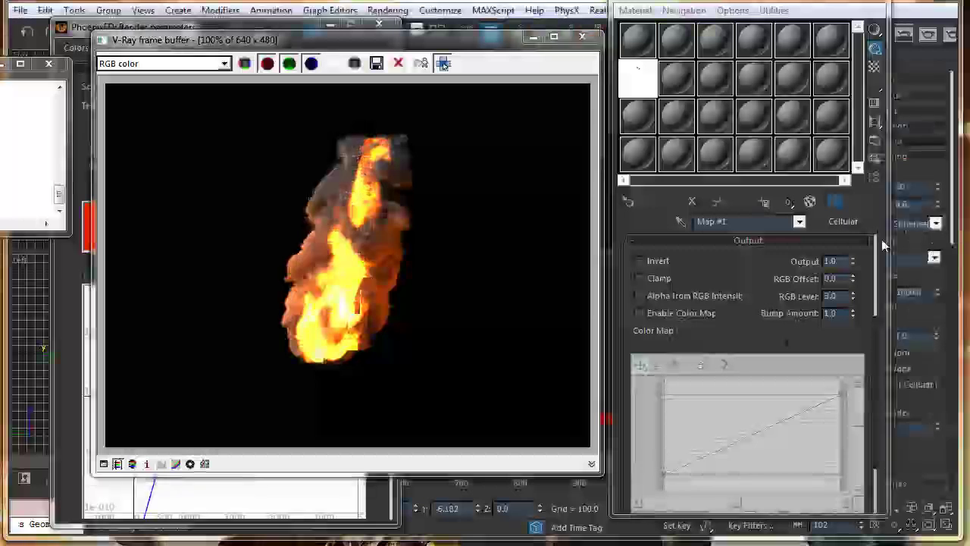
Step: Increase the Cellular map's cell Size to 5 and re-render the fire
{"action": "scroll", "coordinate": [768, 283], "scroll_direction": "up", "scroll_amount": 5}
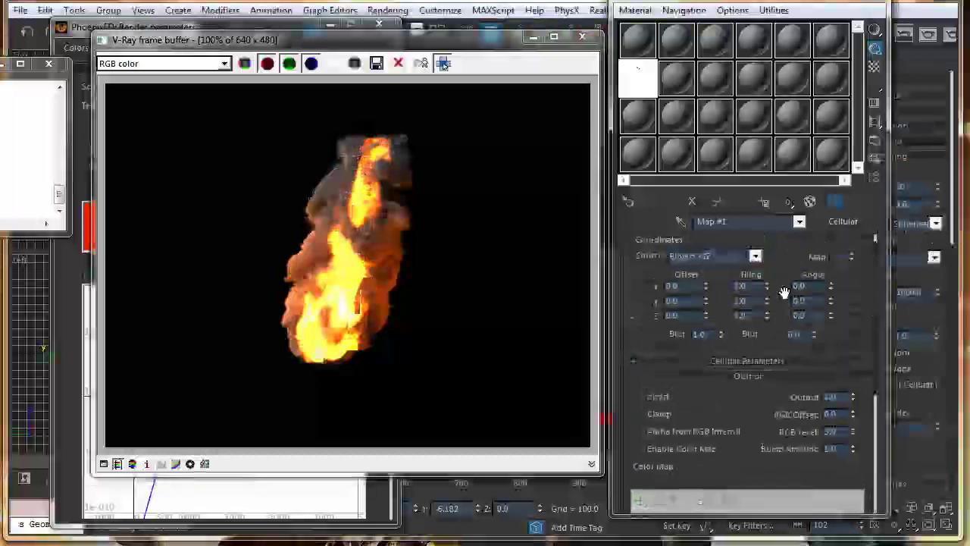
{"action": "left_click", "coordinate": [766, 362]}
{"action": "double_click", "coordinate": [732, 435]}
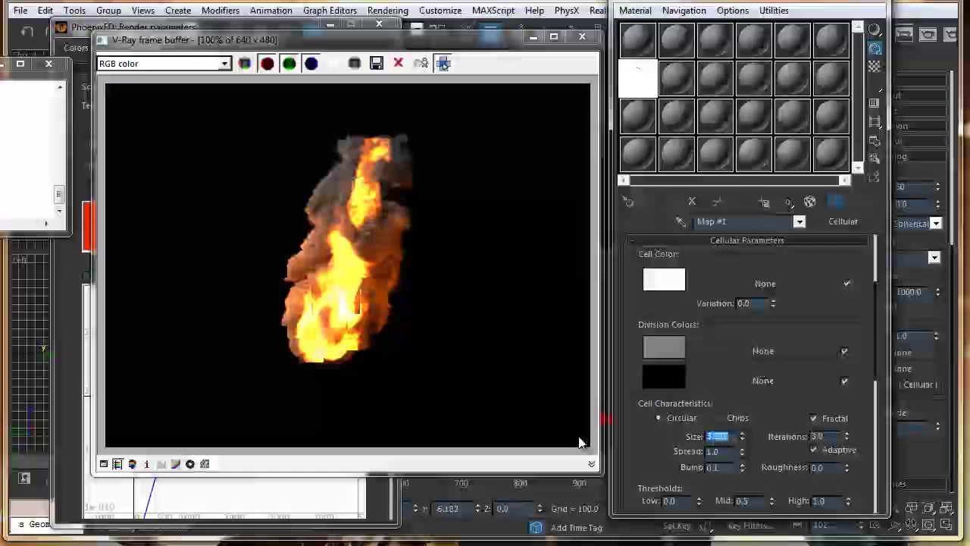
{"action": "type", "text": "5"}
{"action": "key", "text": "Return"}
{"action": "left_click", "coordinate": [938, 43]}
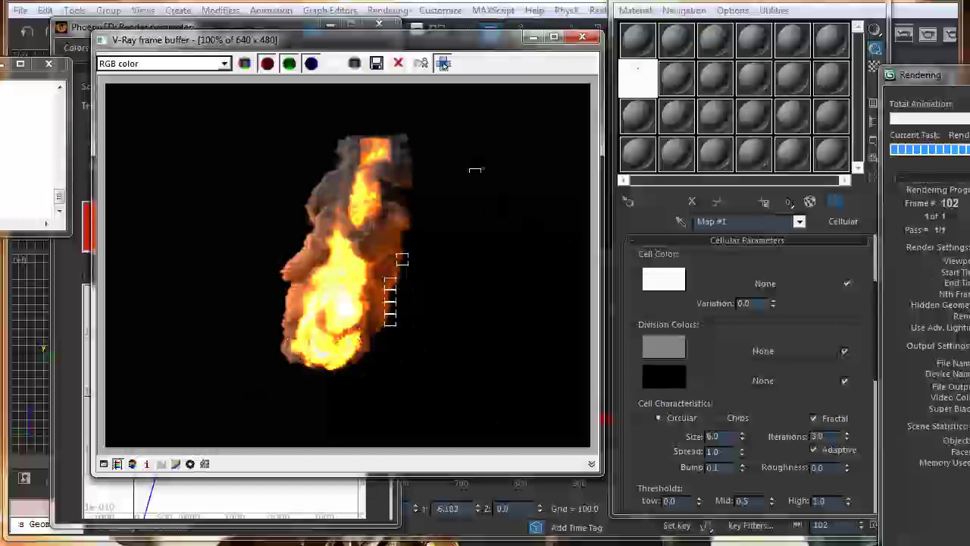
Step: Close the Material Editor, render the fire again, and return to the PhoenixFD render parameters
{"action": "left_click", "coordinate": [876, 6]}
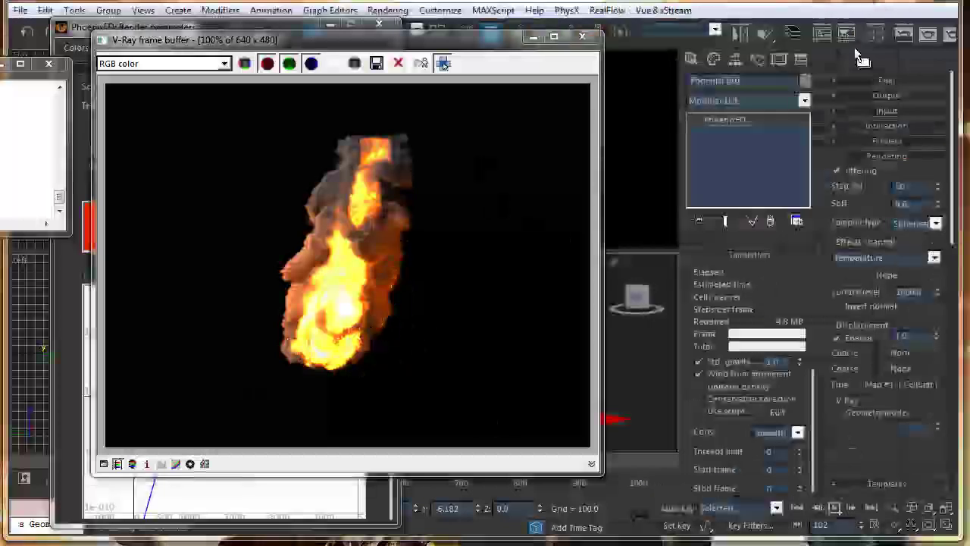
{"action": "left_click", "coordinate": [947, 34]}
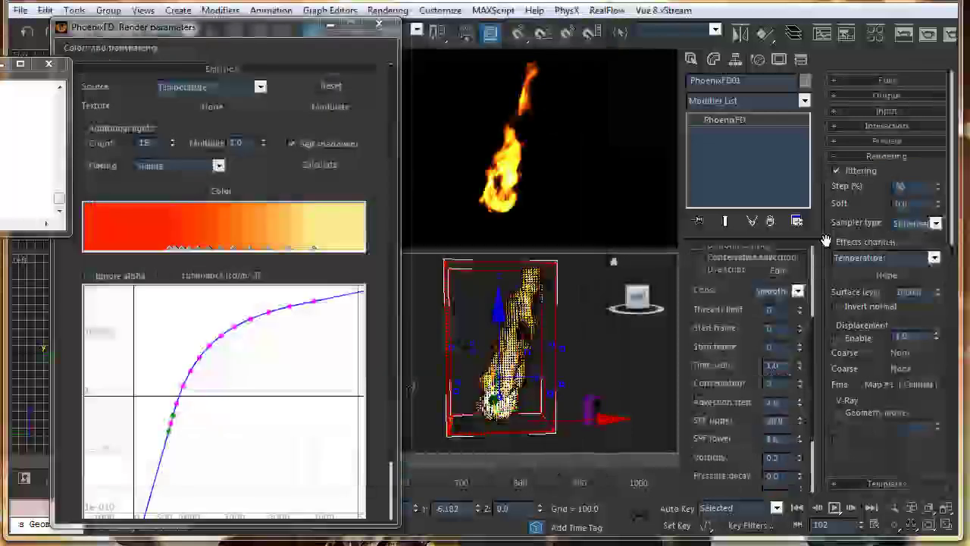
{"action": "scroll", "coordinate": [854, 227], "scroll_direction": "up", "scroll_amount": 2}
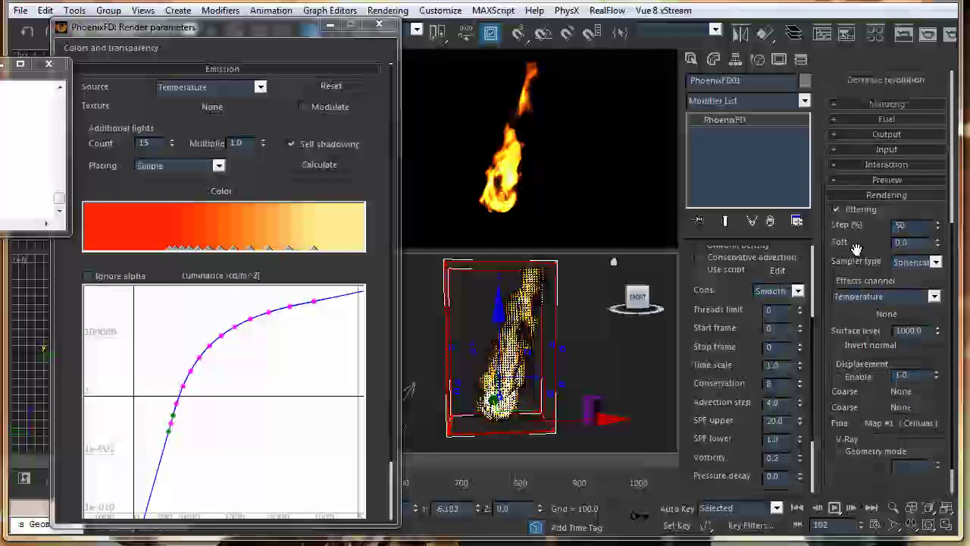